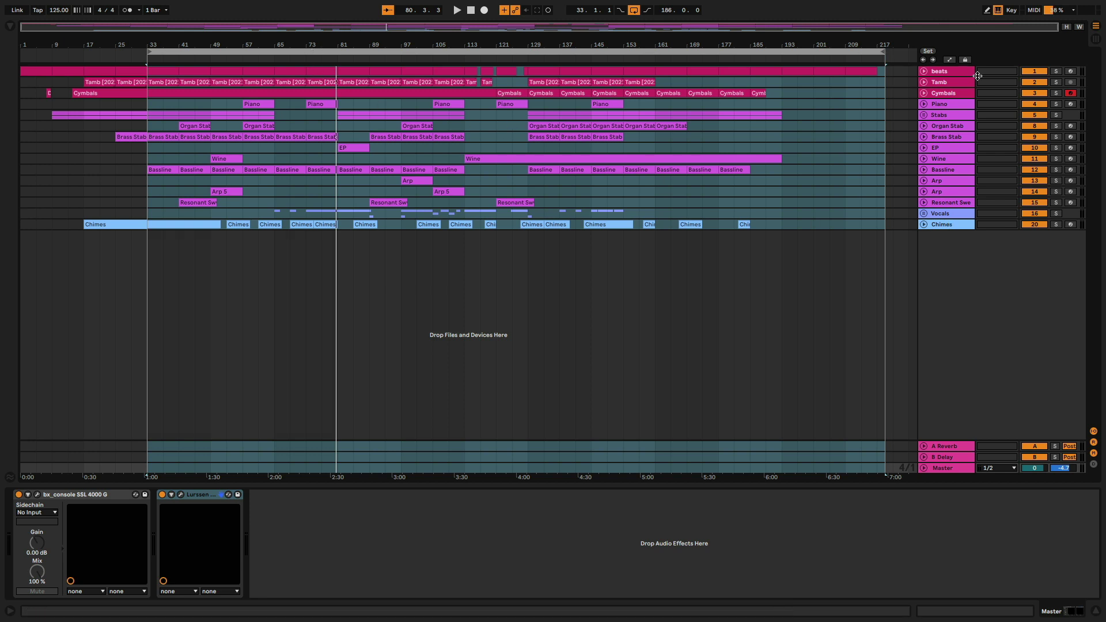
Step: Play the beats track soloed from bar 33, unfold it and open its MIDI clip at bar 33
click(1056, 72)
key(space)
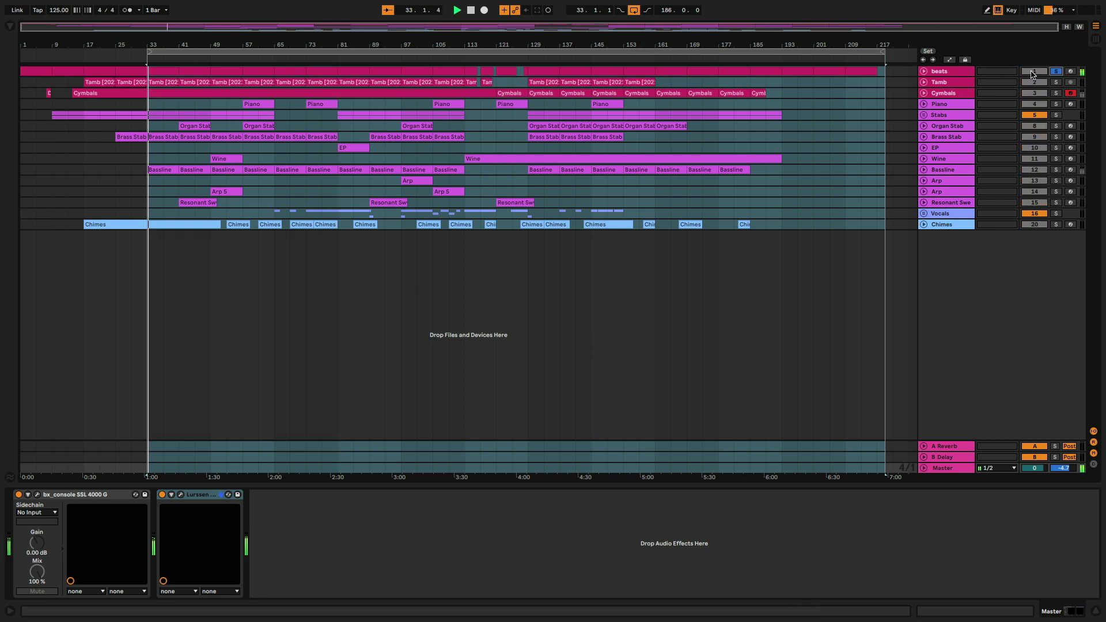
click(923, 71)
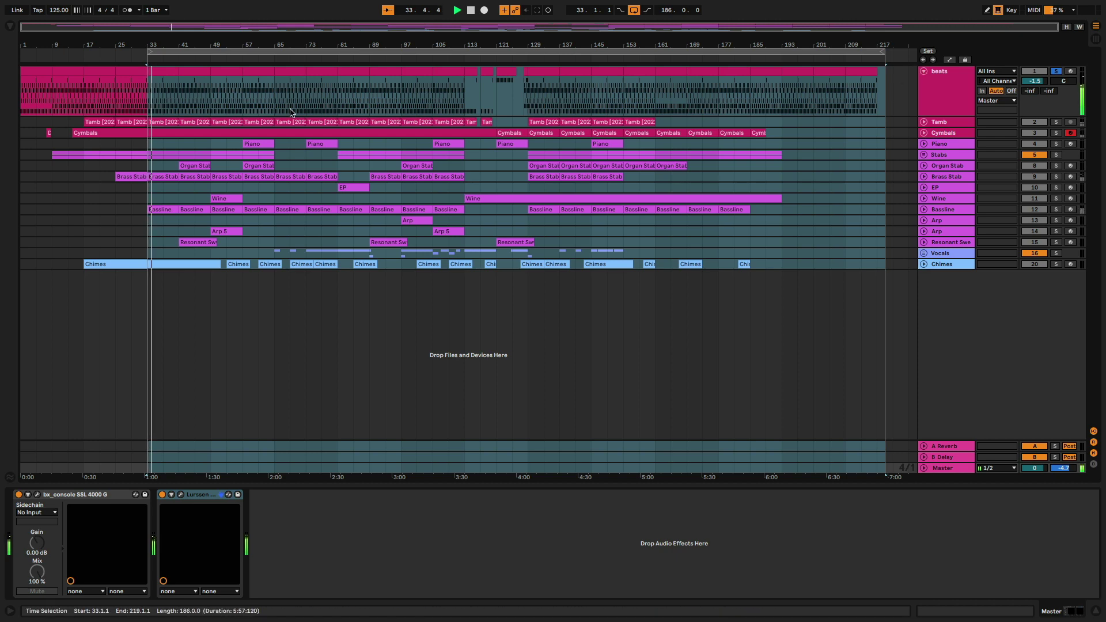
click(173, 84)
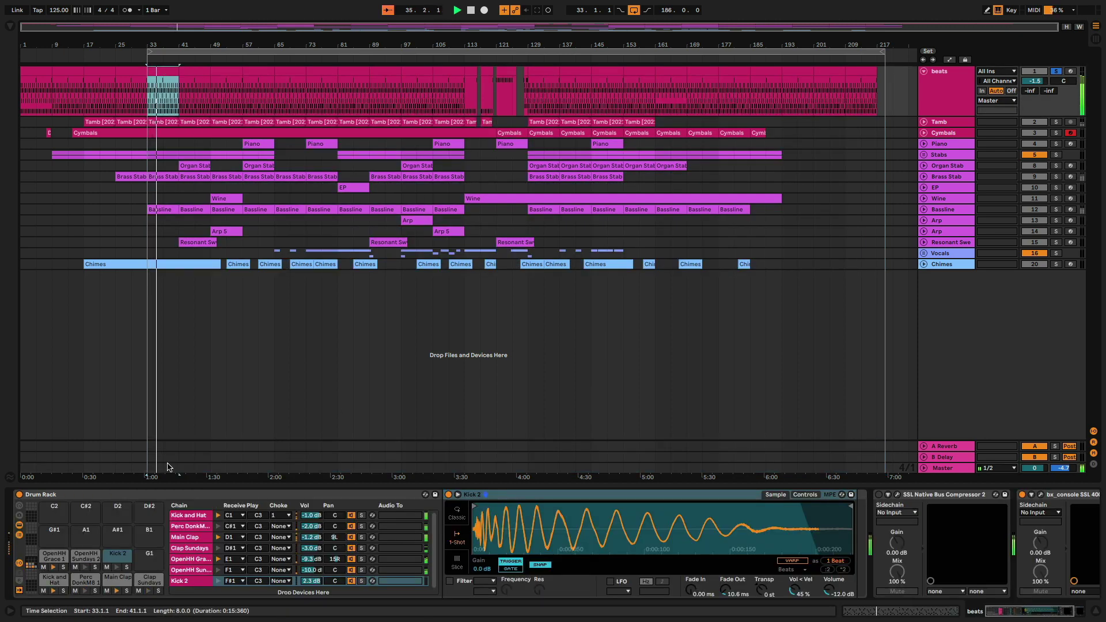
double_click(161, 84)
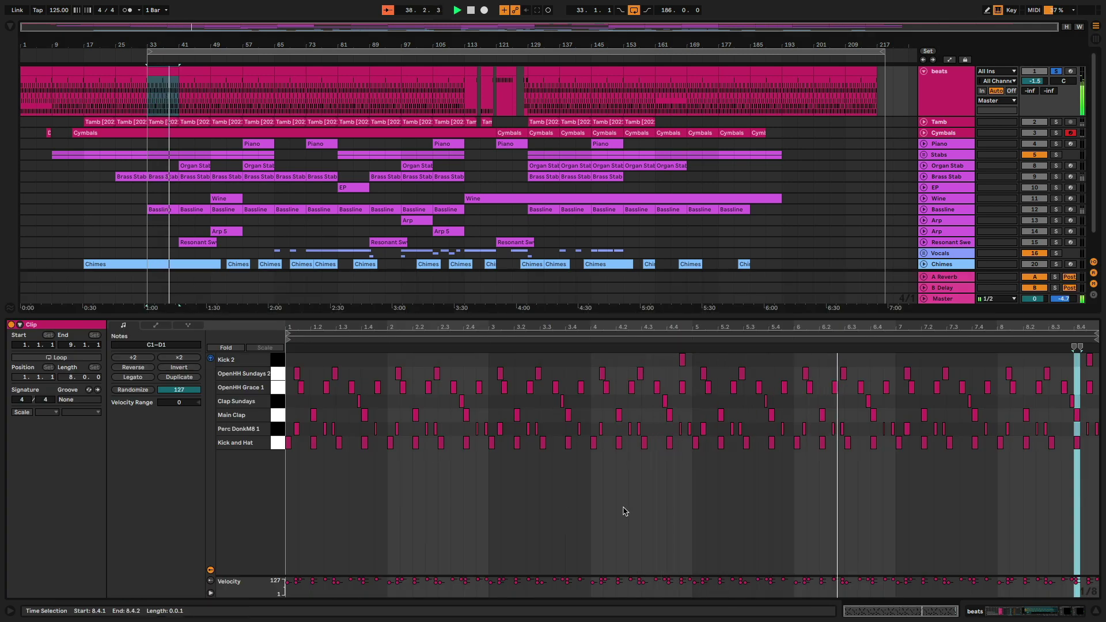
Step: Audition the Kick and Hat, Perc Donk, Main Clap and Clap Sundays chains of the beats track by soloing them in Session View
key(Tab)
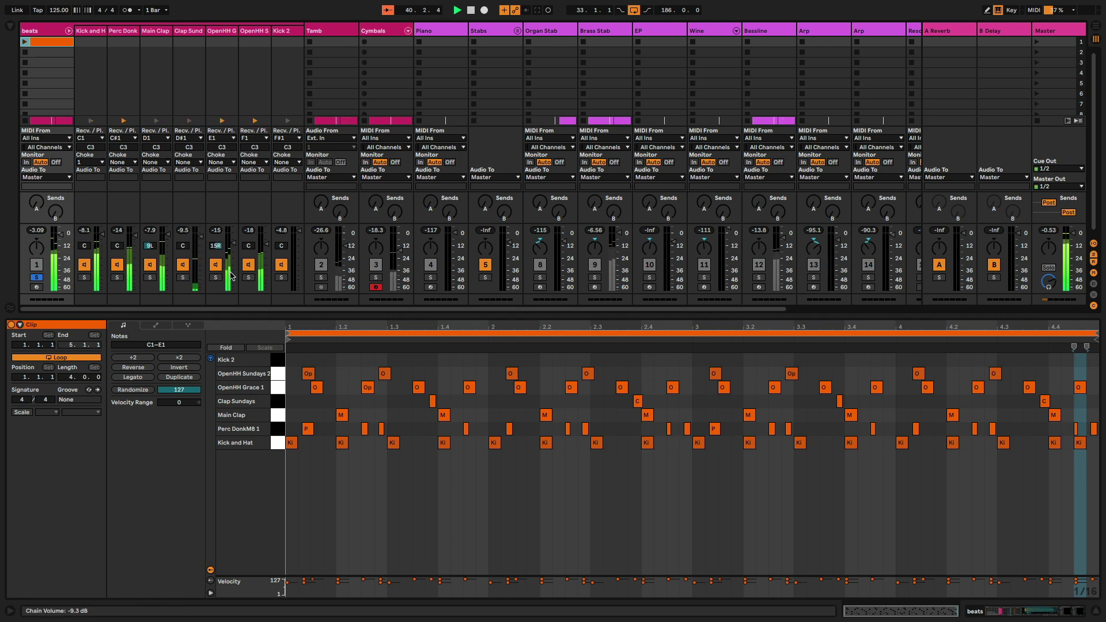
click(86, 278)
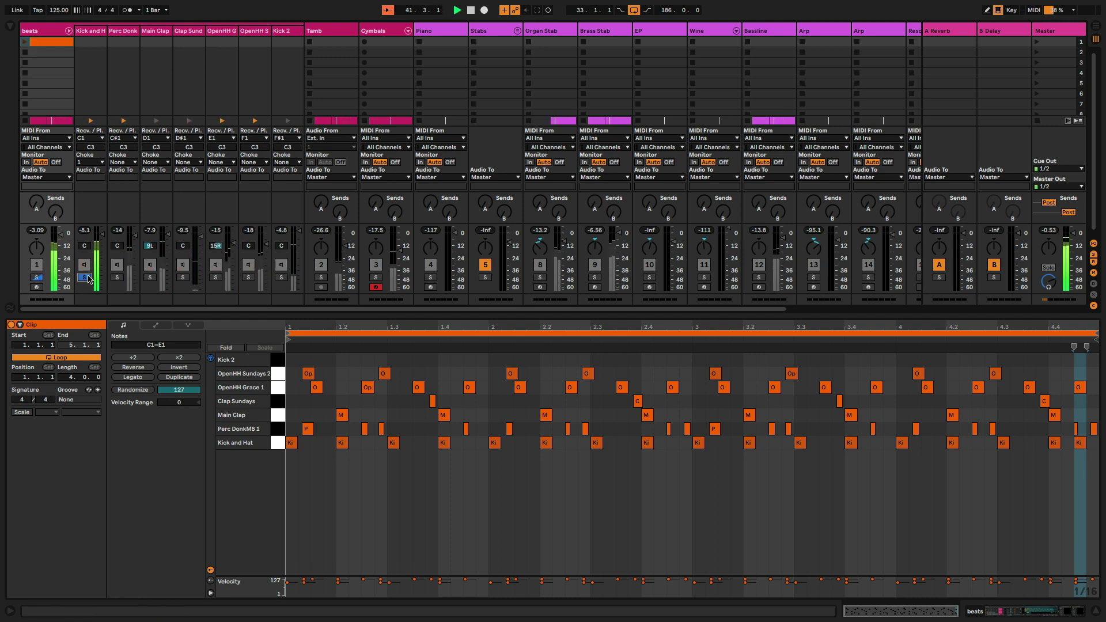
click(117, 277)
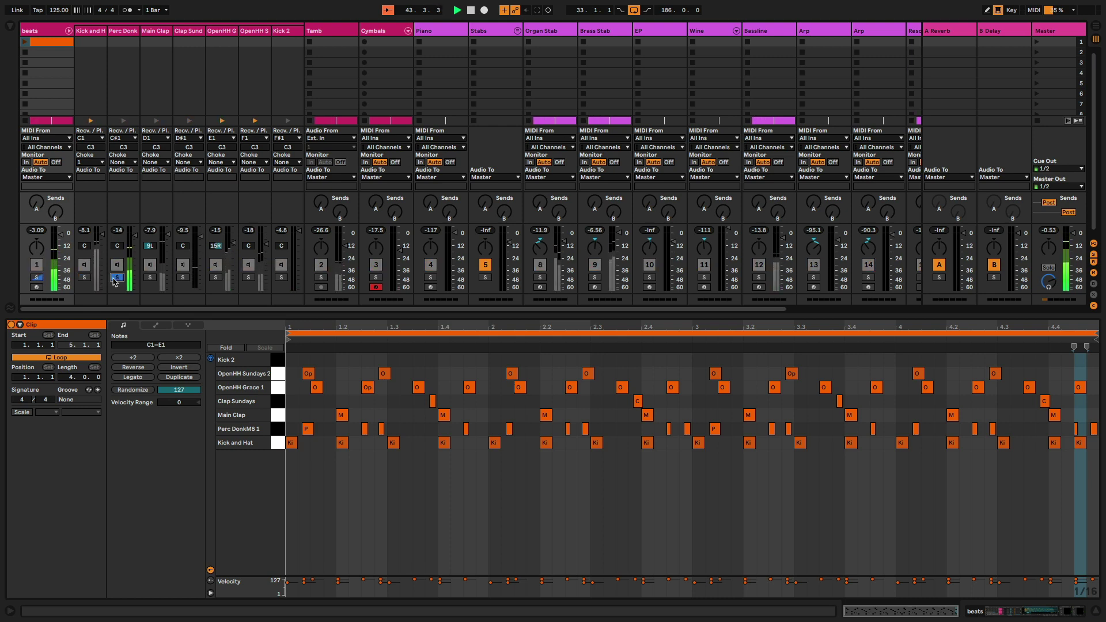
click(115, 279)
click(150, 278)
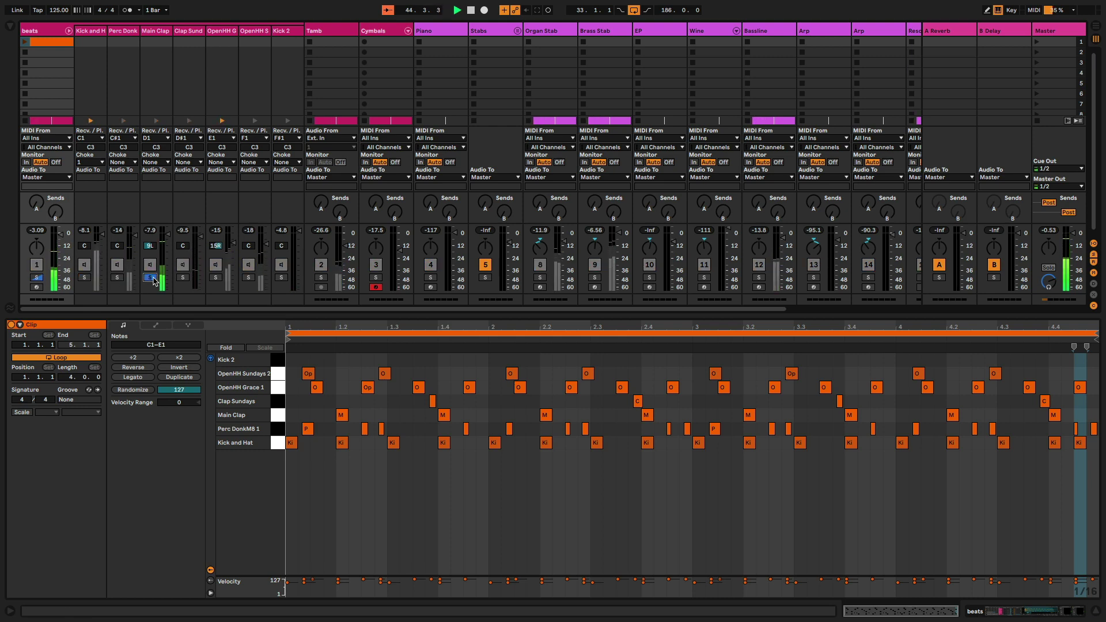
click(183, 278)
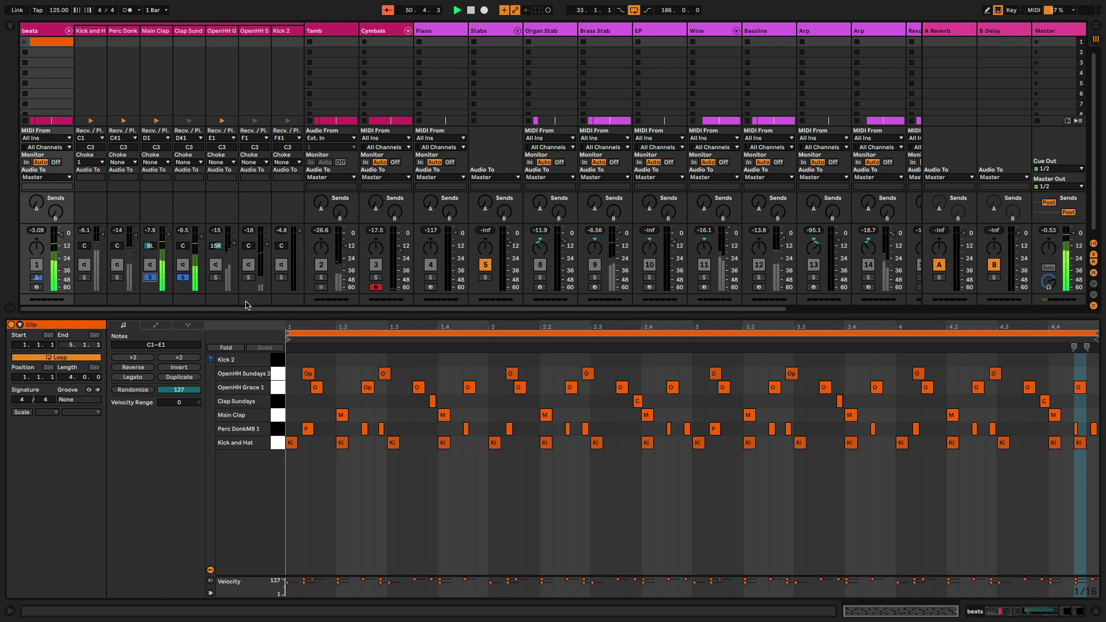
Step: Audition the OpenHH Grace, OpenHH Sundays and Kick 2 chains soloed one at a time, and clear the solo
key(space)
click(214, 266)
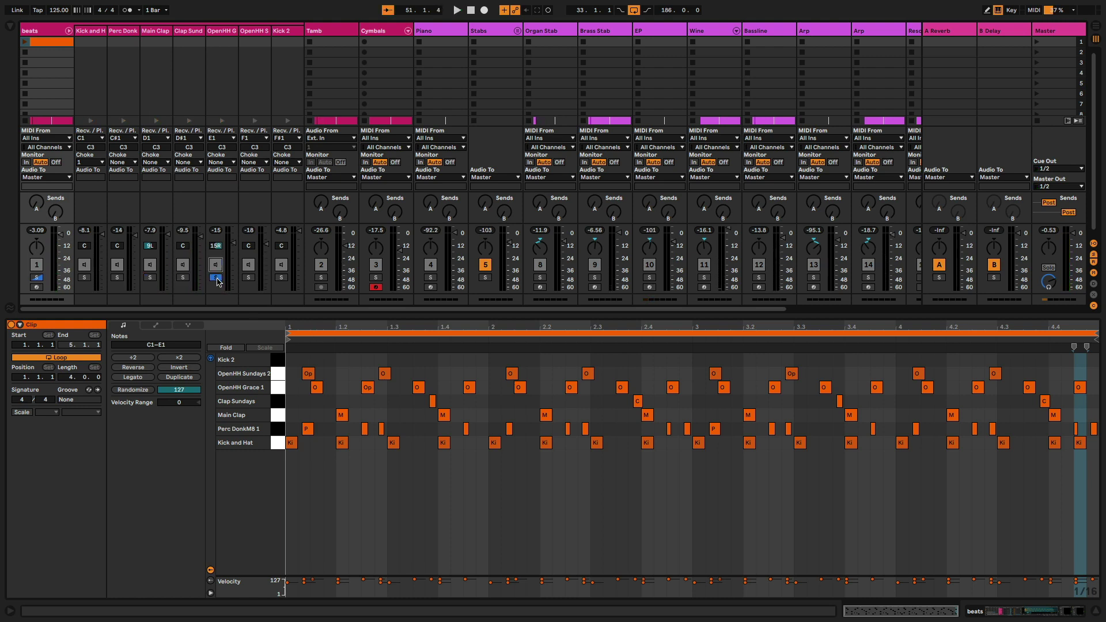
key(space)
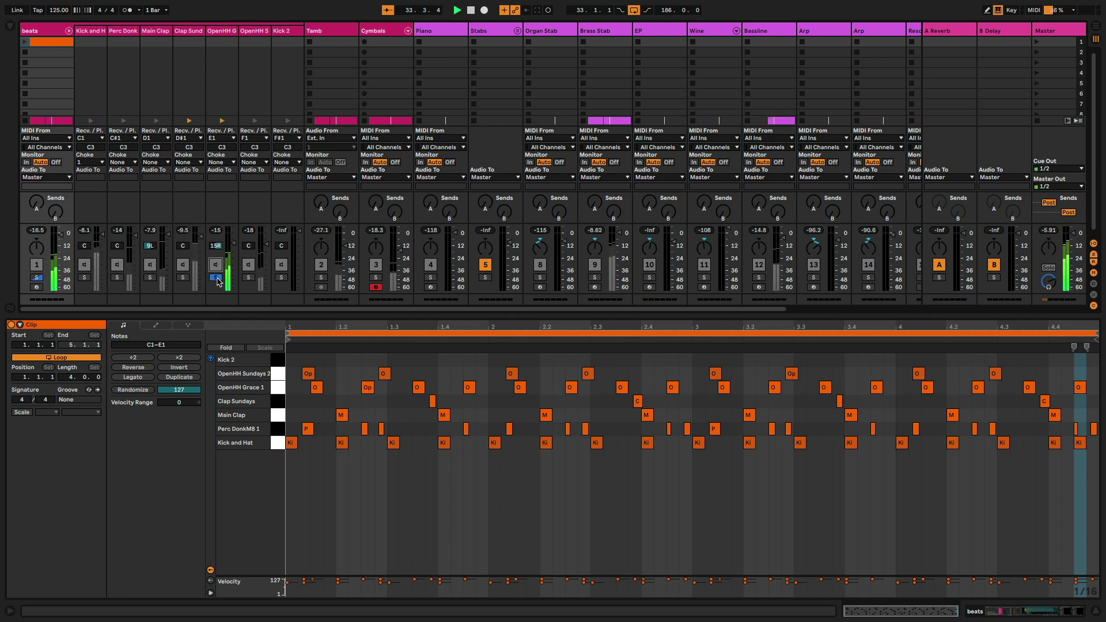
click(249, 278)
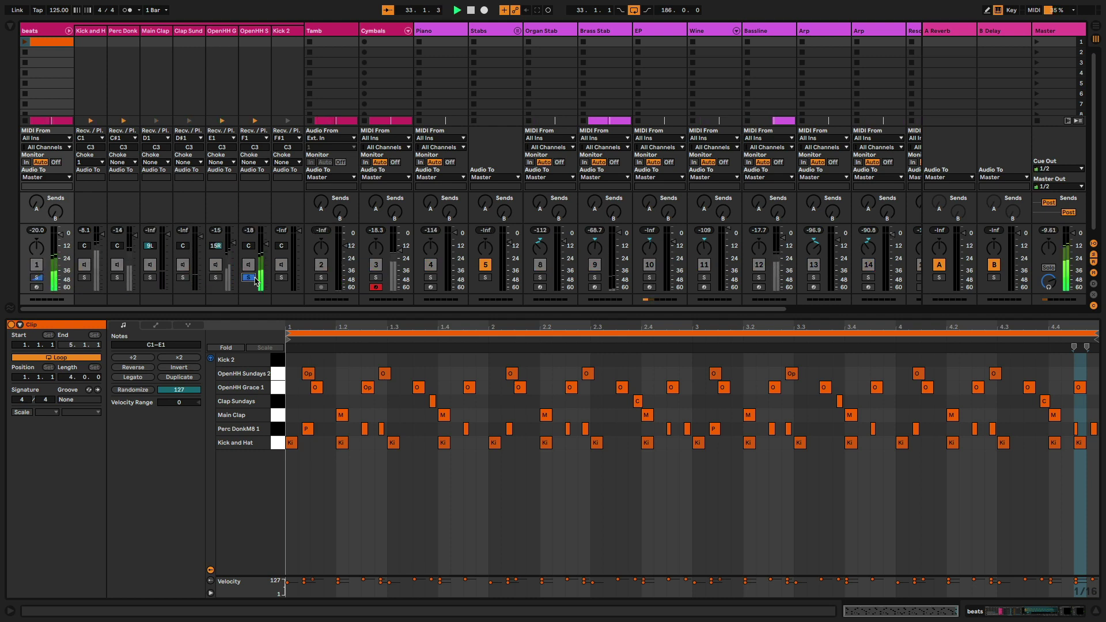
click(281, 277)
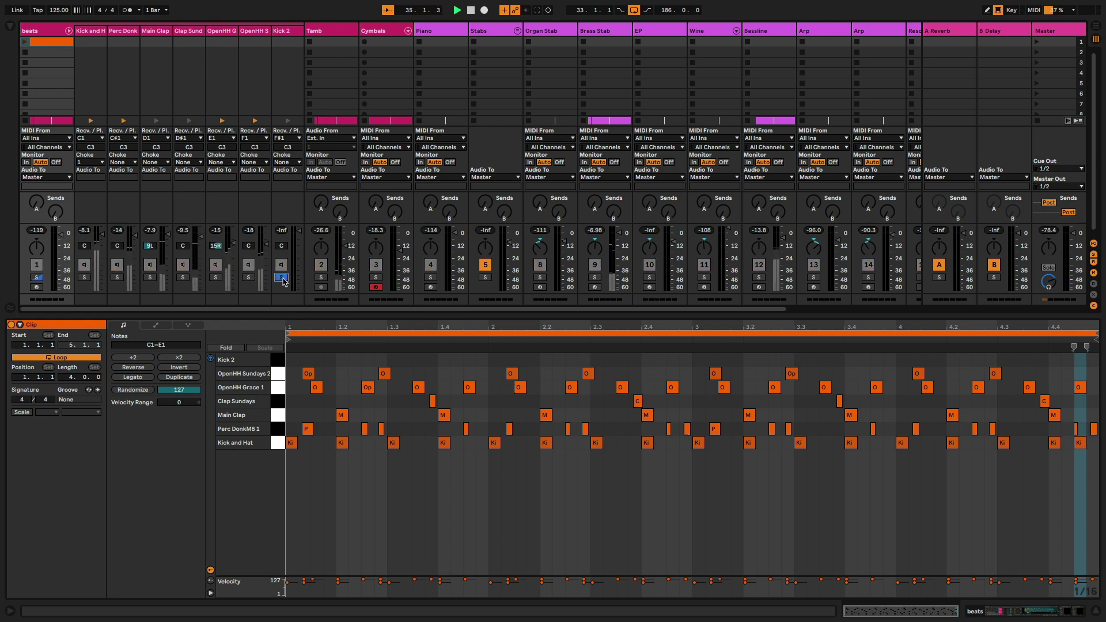
key(space)
click(281, 278)
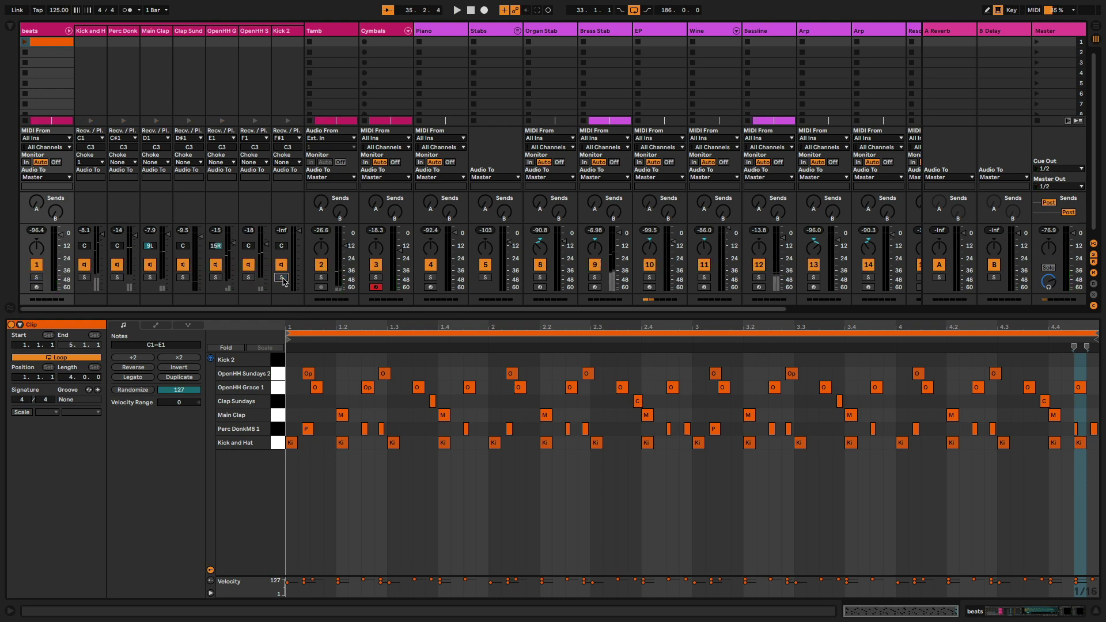
Step: Audition the first Main Clap and Clap Sundays notes, and play both clap chains soloed together
click(343, 415)
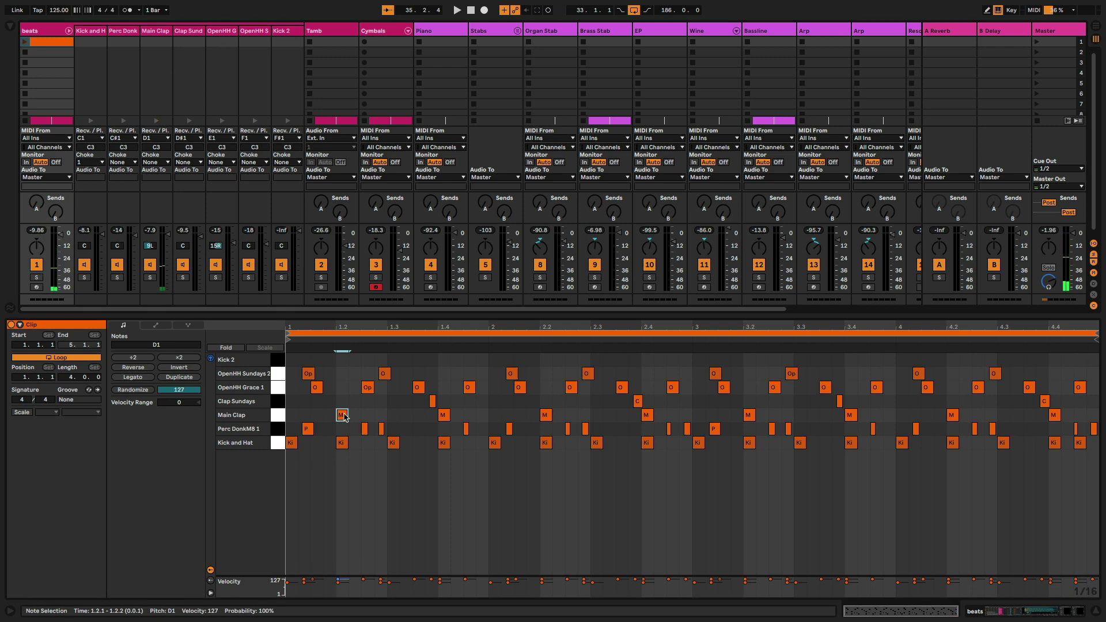
key(alt+Right)
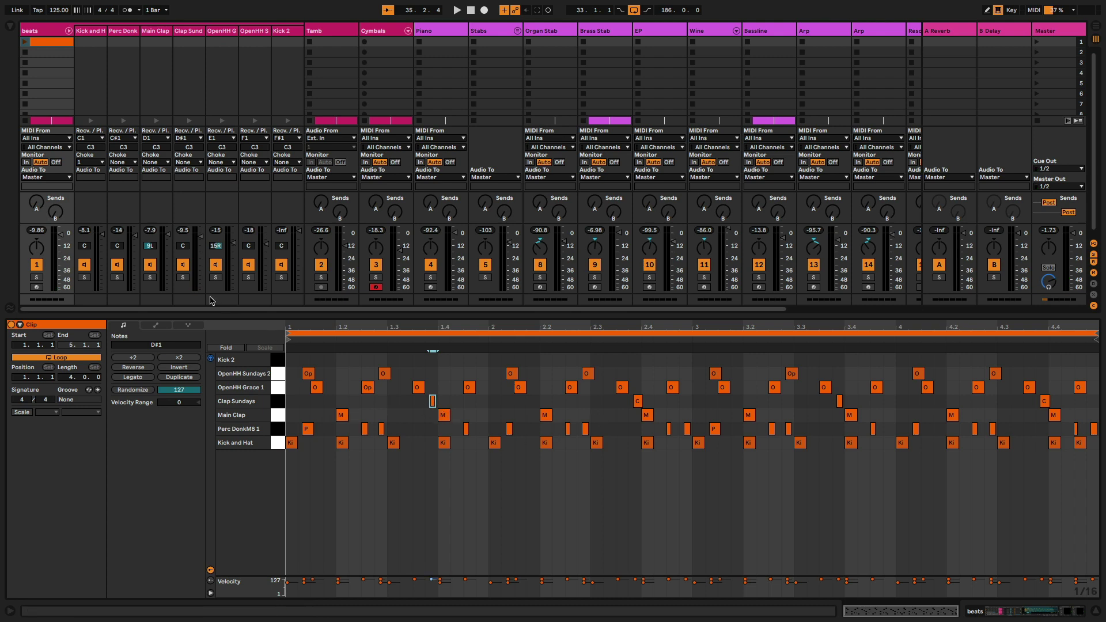
click(149, 277)
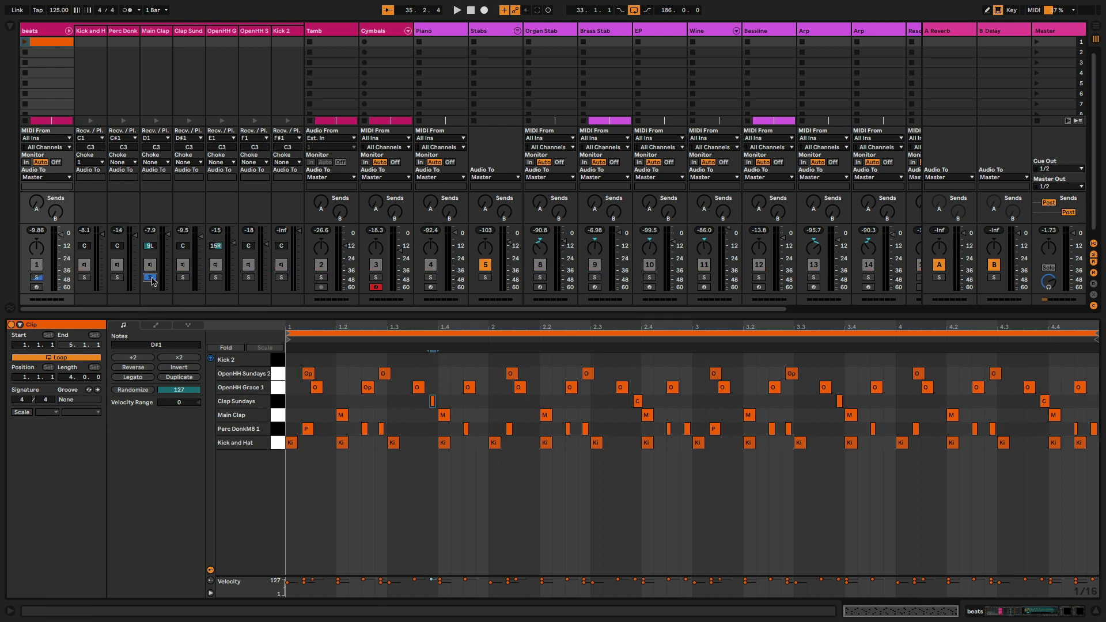
click(183, 278)
key(space)
Step: Play the beats clip at bar 33 in the arrangement and select its Main Clap and Clap Sundays notes from 2.3.3 to the end
key(Tab)
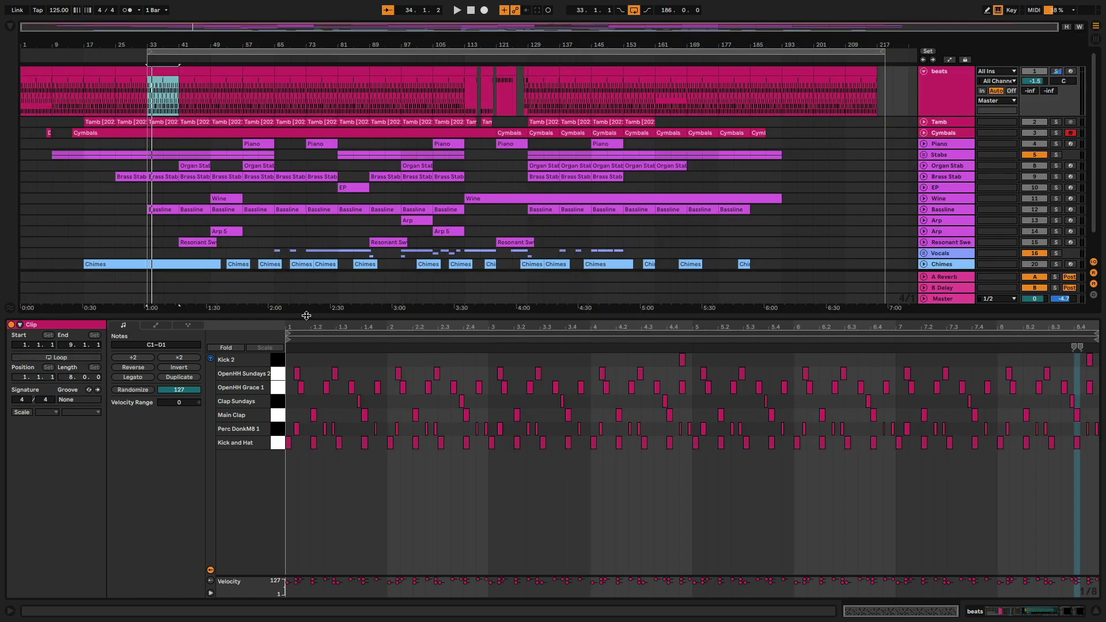
click(167, 49)
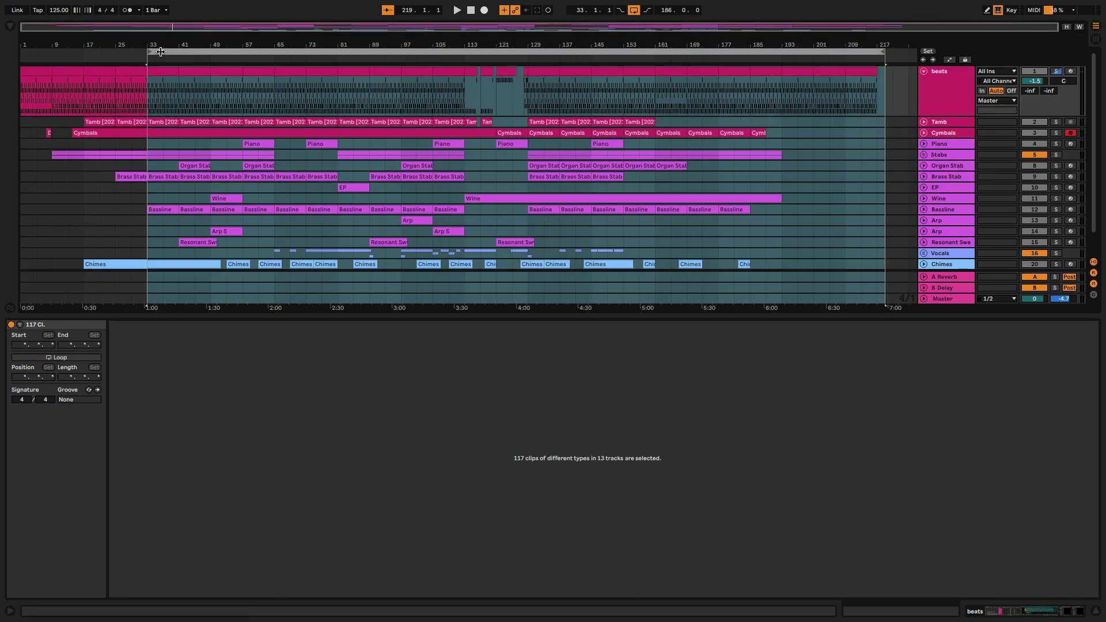
click(164, 71)
click(163, 71)
key(space)
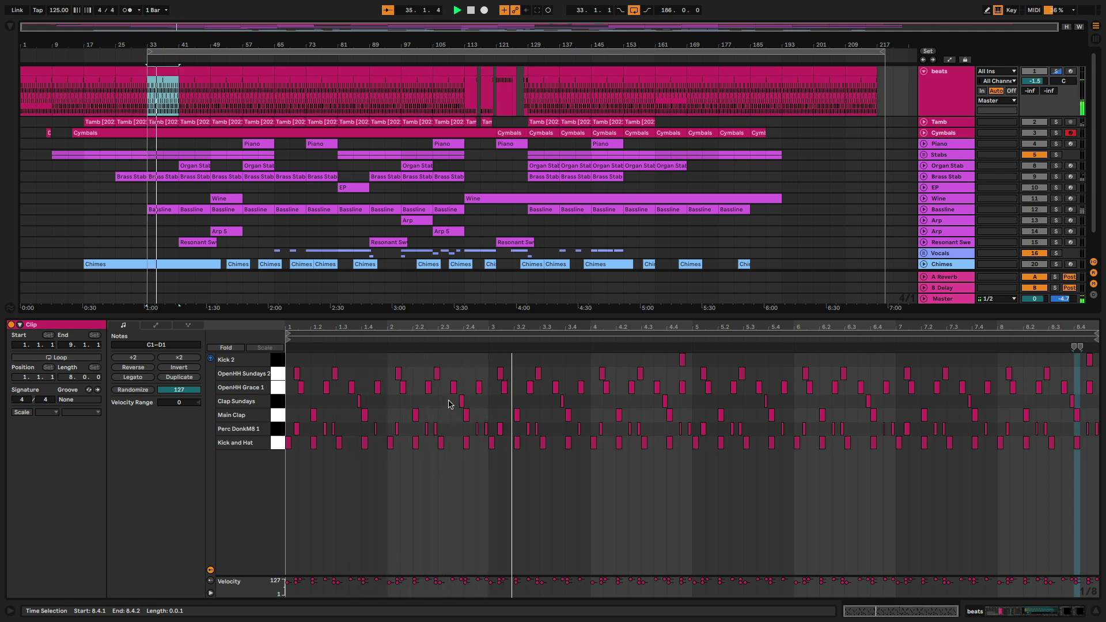
drag(449, 399, 1094, 419)
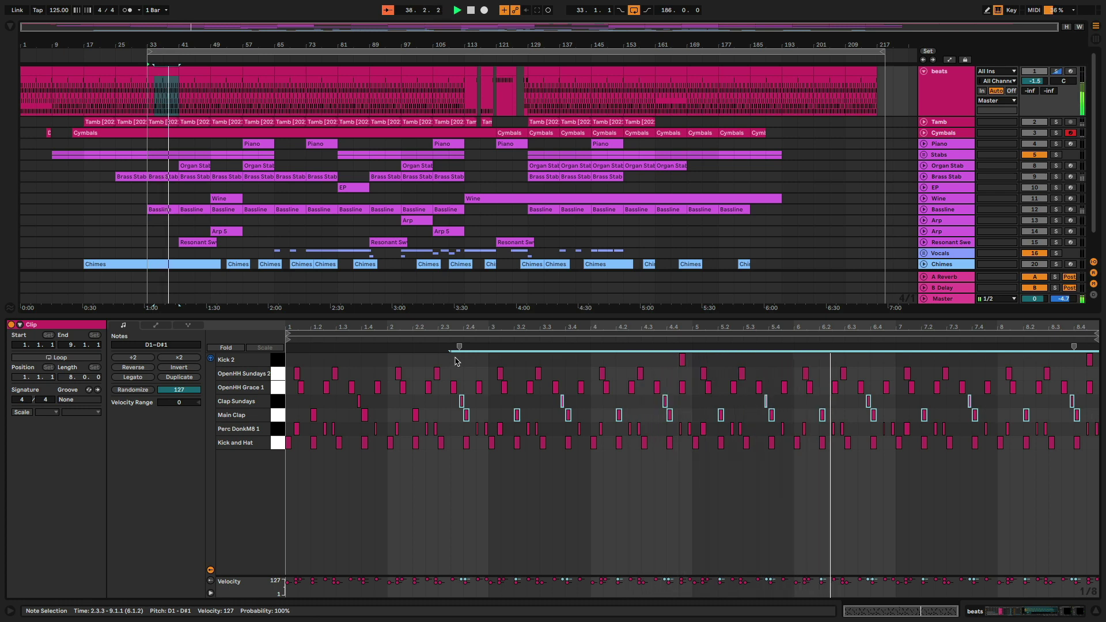
Step: Stop playback and clear the solos on the Main Clap and Clap Sundays chains in Session View
key(Tab)
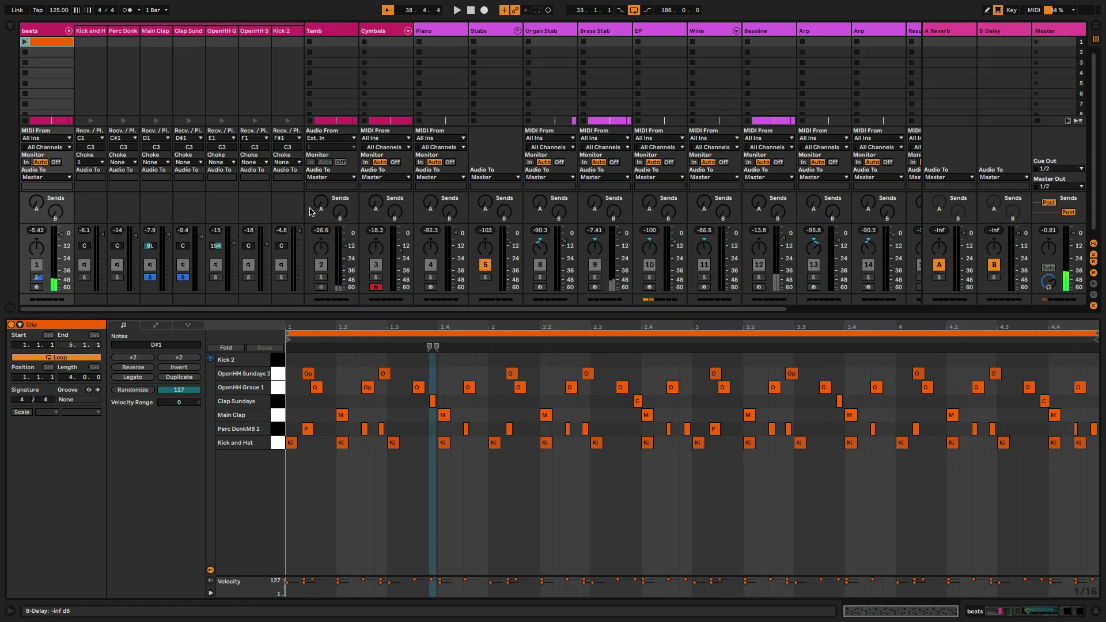
click(156, 283)
click(150, 278)
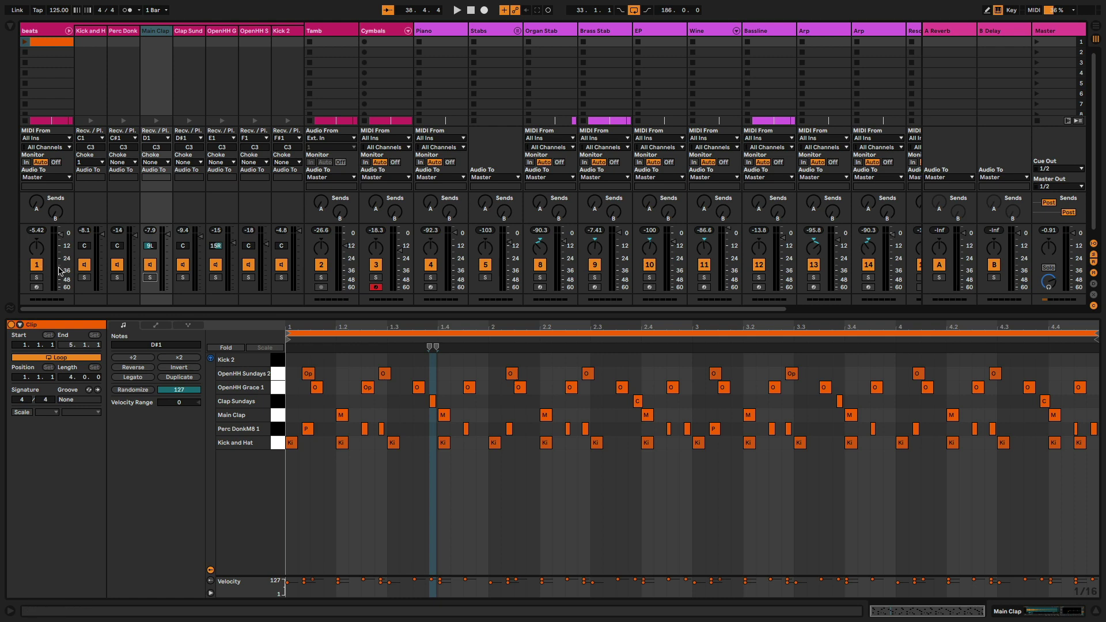
Step: Play the complete beats track soloed, return to the arrangement and remove the track's solo
click(37, 277)
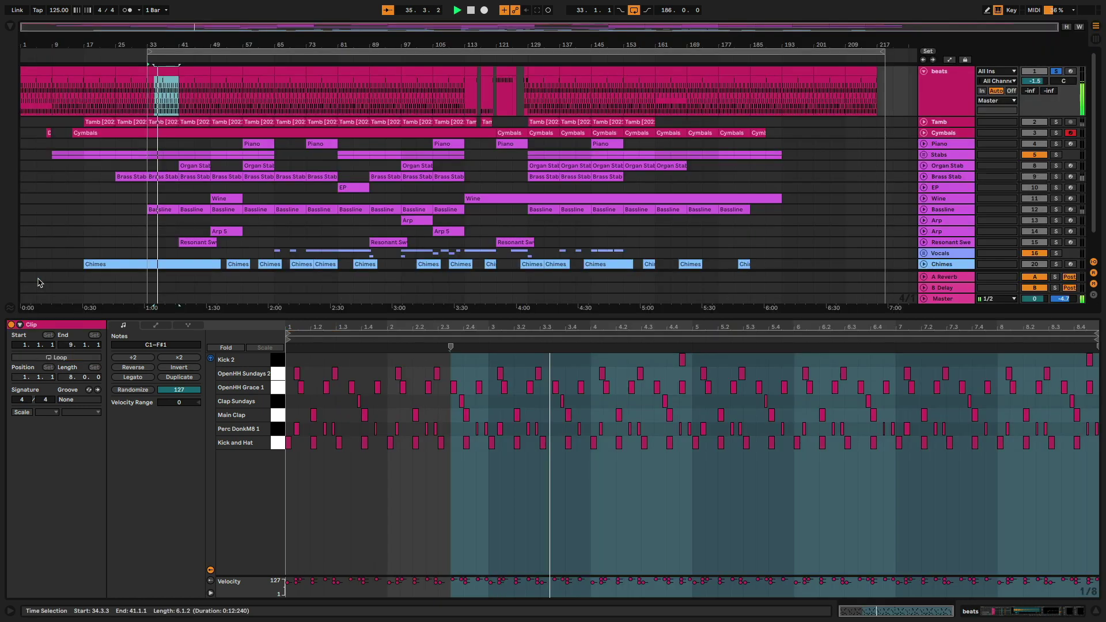
key(Tab)
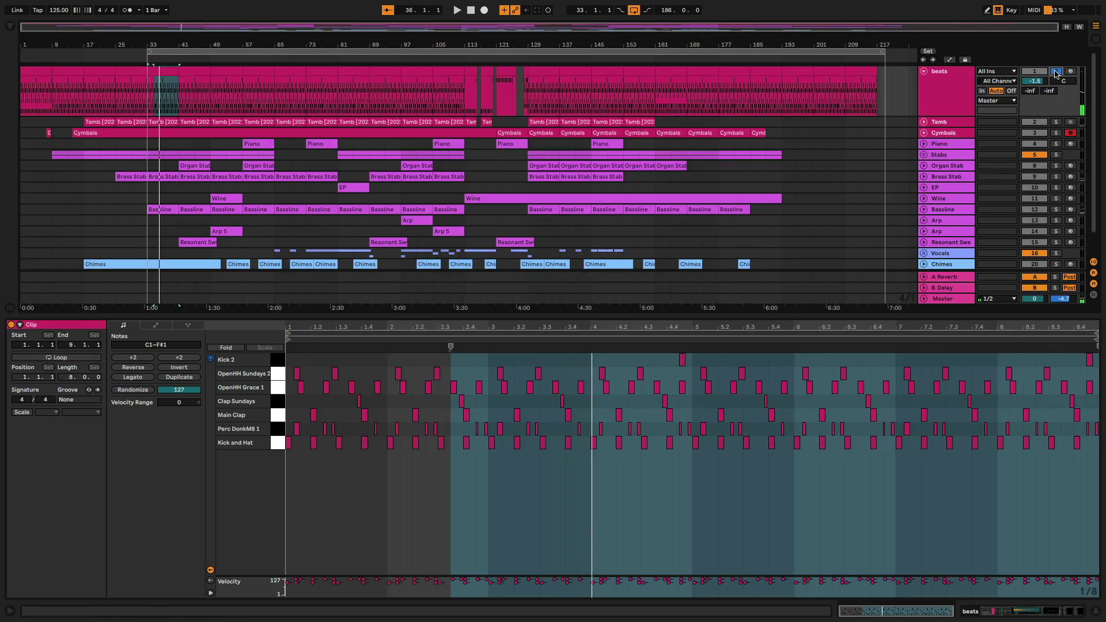
click(1055, 71)
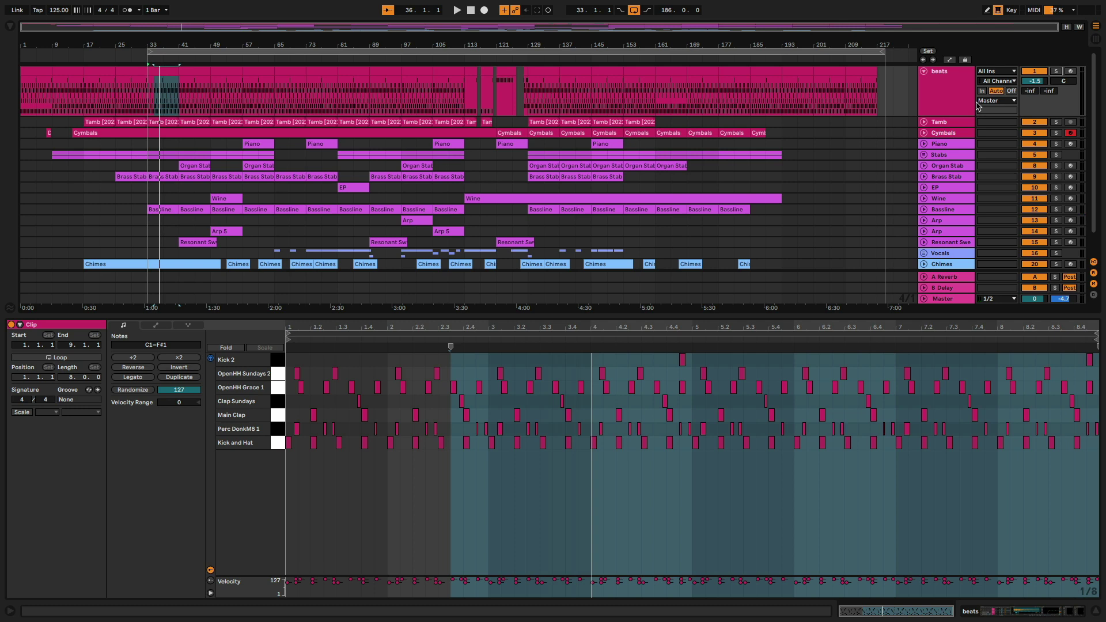
Step: Play the Tamb track soloed and unfold it to show its audio waveforms
click(1055, 122)
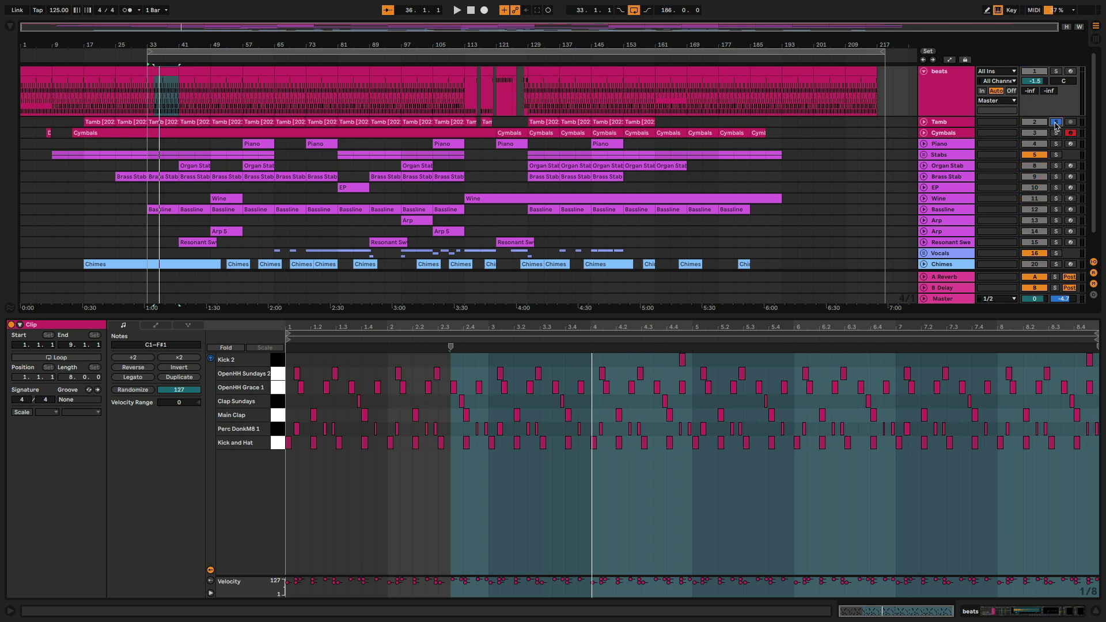
key(space)
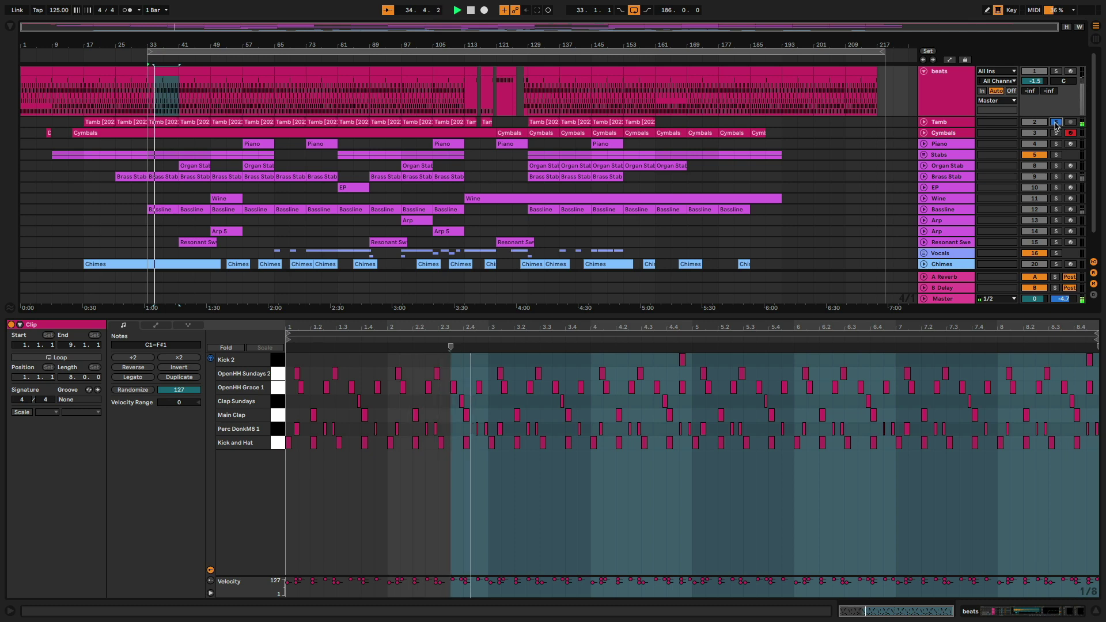
click(923, 122)
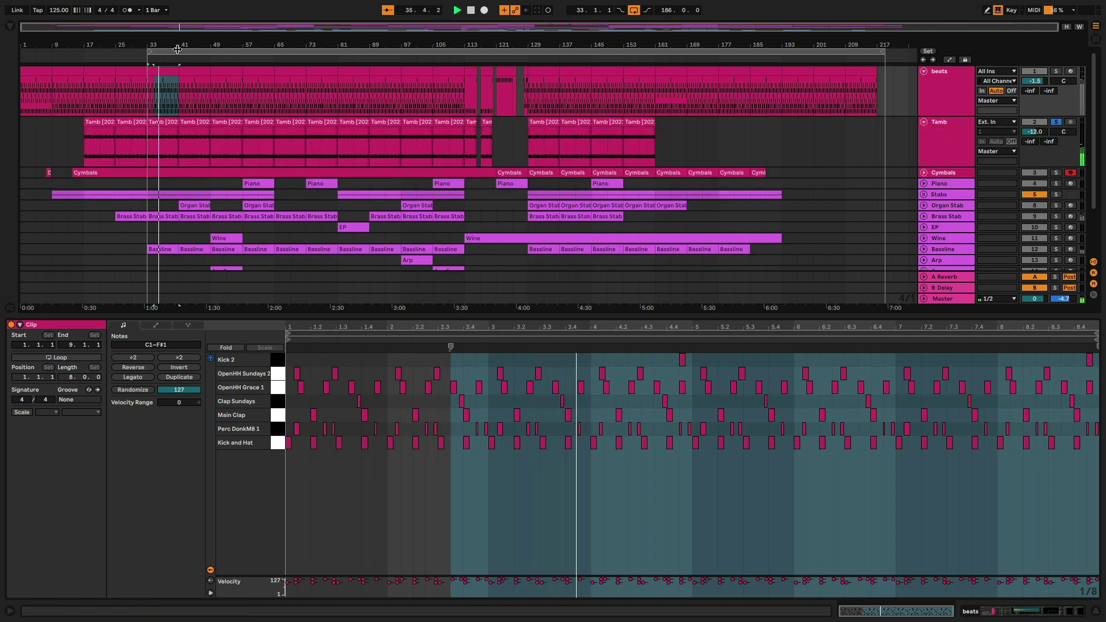
Step: Examine the Tamb track's waveforms up close and across its consecutive clips from bar 33 onward
drag(177, 49, 451, 139)
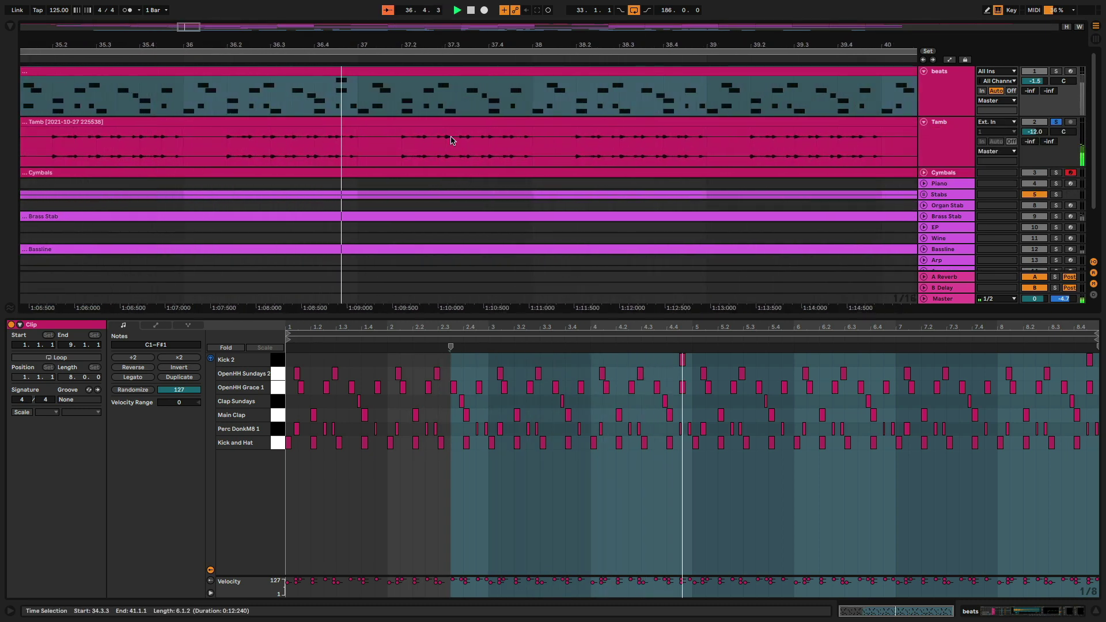
scroll(467, 163, right, 2)
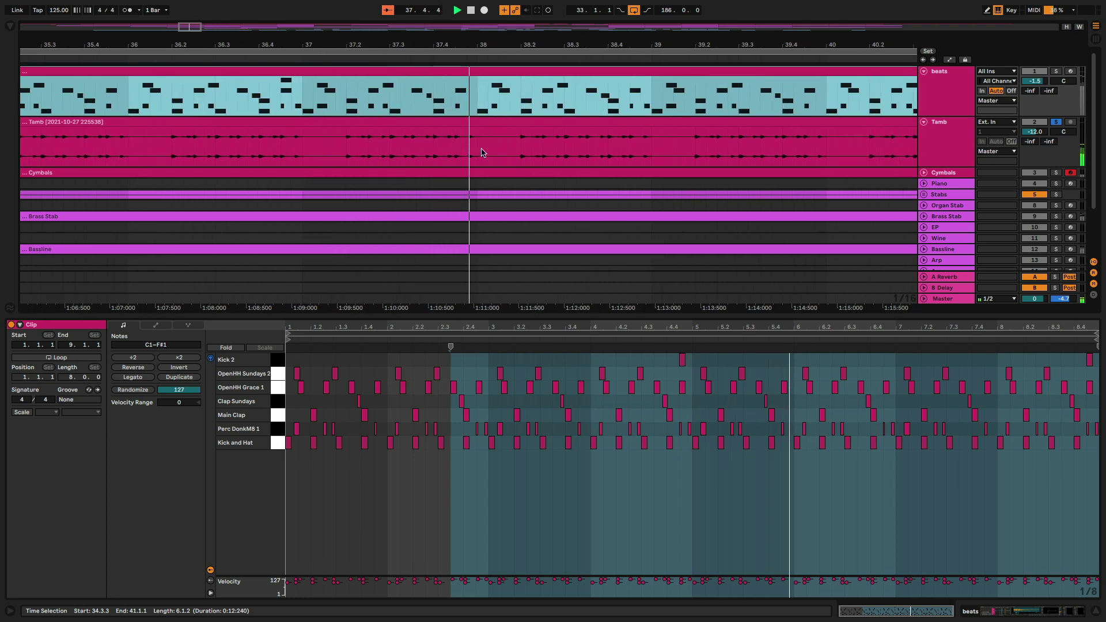
scroll(482, 153, down, 3)
scroll(483, 153, down, 3)
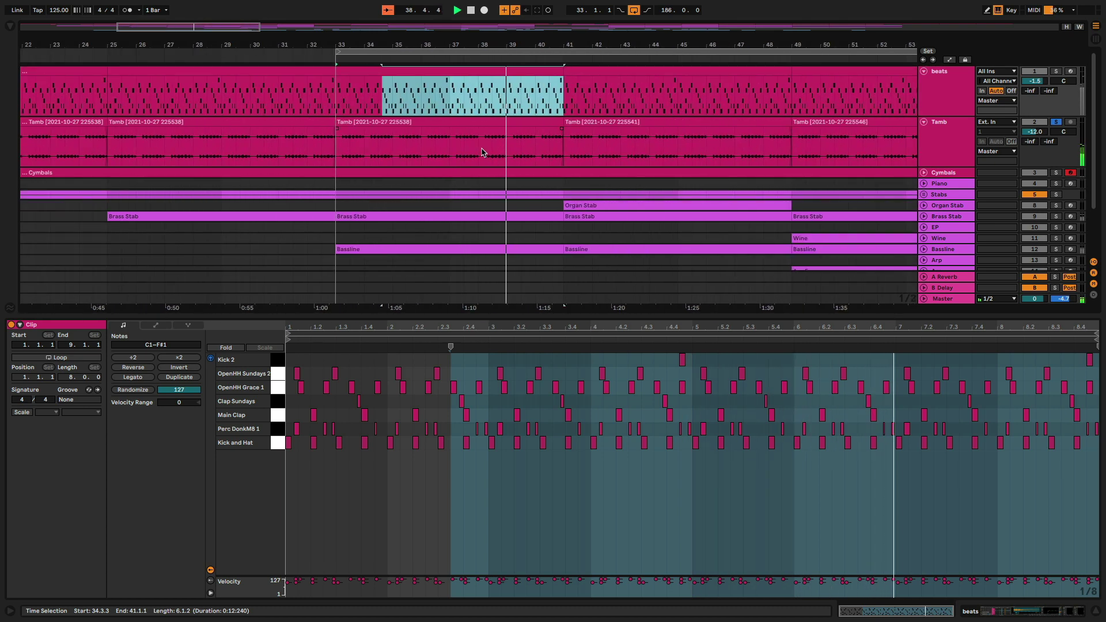
scroll(701, 163, down, 4)
scroll(701, 163, up, 2)
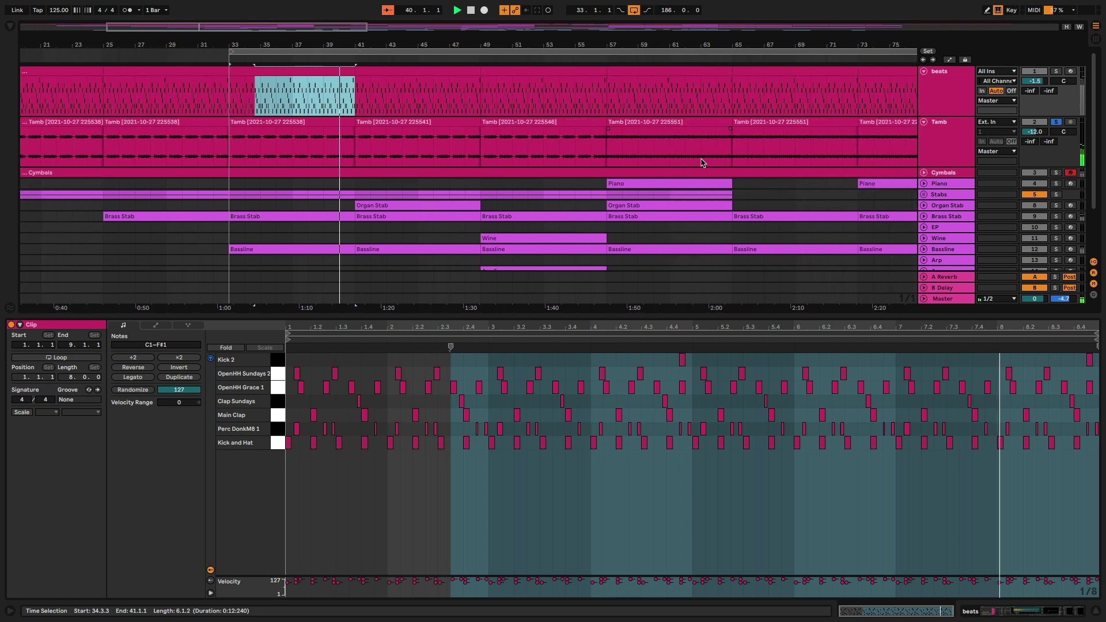
scroll(701, 164, right, 4)
scroll(577, 165, up, 3)
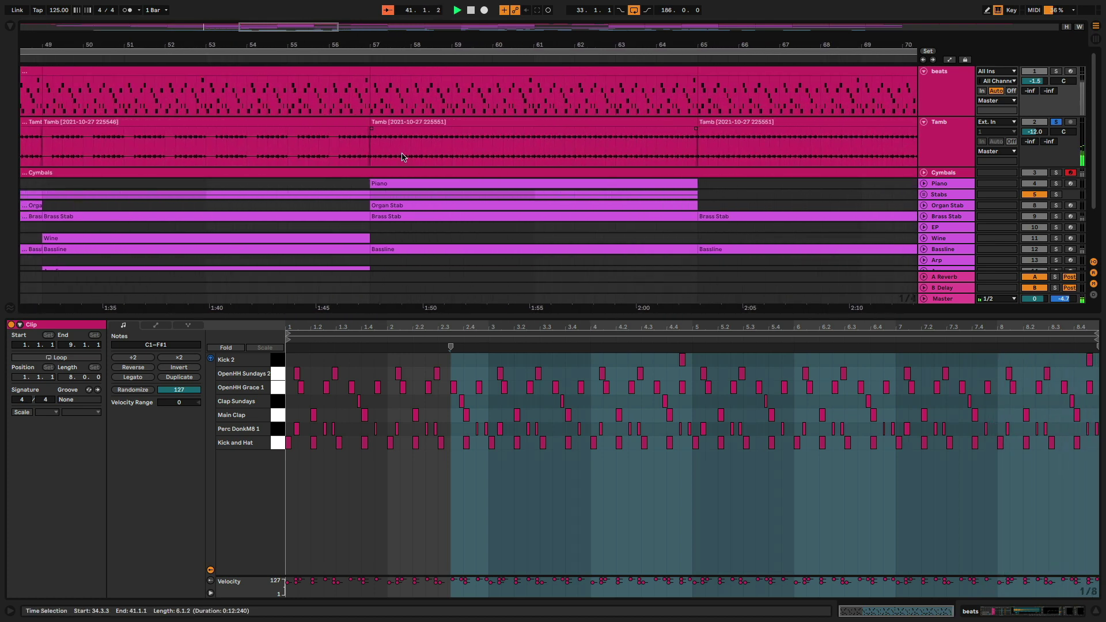
scroll(482, 166, down, 3)
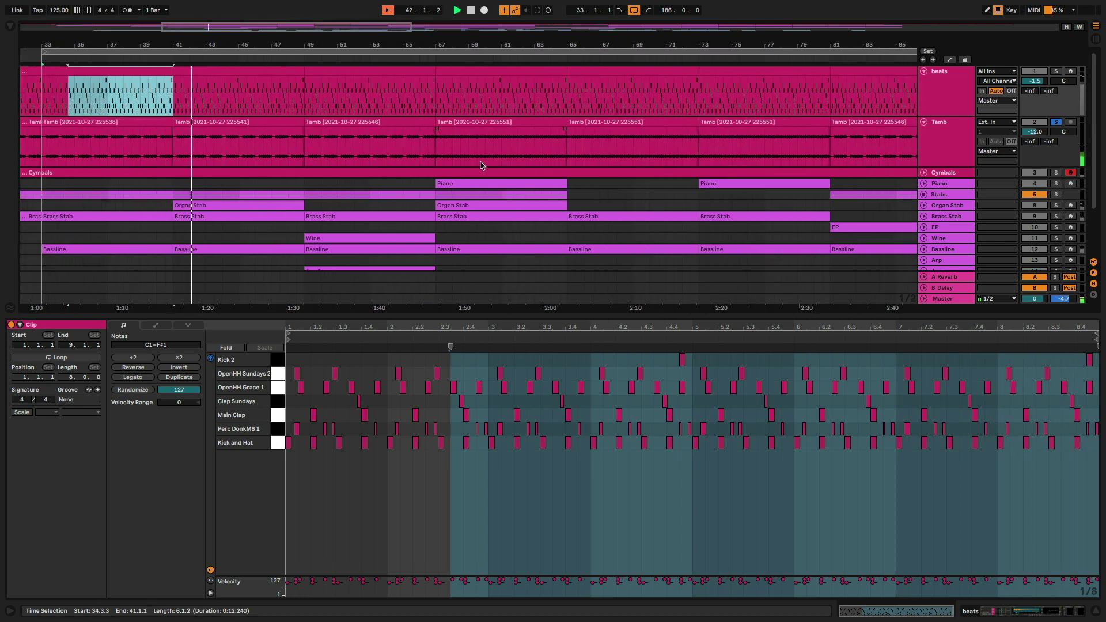
Step: Remove the Tamb track's solo and stop playback
click(1055, 122)
key(space)
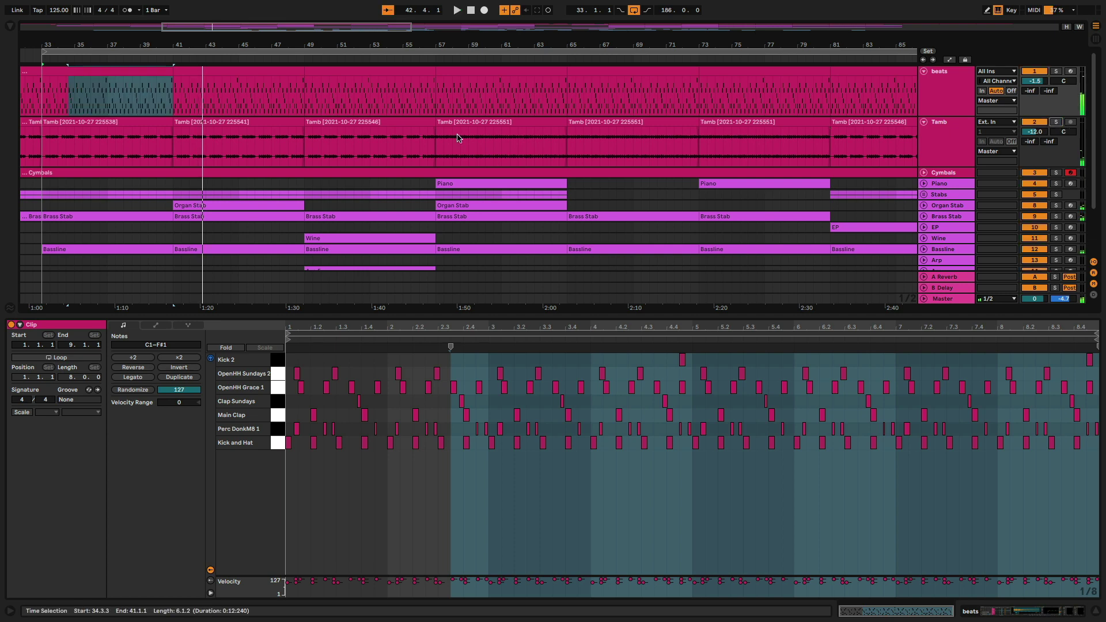
Step: Unfold the Cymbals track, select its long clip and show the track's Drum Rack, Delay and EQ Eight devices
scroll(458, 137, down, 3)
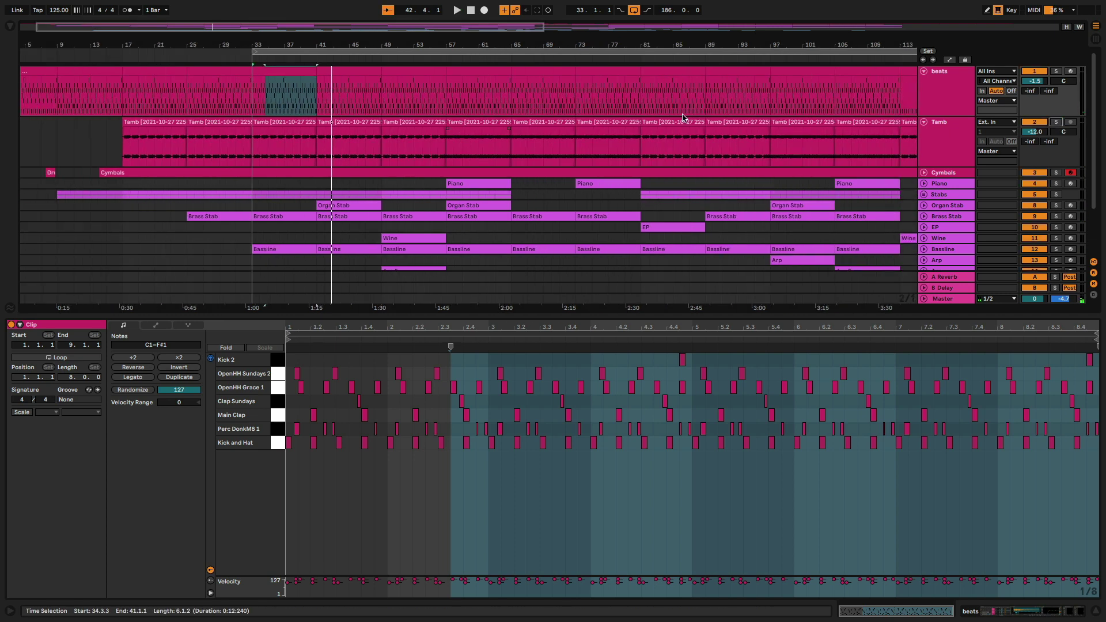
click(923, 172)
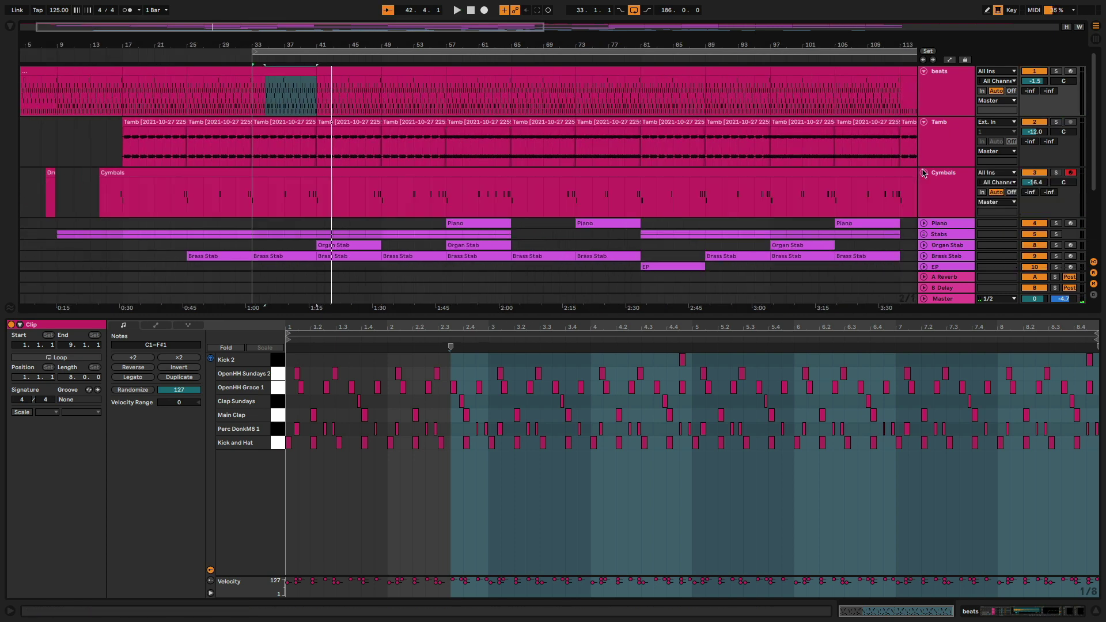
click(322, 172)
click(950, 174)
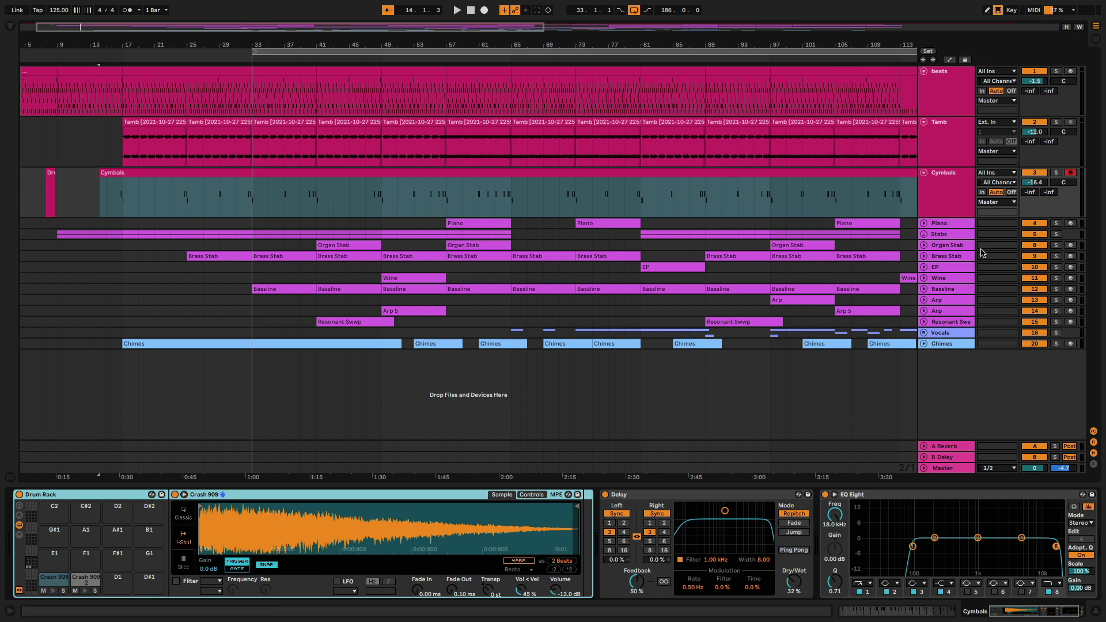
Step: Move the Stabs group above the Piano track and unfold it to show the Funky 1 and Funky 2 tracks
drag(939, 236, 941, 226)
click(924, 223)
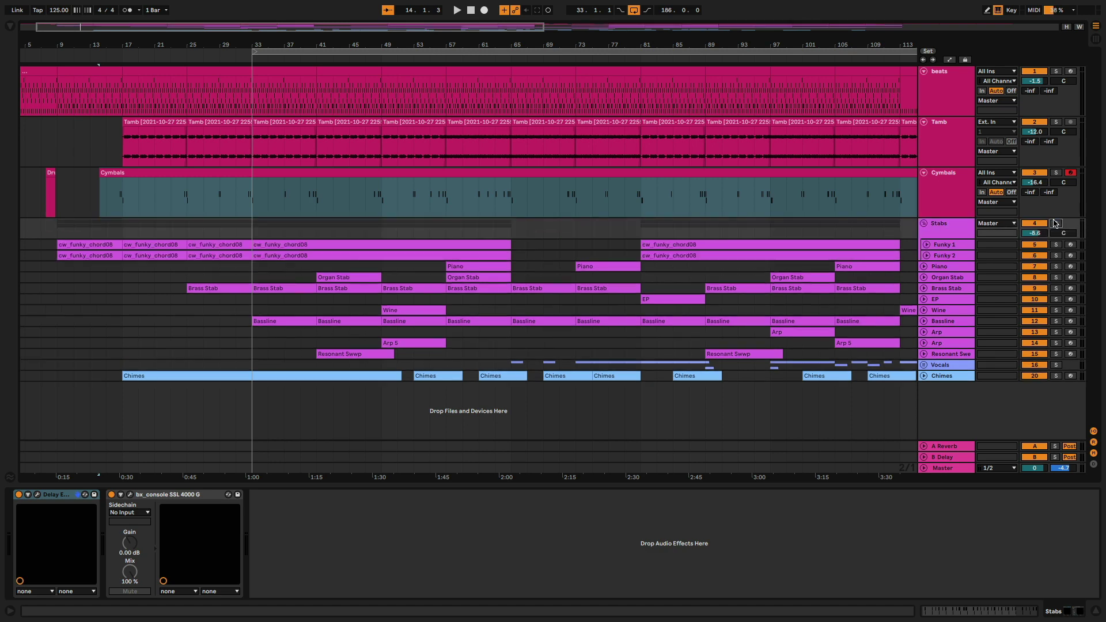
Step: Play the Stabs group soloed from bar 33 and stop playback
scroll(464, 198, left, 2)
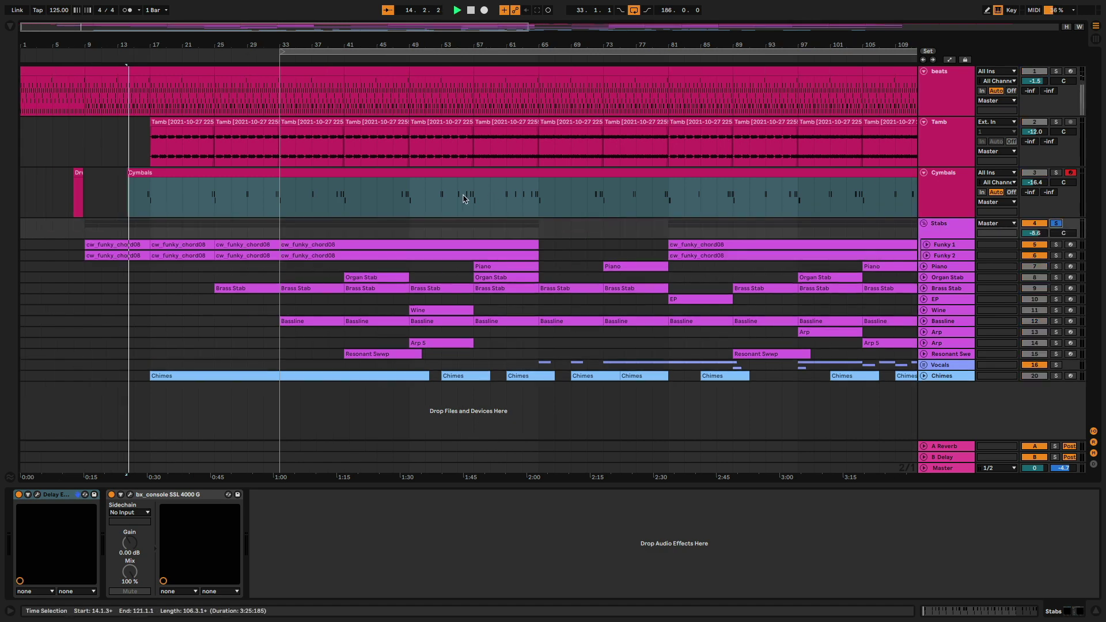
click(337, 51)
key(space)
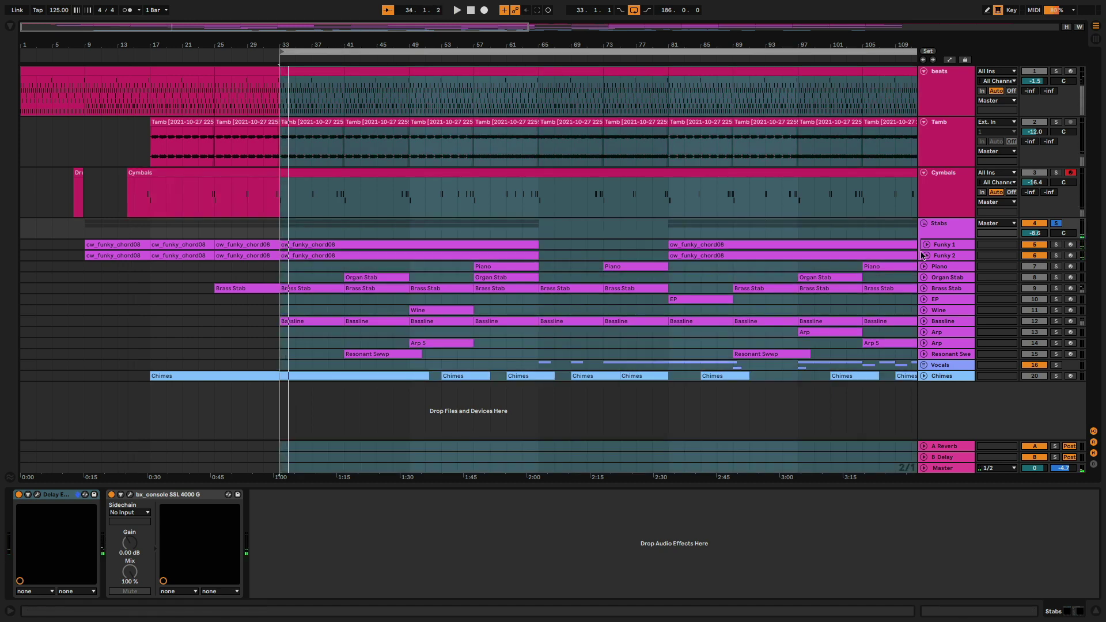
Step: Show Funky 1's cw_funky_chord08 sampler and play the Funky 1 and Funky 2 tracks soloed one after the other
click(955, 243)
click(1055, 245)
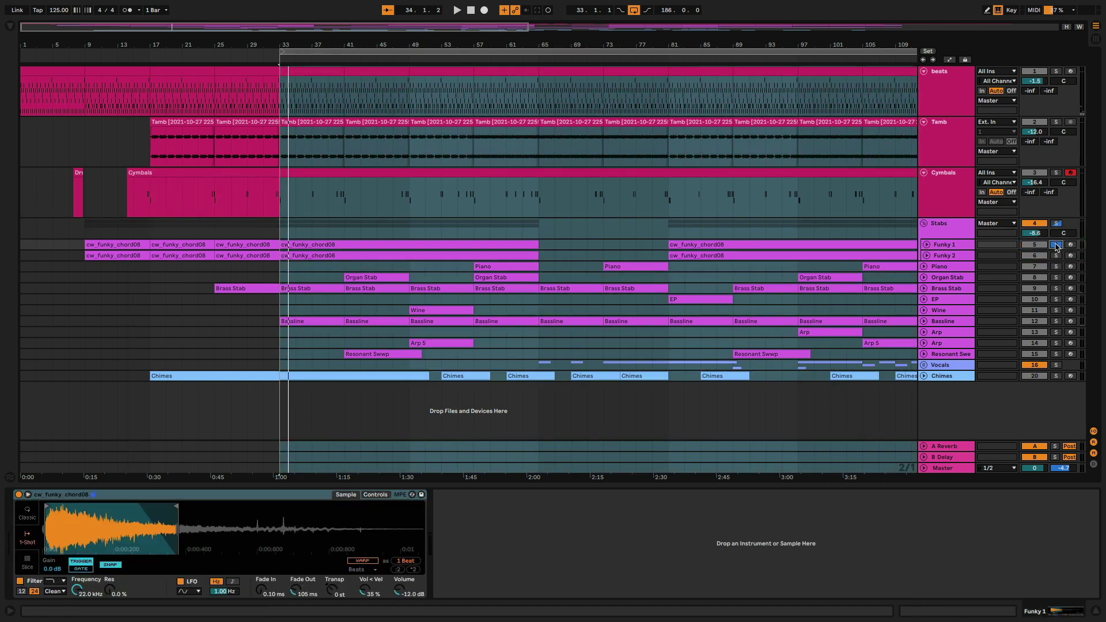
click(1055, 245)
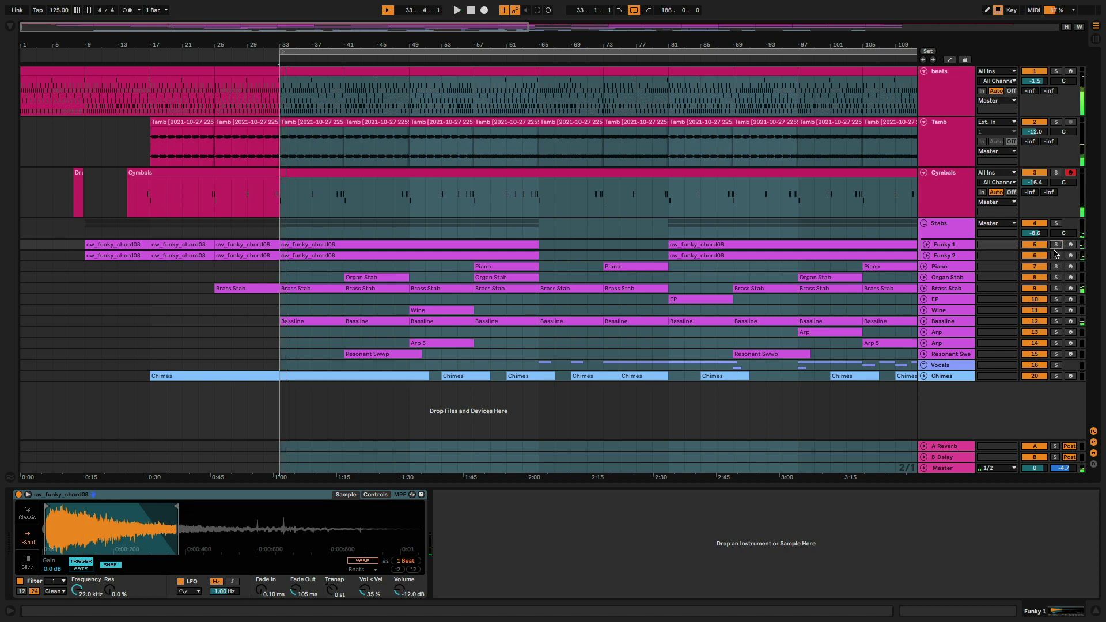
click(1055, 256)
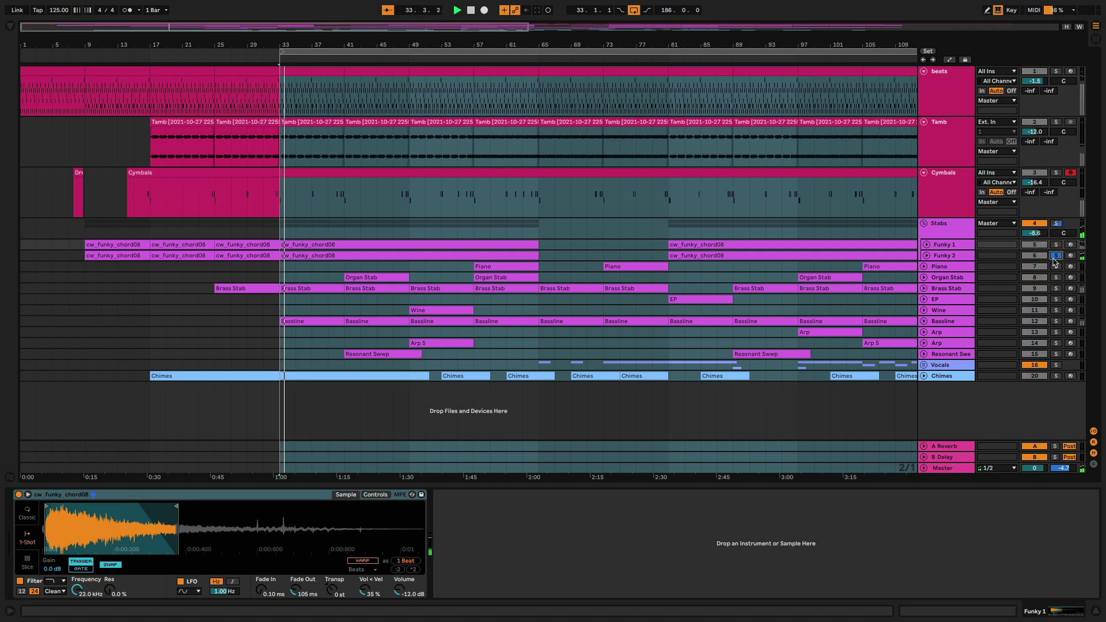
key(space)
Step: Play the whole Stabs group soloed, view its Delay Eternity plug-in and close the plug-in window
click(1056, 224)
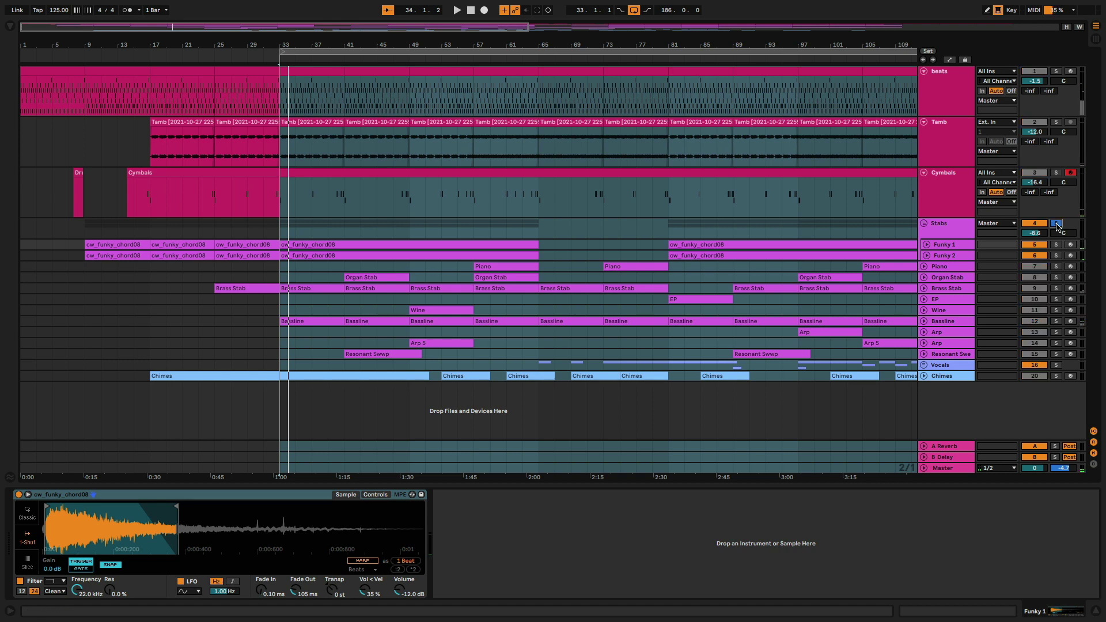
key(space)
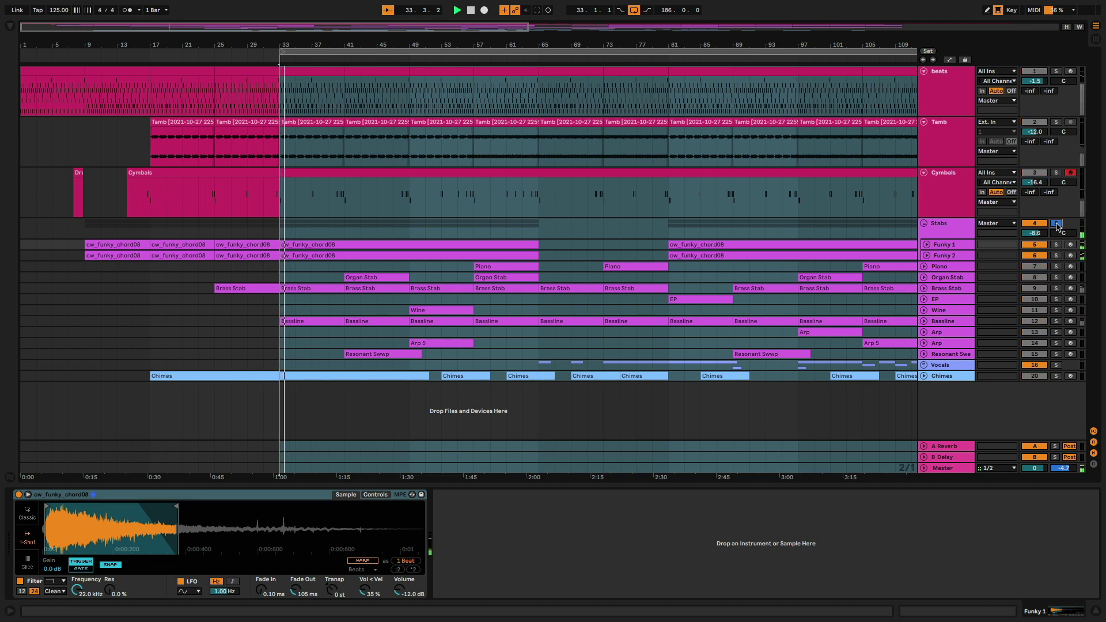
click(963, 235)
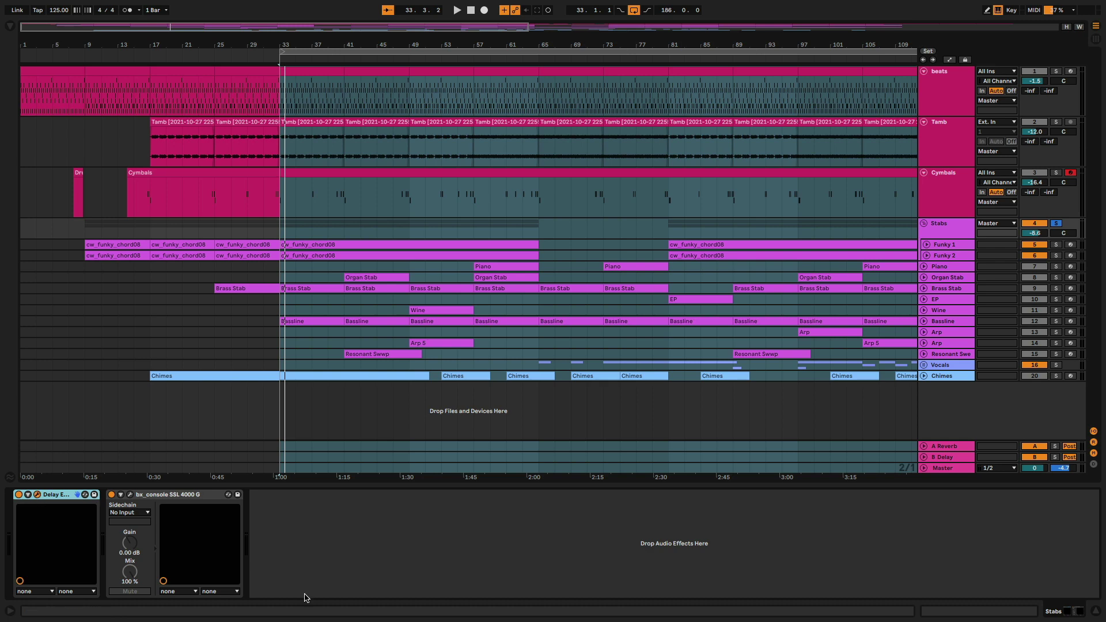
click(85, 494)
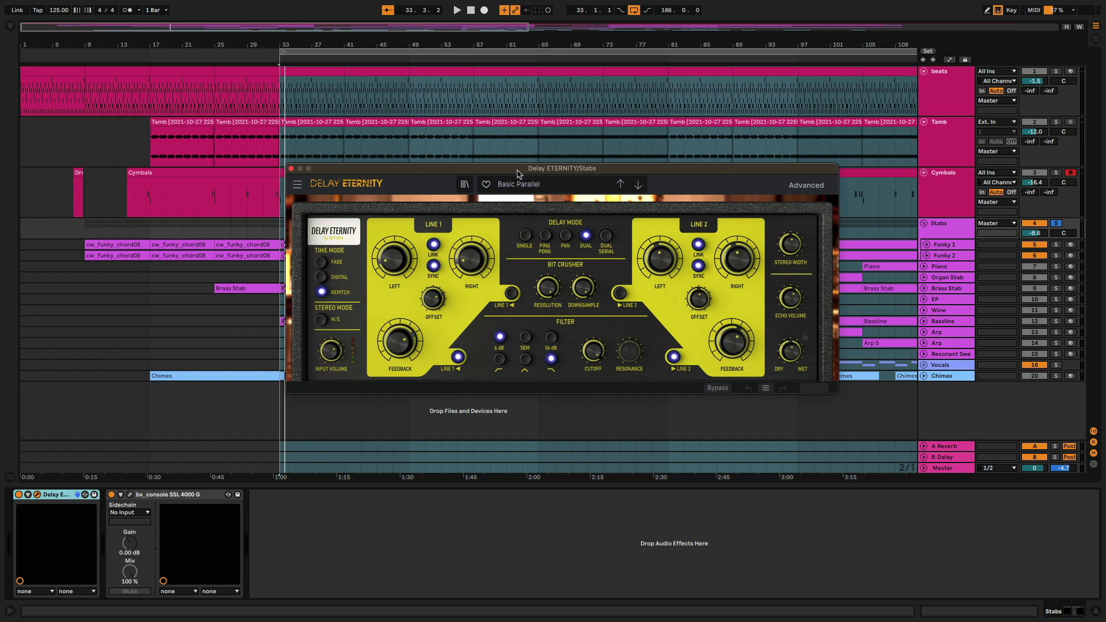
click(292, 169)
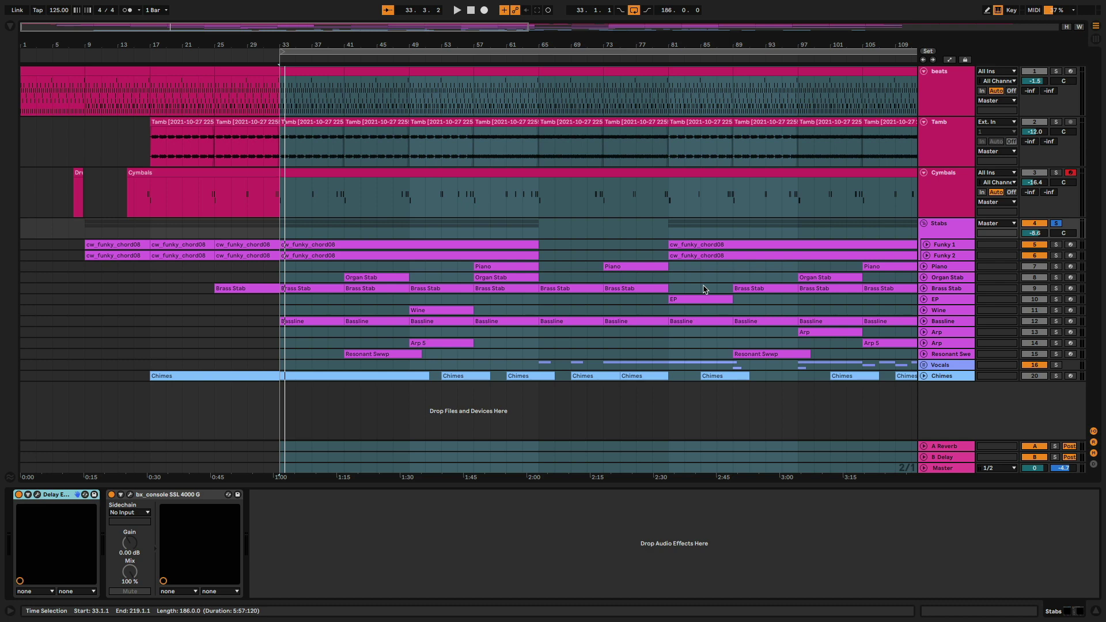
Step: Remove the Stabs group's solo, and solo and unsolo the Piano track
click(950, 231)
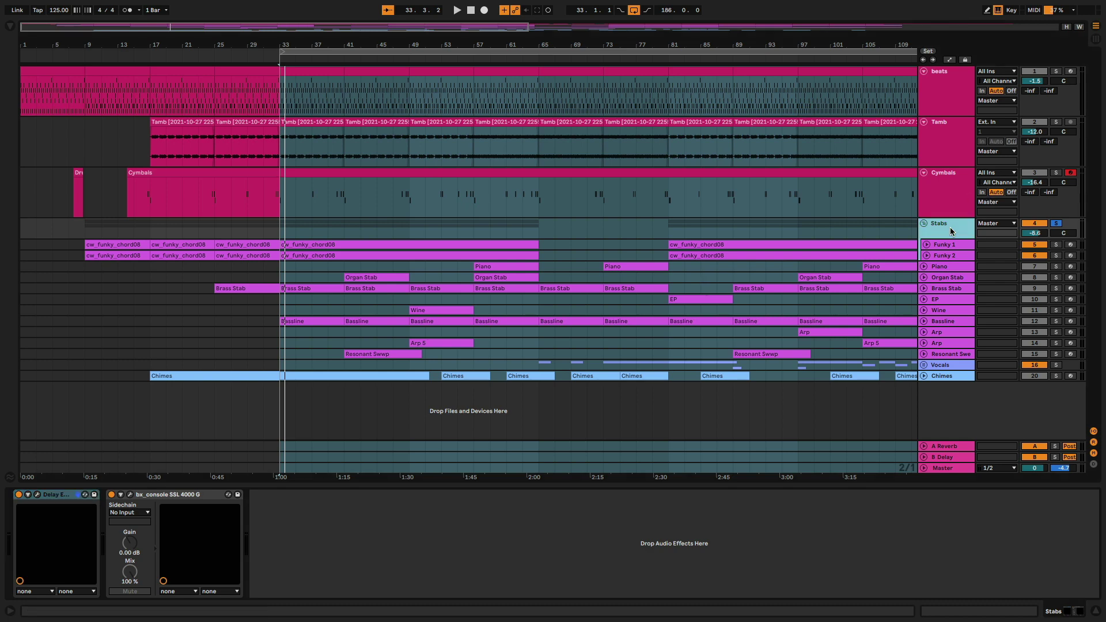
click(1057, 223)
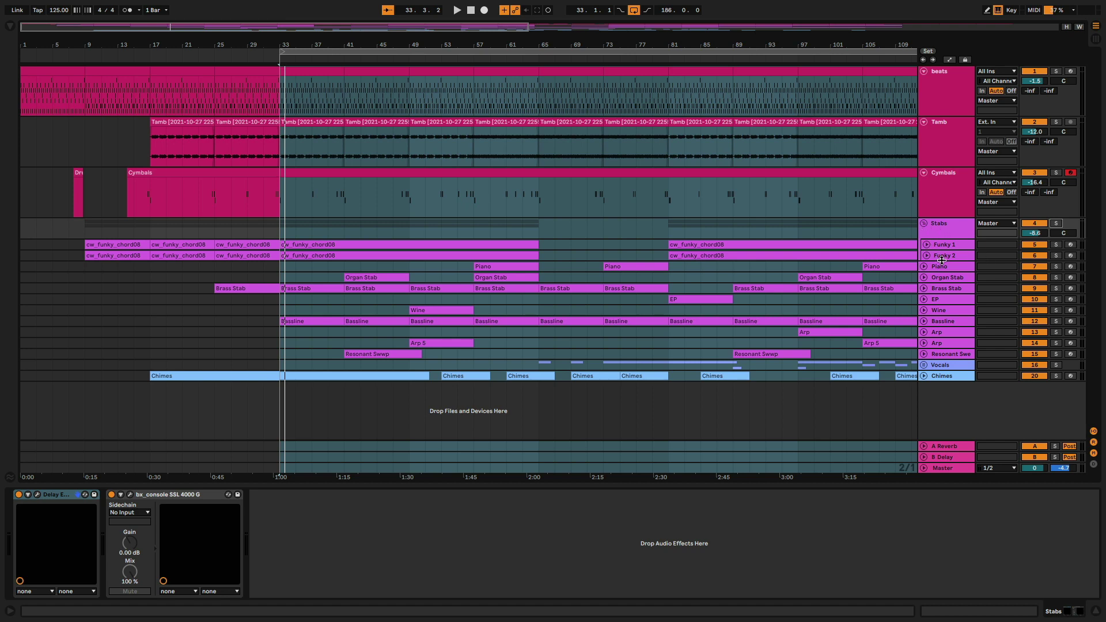
click(1055, 267)
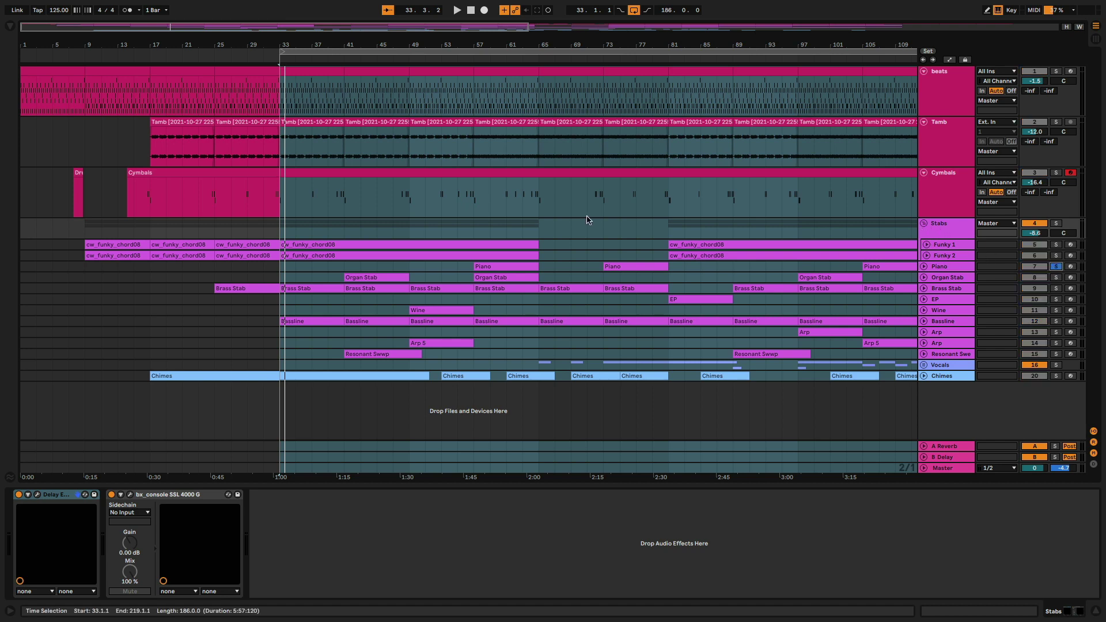
click(1055, 268)
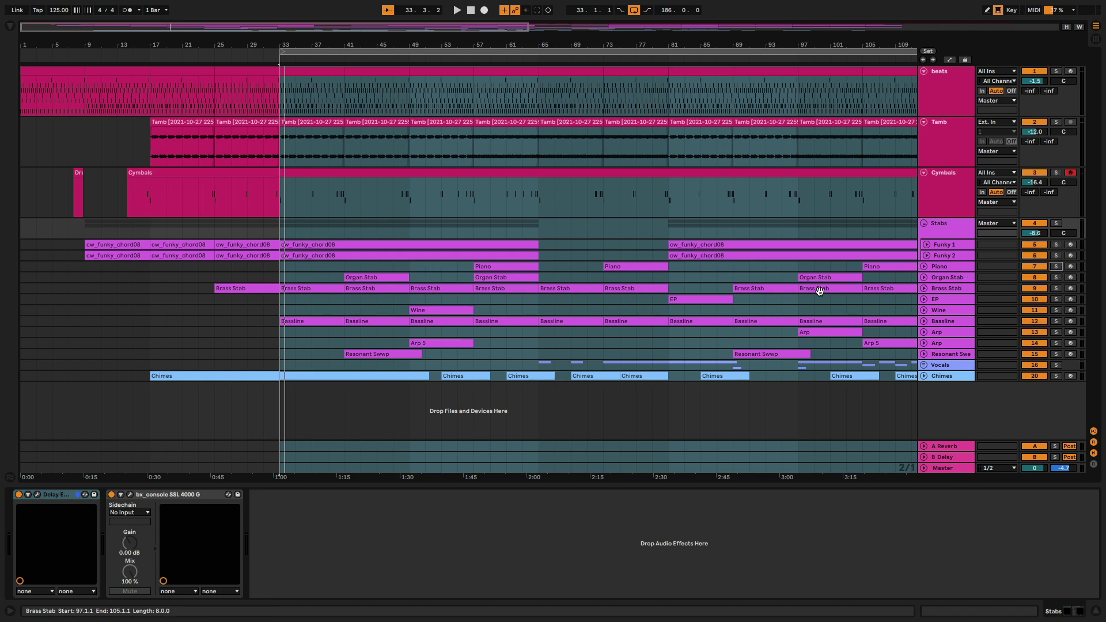
Step: Solo the Bassline track and move it directly below the Stabs group, above the Piano track
click(1053, 322)
click(946, 324)
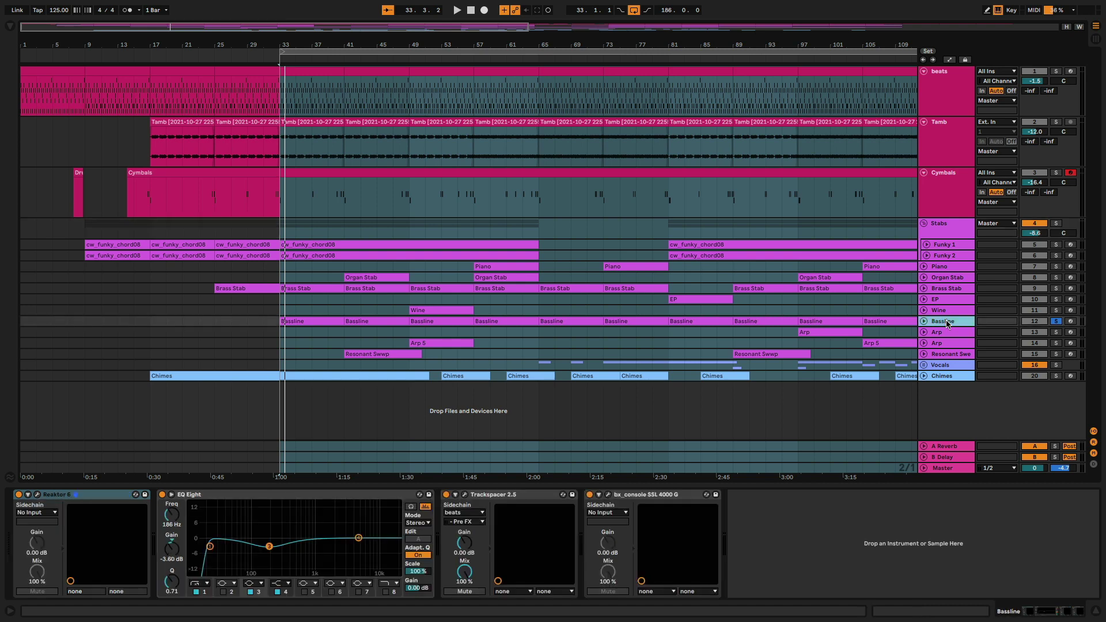
drag(946, 323, 942, 261)
Step: Play the soloed bassline while examining its Razor patch in Reaktor 6, and close the synth window
key(space)
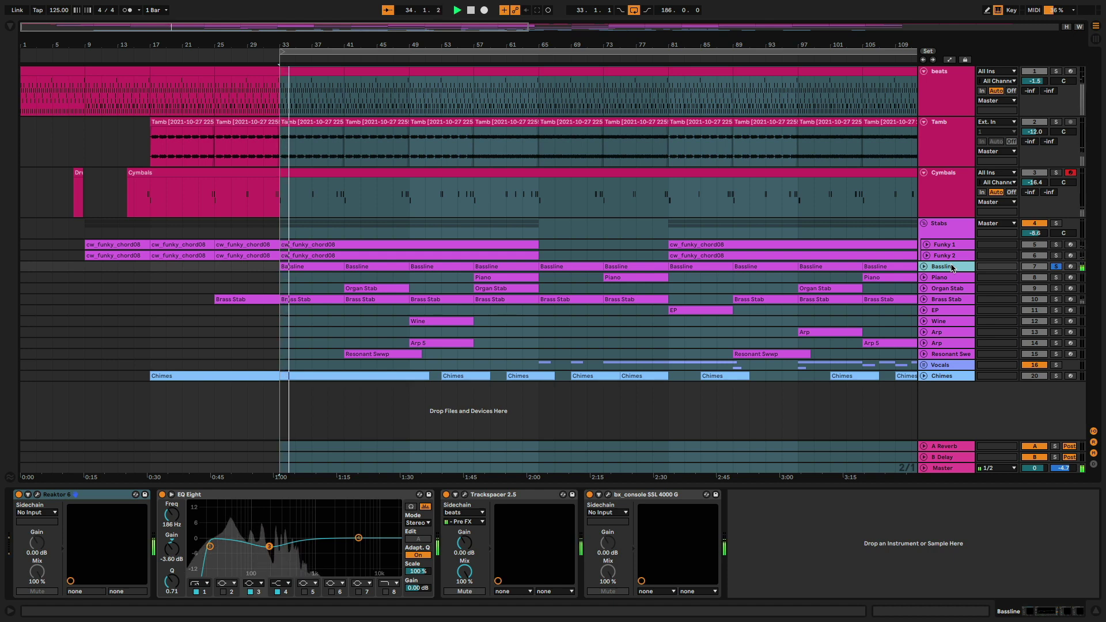
click(37, 494)
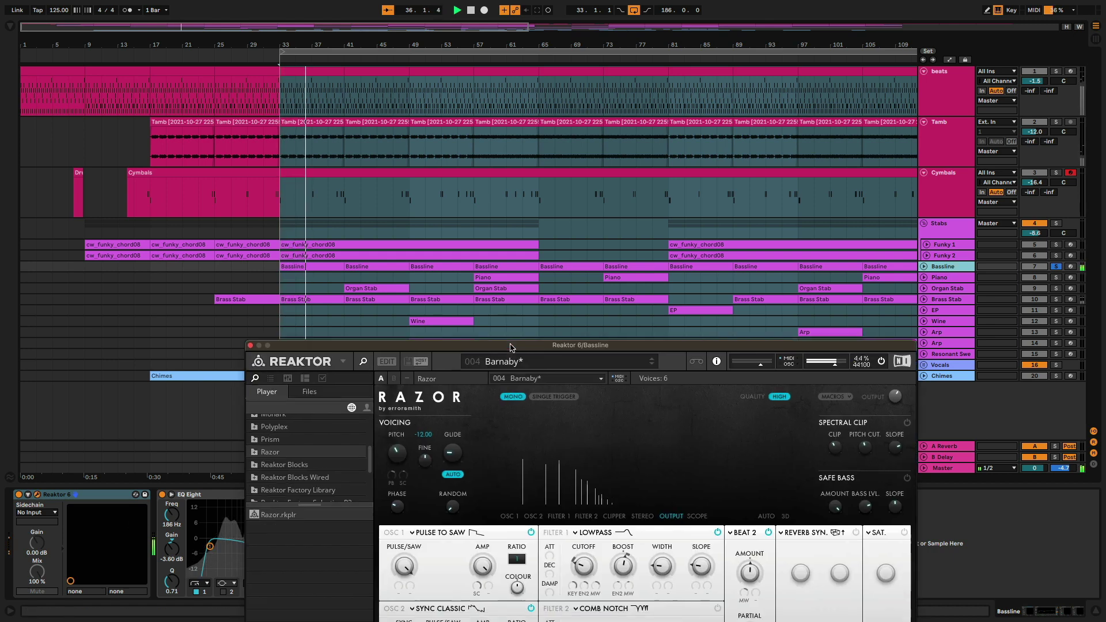
drag(452, 340, 452, 119)
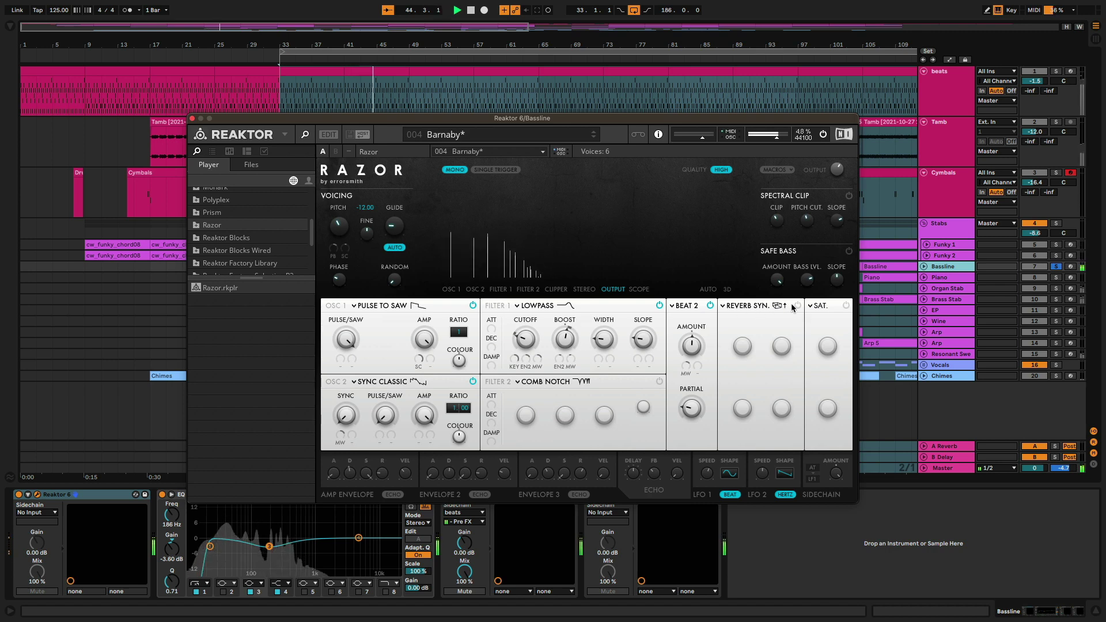
click(192, 118)
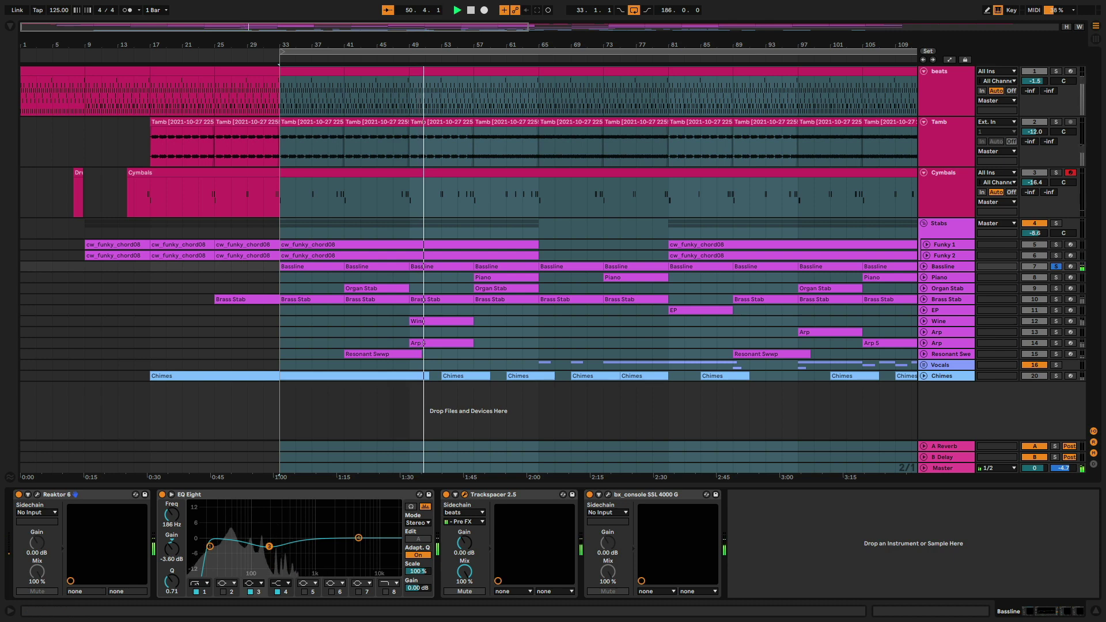
Step: View the Bassline track's Trackspacer 2.5 and bx_console SSL 4000 G plug-in windows while the bassline plays
click(465, 494)
drag(587, 333, 458, 121)
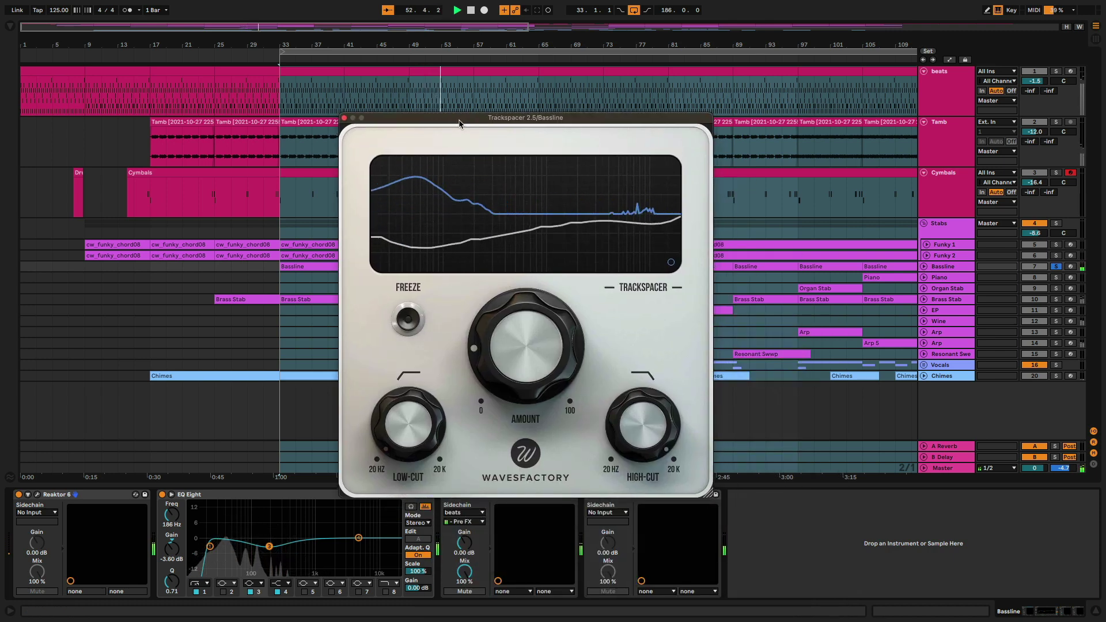
key(super+alt+p)
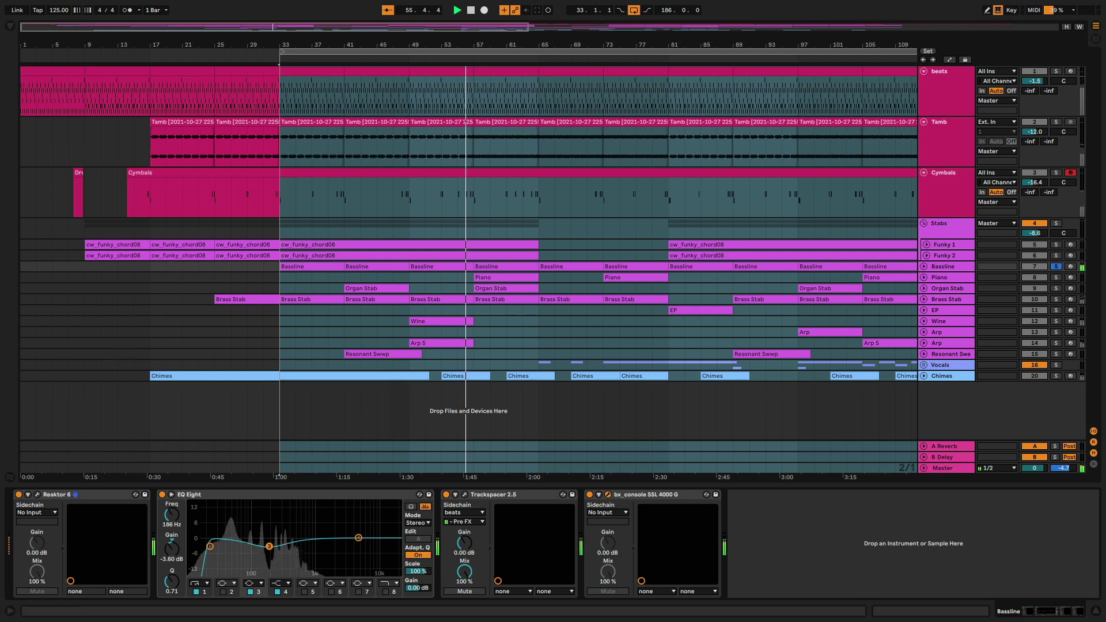
key(super+alt+p)
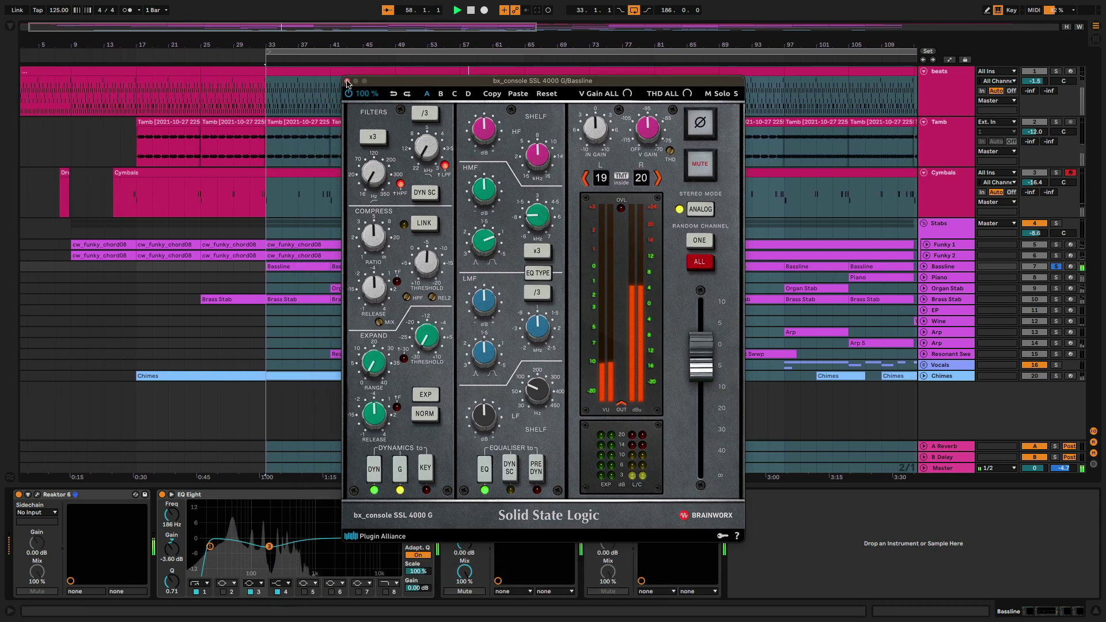
key(super+alt+p)
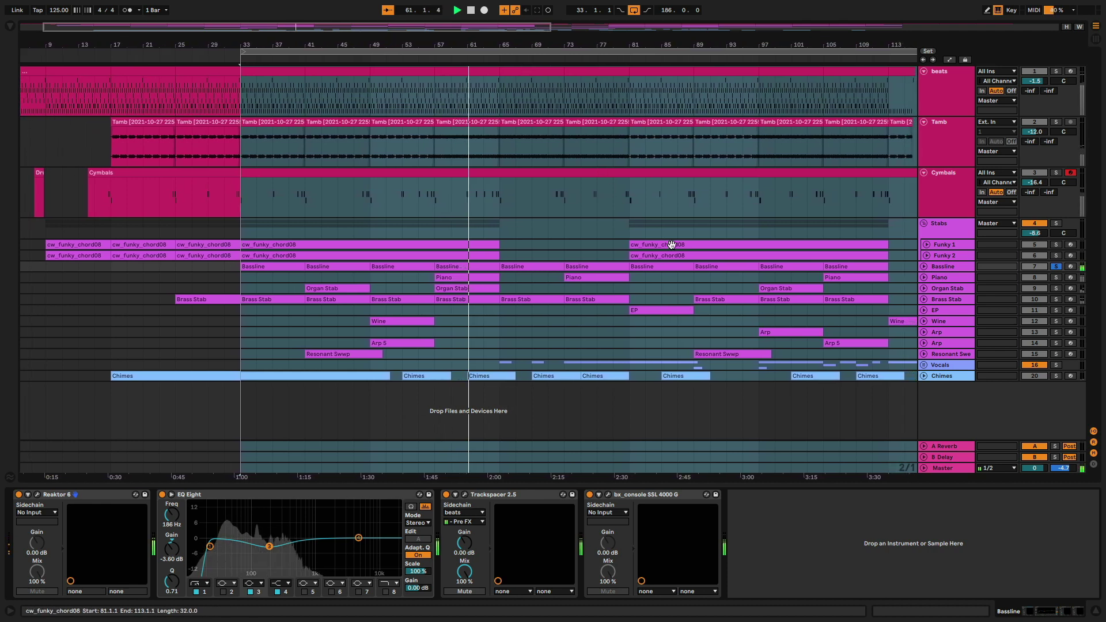
Step: Open the Bassline clip at bar 57 and play it soloed while examining its MIDI notes
key(space)
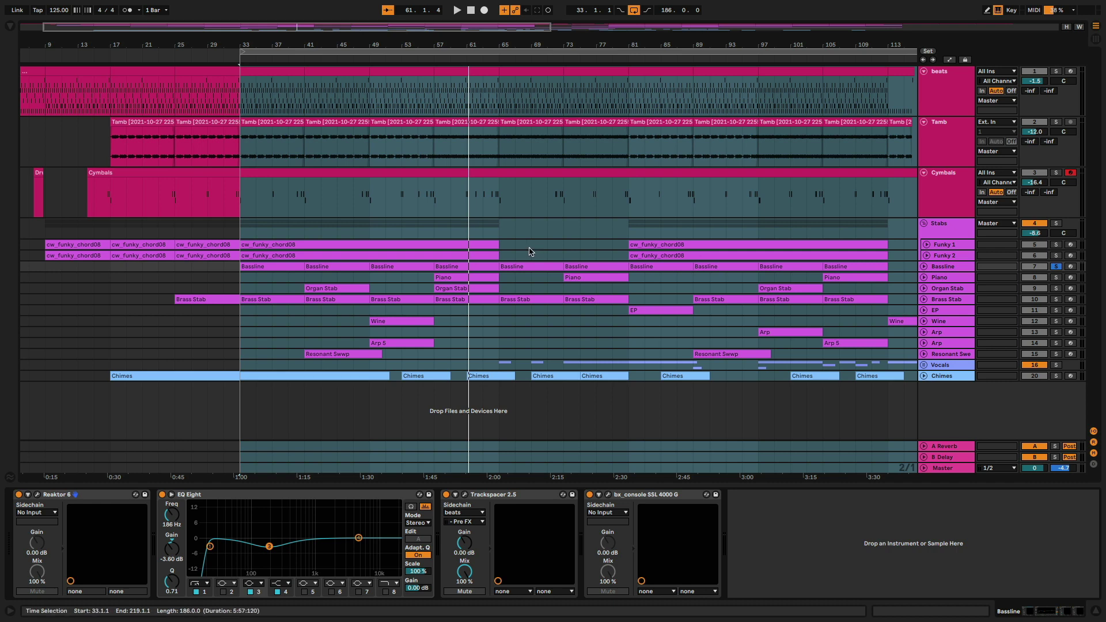
double_click(477, 267)
click(499, 483)
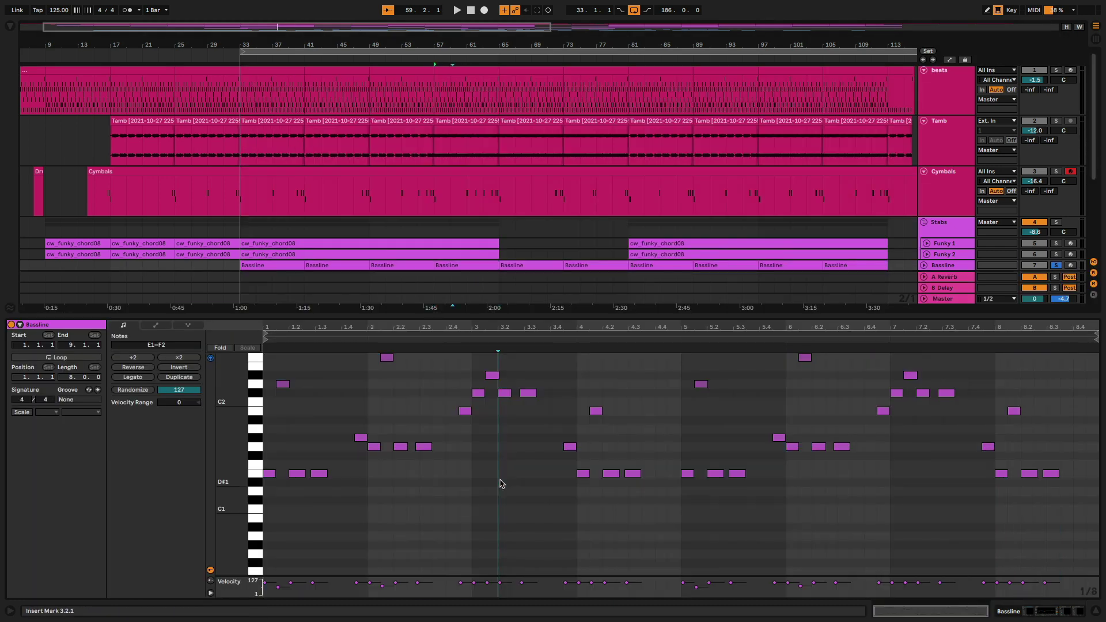
key(space)
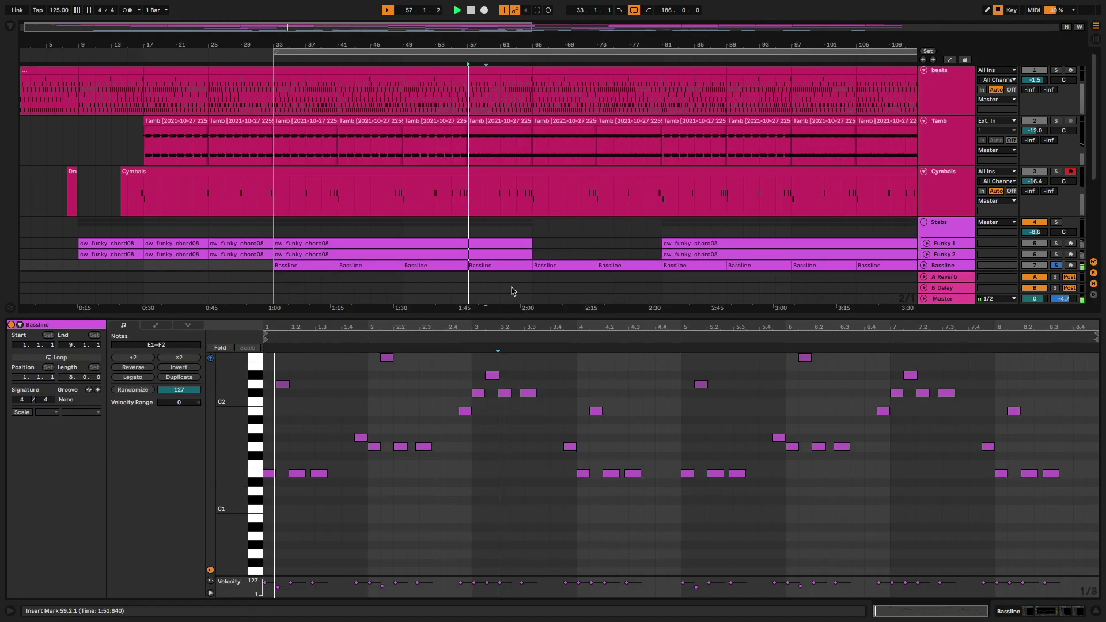
scroll(519, 422, up, 1)
scroll(520, 422, up, 2)
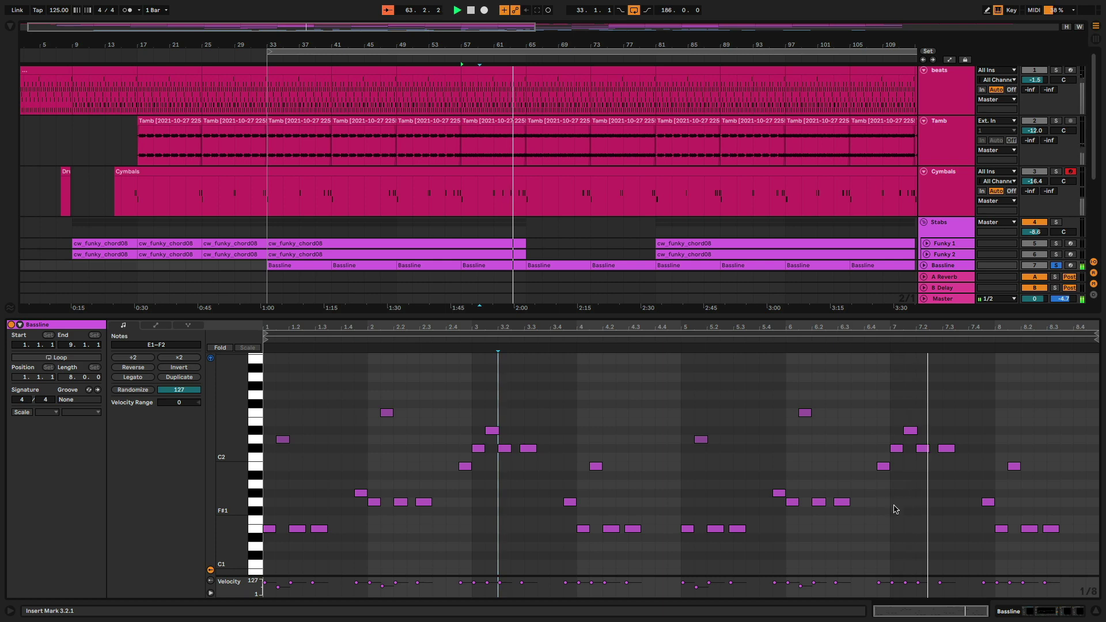
Step: Stop the bassline, solo the Brass Stab track instead and play it from bar 57
scroll(719, 195, down, 3)
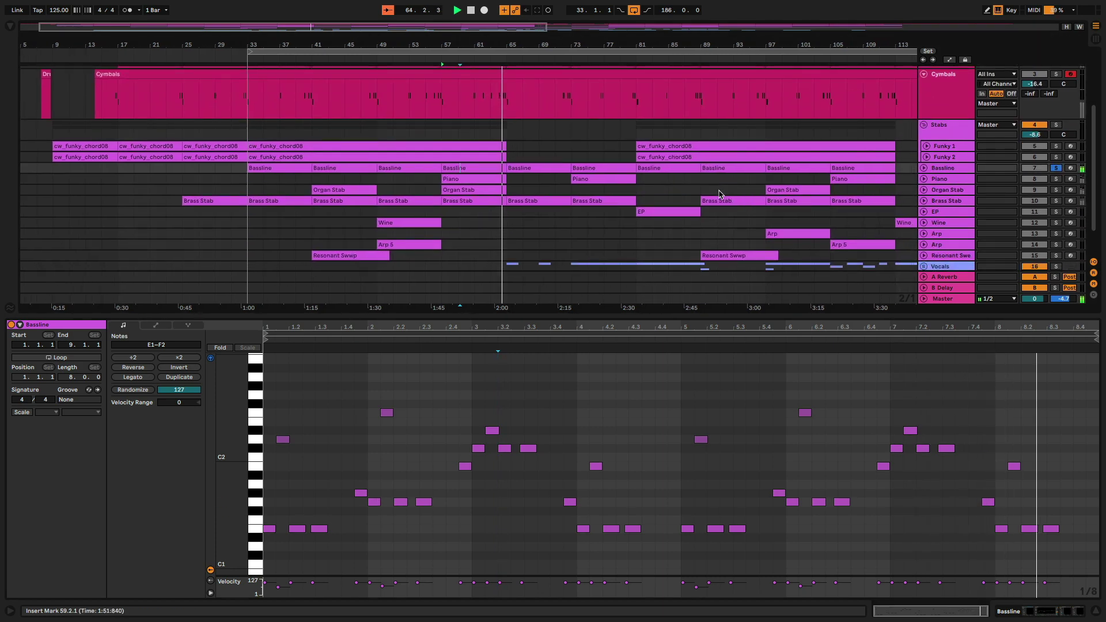
click(949, 183)
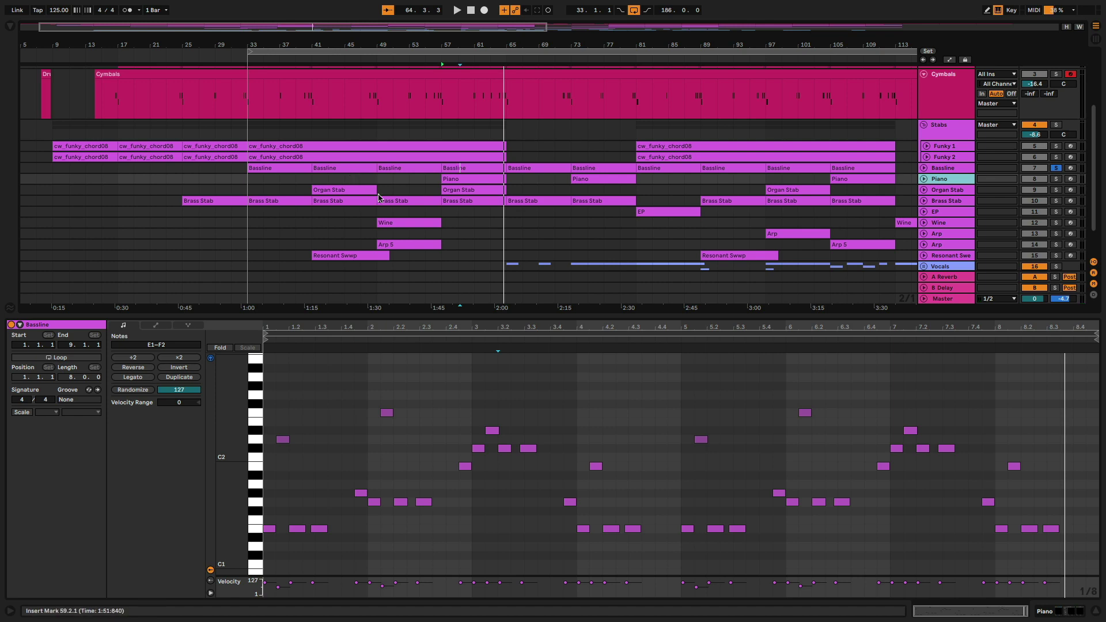
click(951, 202)
key(space)
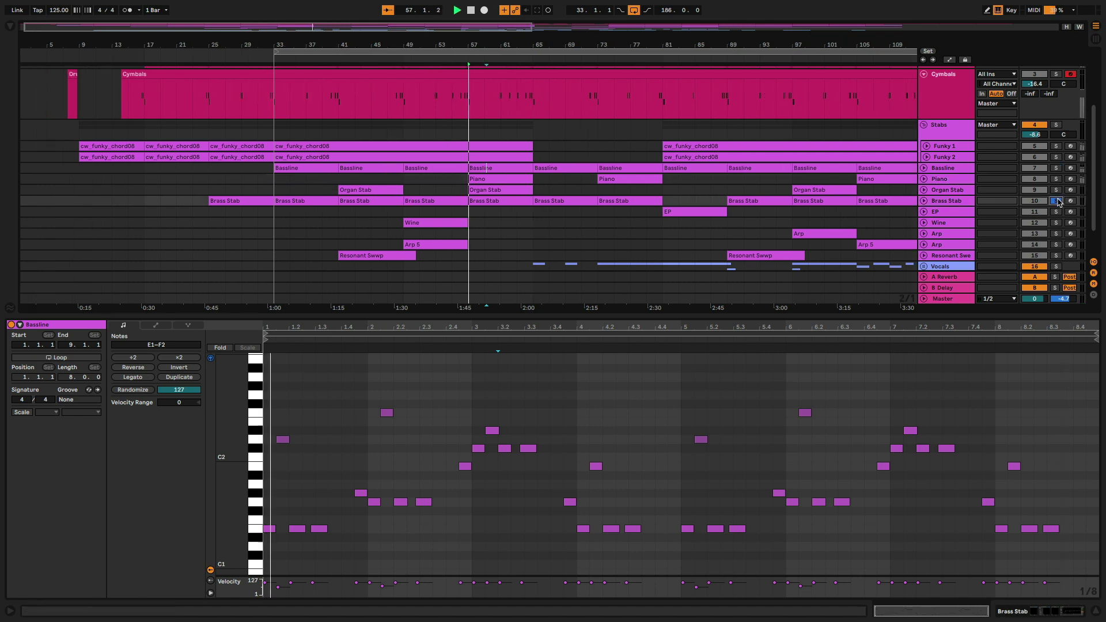
Step: Show the Brass Stab track's devices, view the TRITON synth window with the M12 Brass patch, and close it
key(shift+Tab)
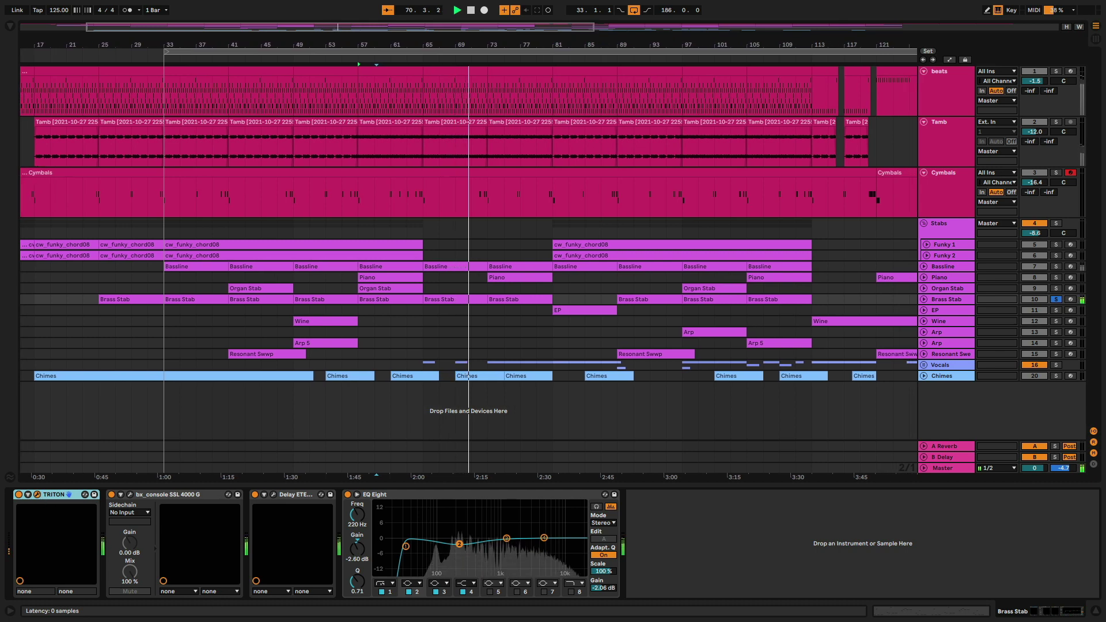
drag(518, 621, 417, 123)
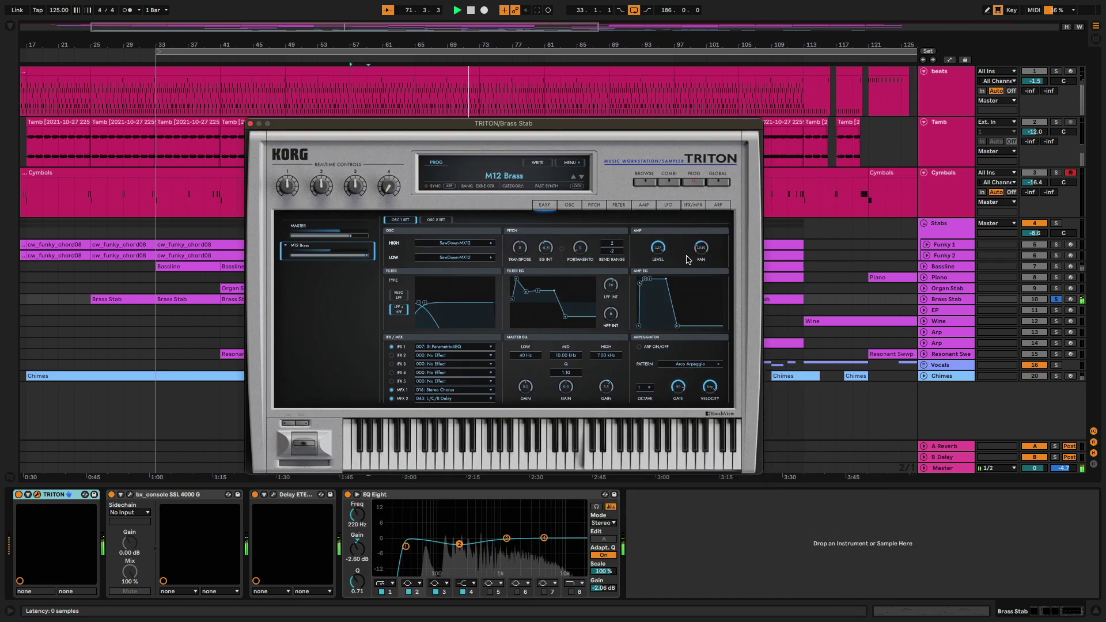
click(251, 124)
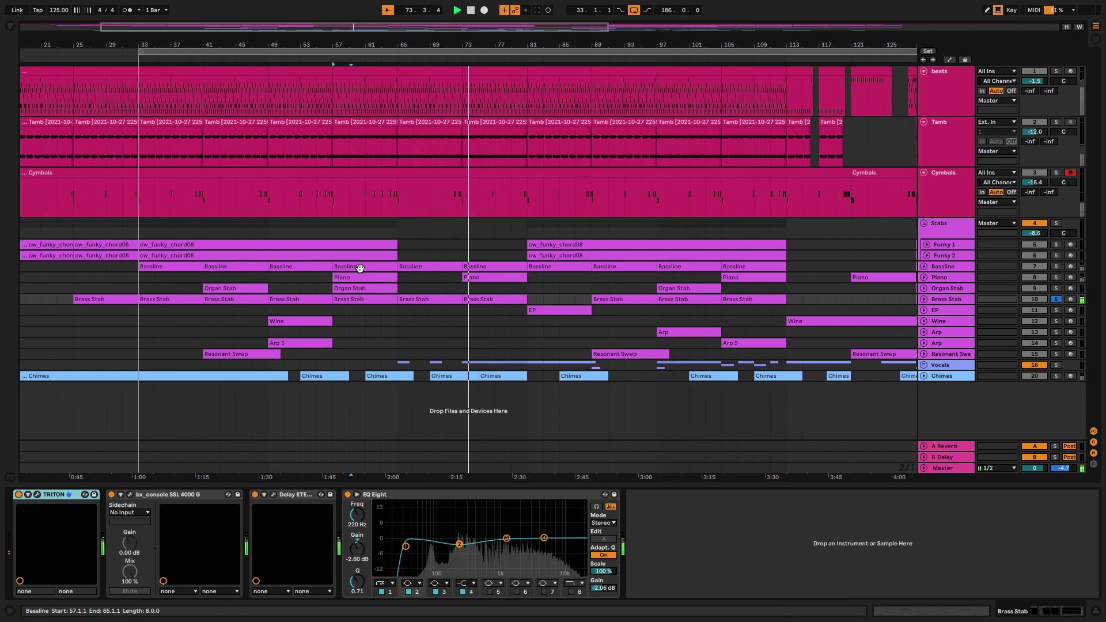
Step: View the Brass Stab track's Delay ETERNITY plug-in window, close it and stop playback
click(276, 495)
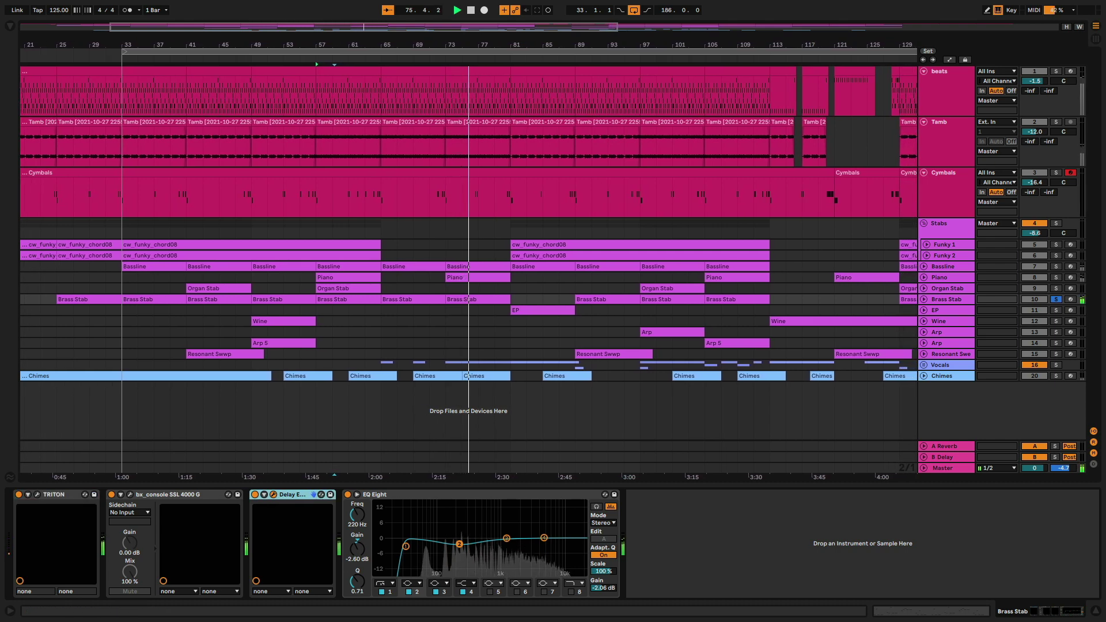
click(273, 494)
drag(525, 485, 457, 151)
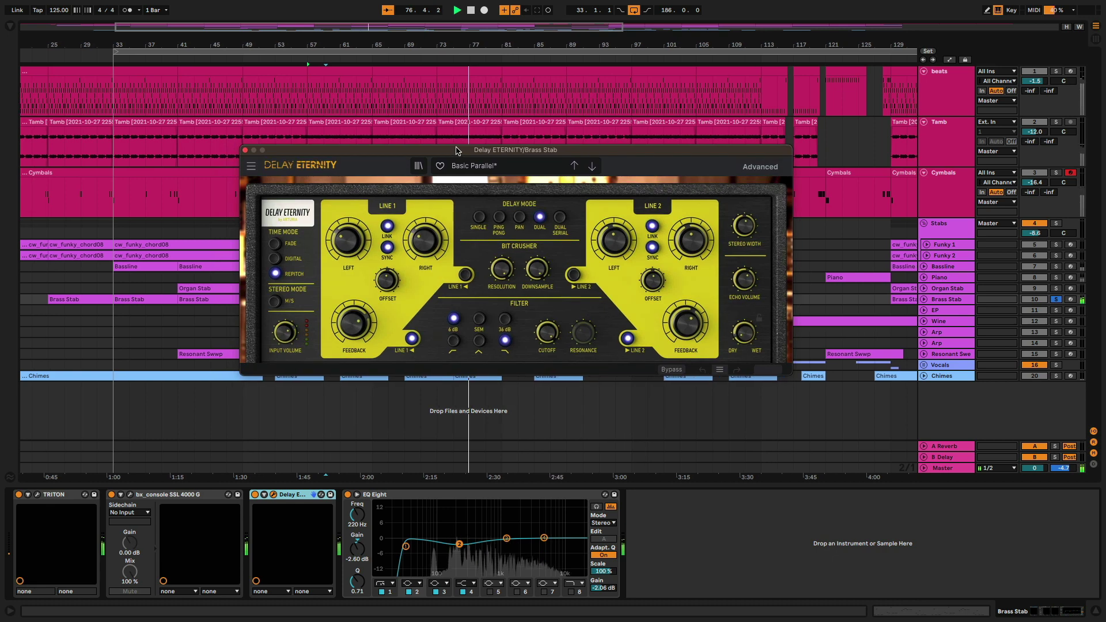
key(super+alt+p)
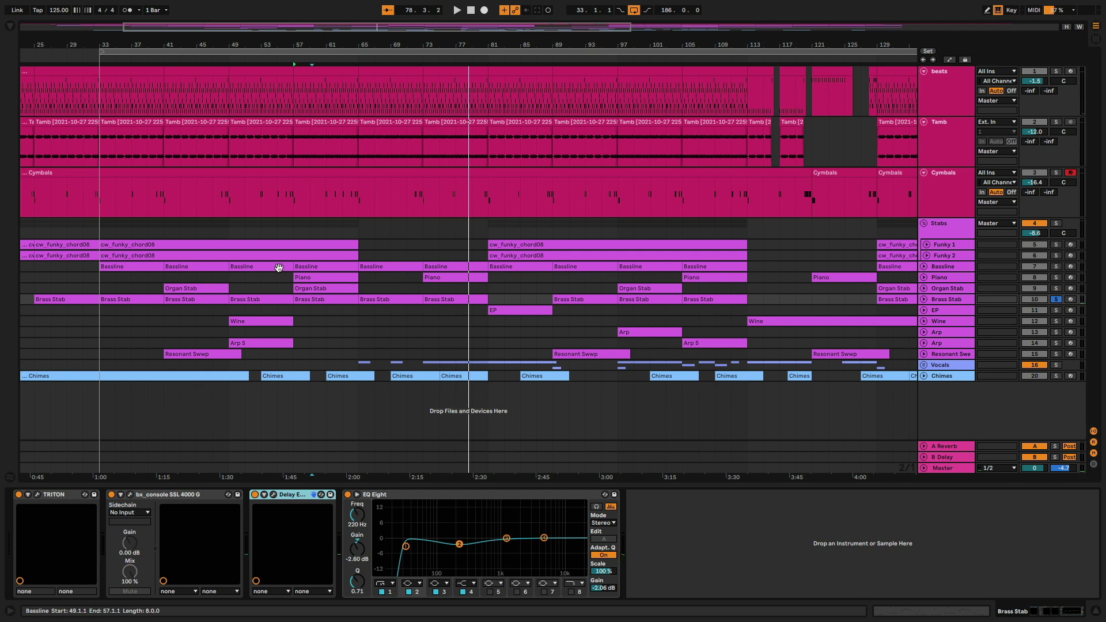
Step: Open the Brass Stab clip at bar 73 and examine its chord notes
double_click(309, 302)
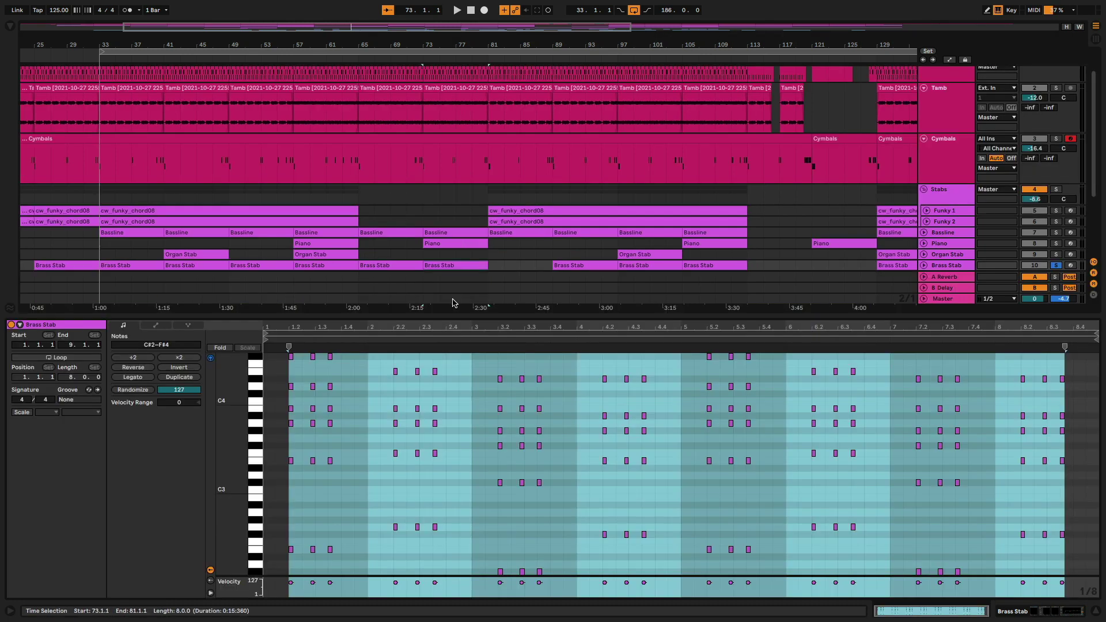
click(472, 458)
scroll(466, 456, up, 4)
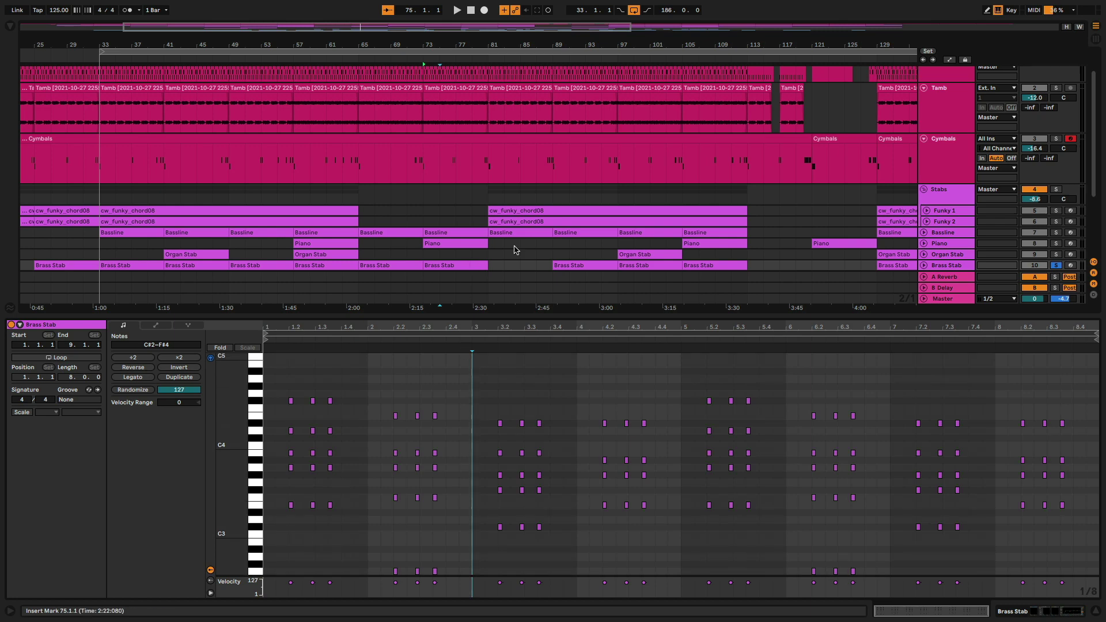
Step: Solo the Piano track instead of Brass Stab, play it from bar 57 and unfold the track
scroll(547, 249, down, 3)
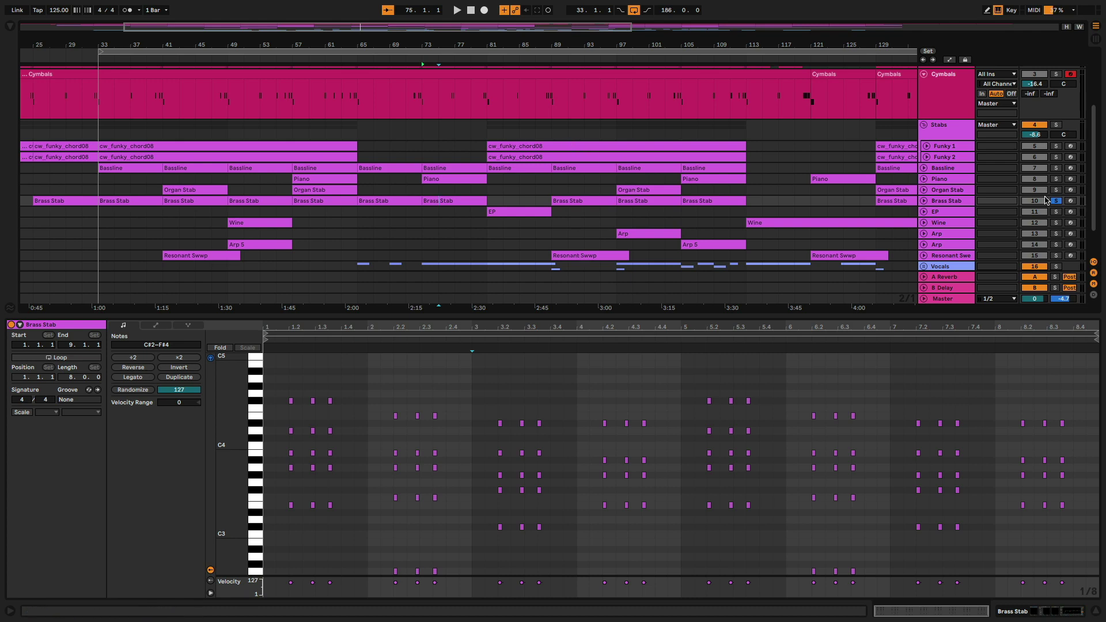
click(289, 59)
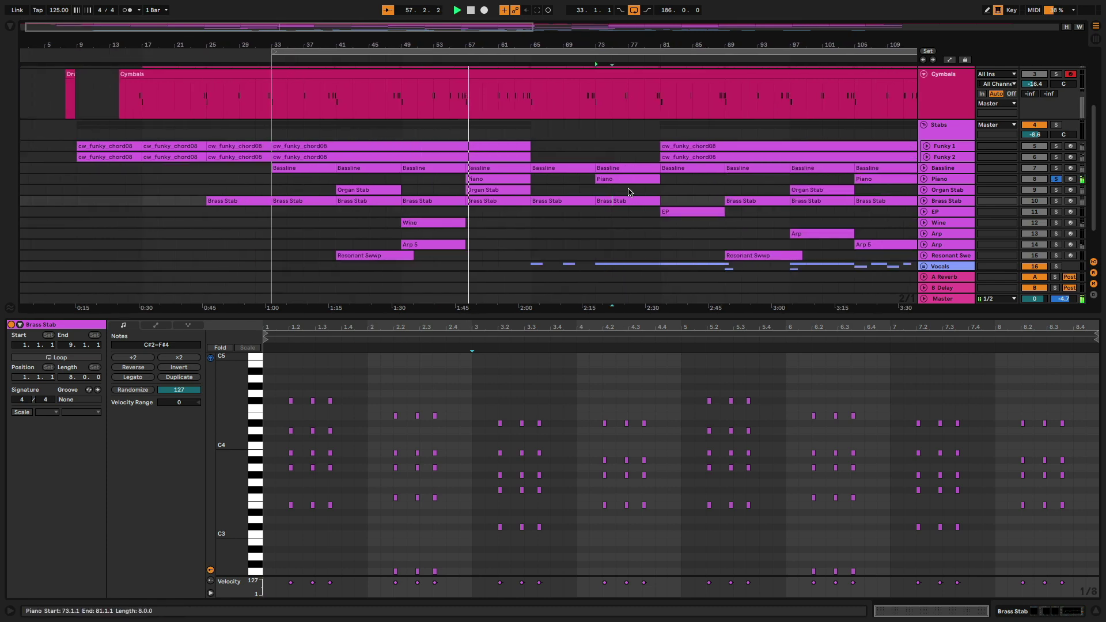
click(953, 182)
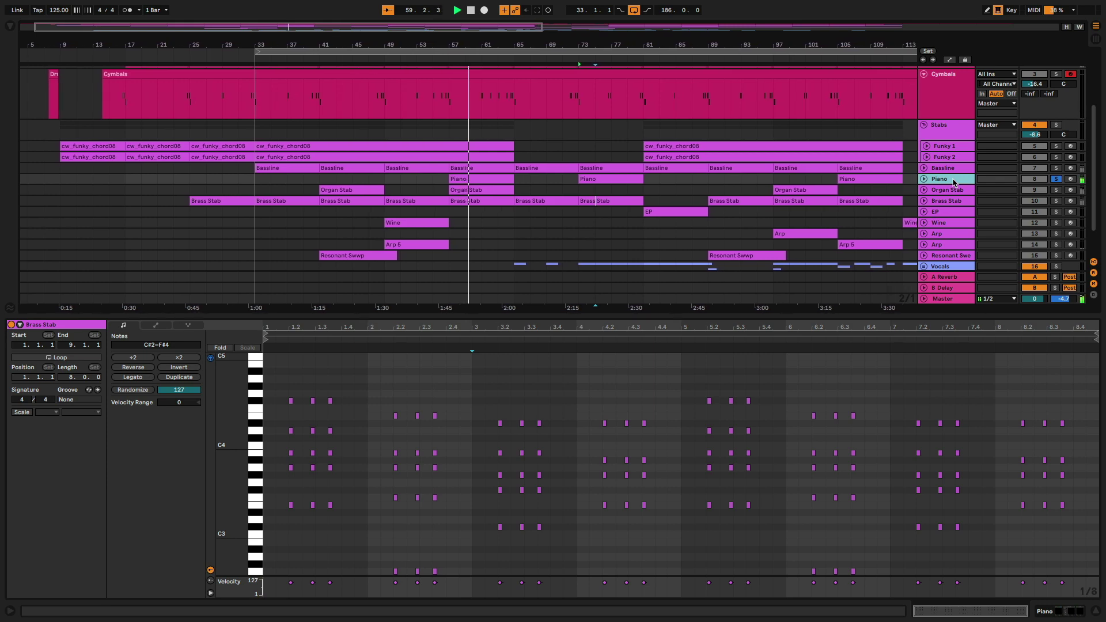
click(923, 181)
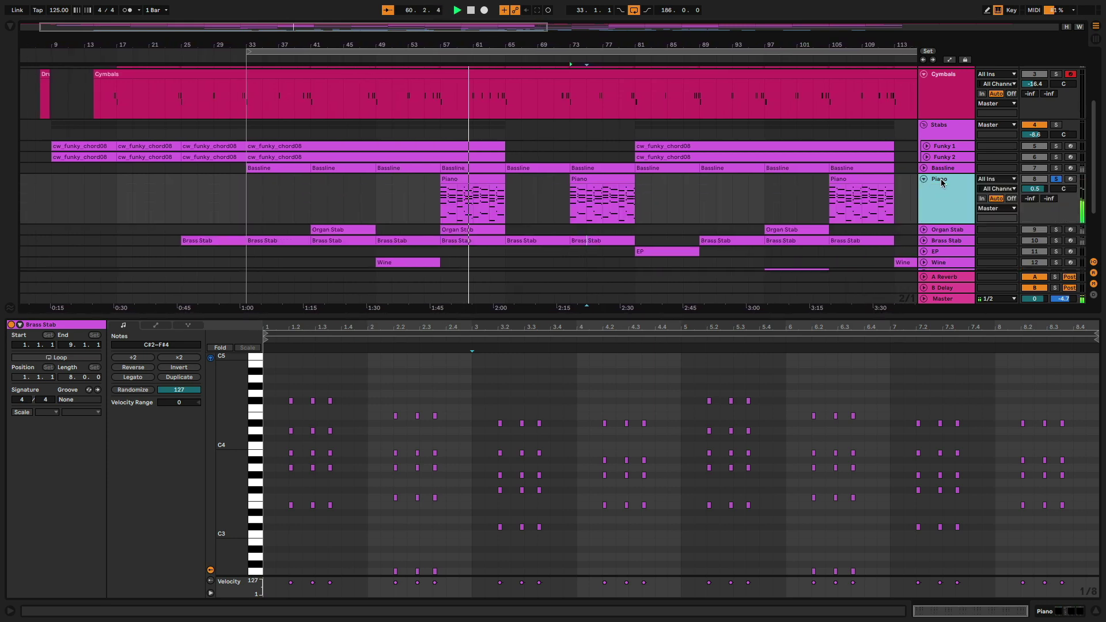
Step: Show the Piano track's devices, view the Piano V2 American Init preset, close its window and stop playback
key(shift+Tab)
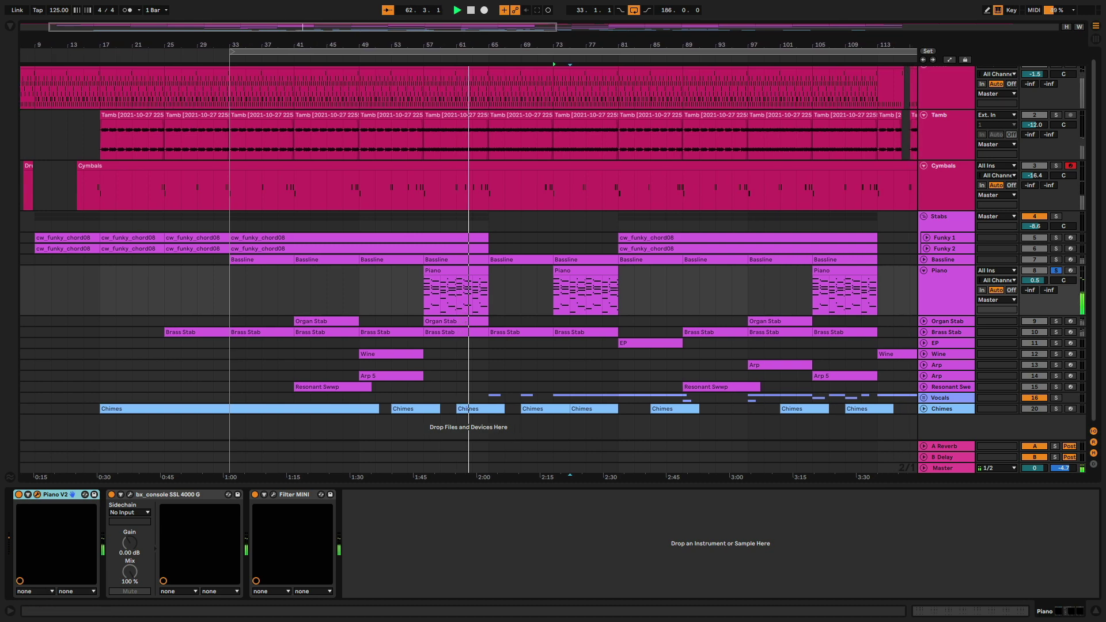
click(37, 494)
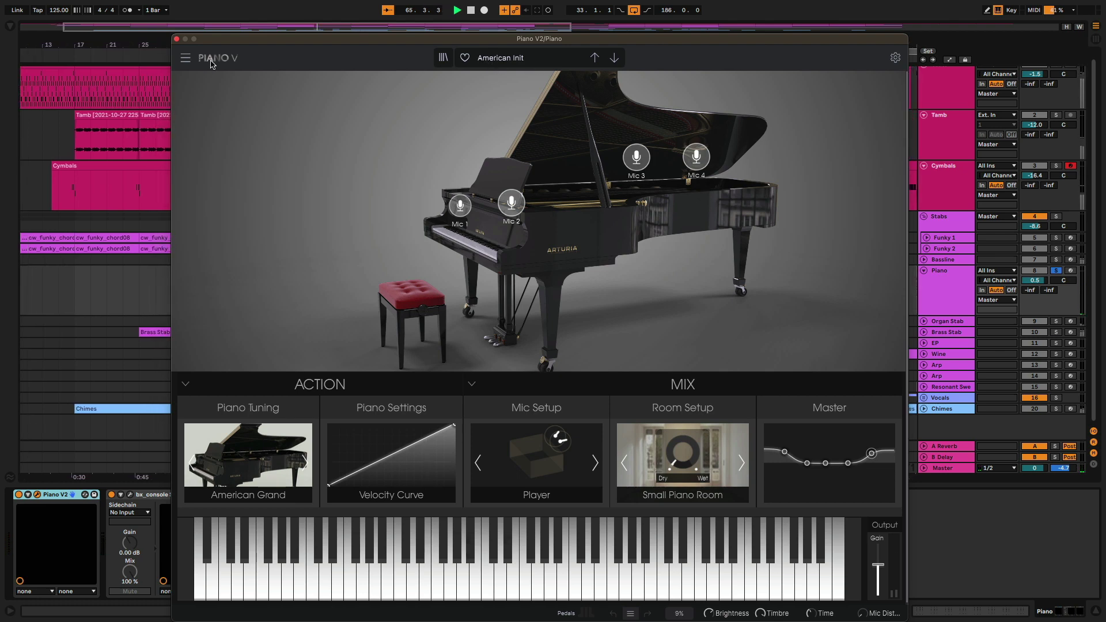
click(177, 39)
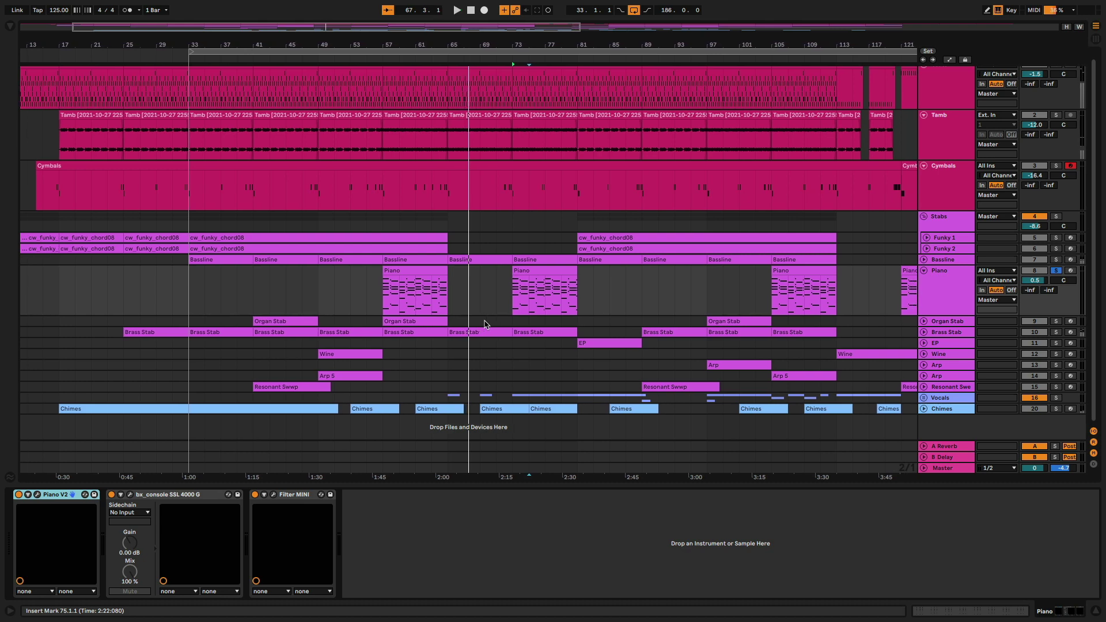
Step: Solo the Organ Stab track instead of Piano, unfold it, and play it from bar 57 with its devices shown
click(1057, 272)
click(1055, 323)
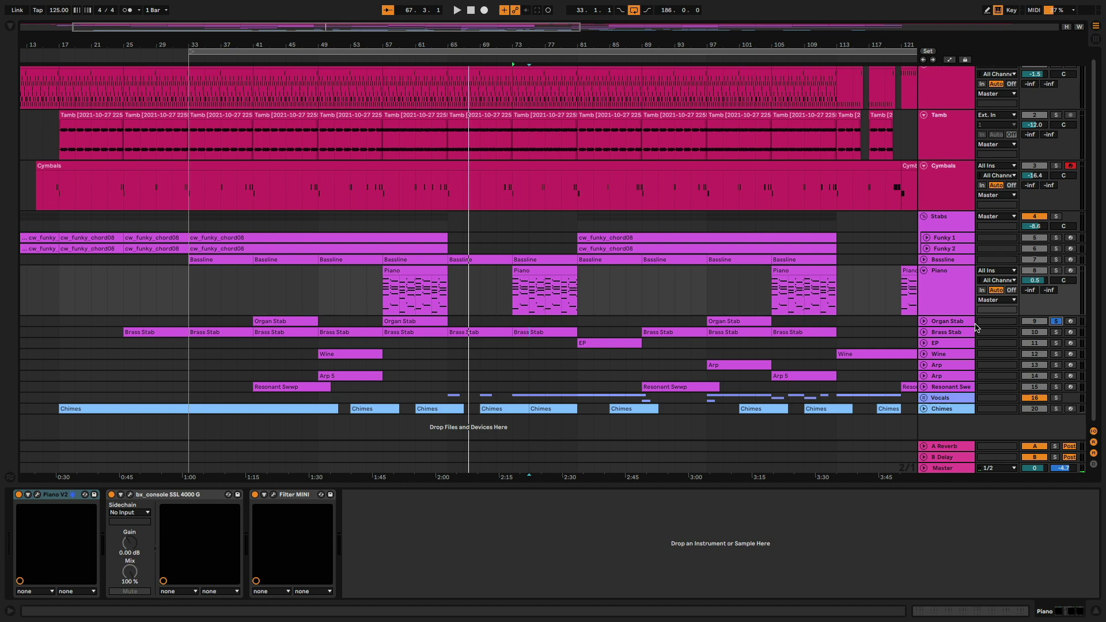
click(924, 321)
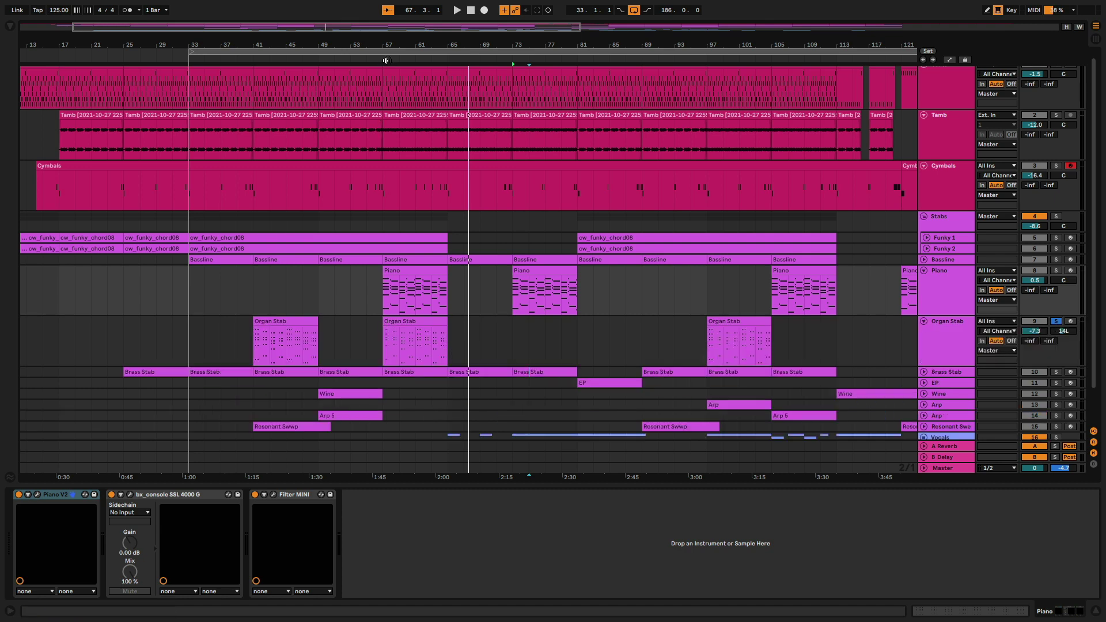
click(385, 61)
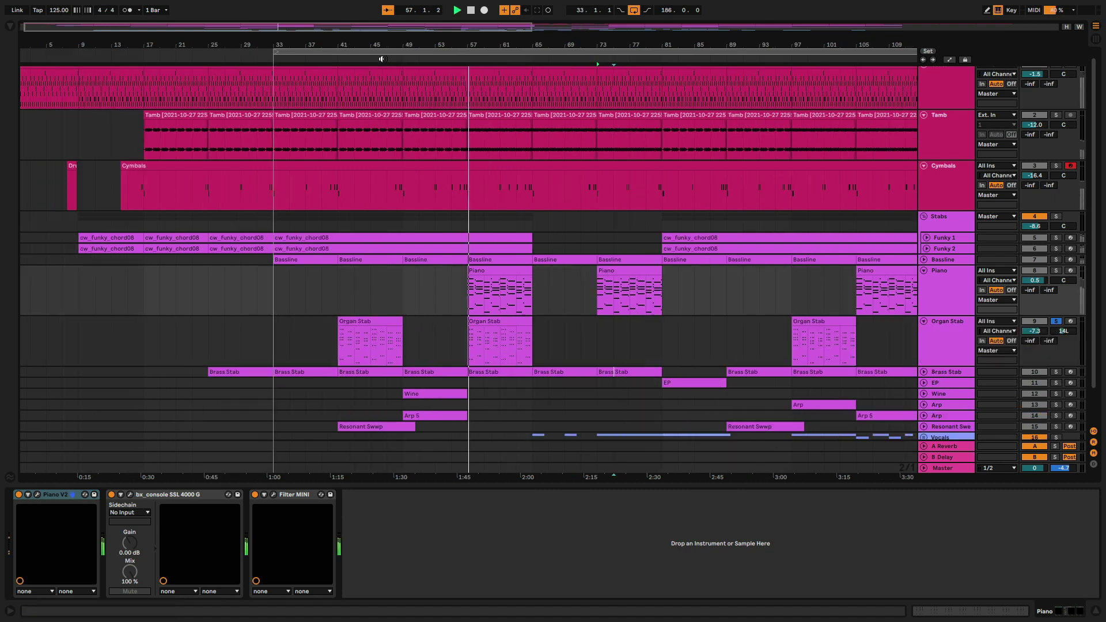
click(962, 336)
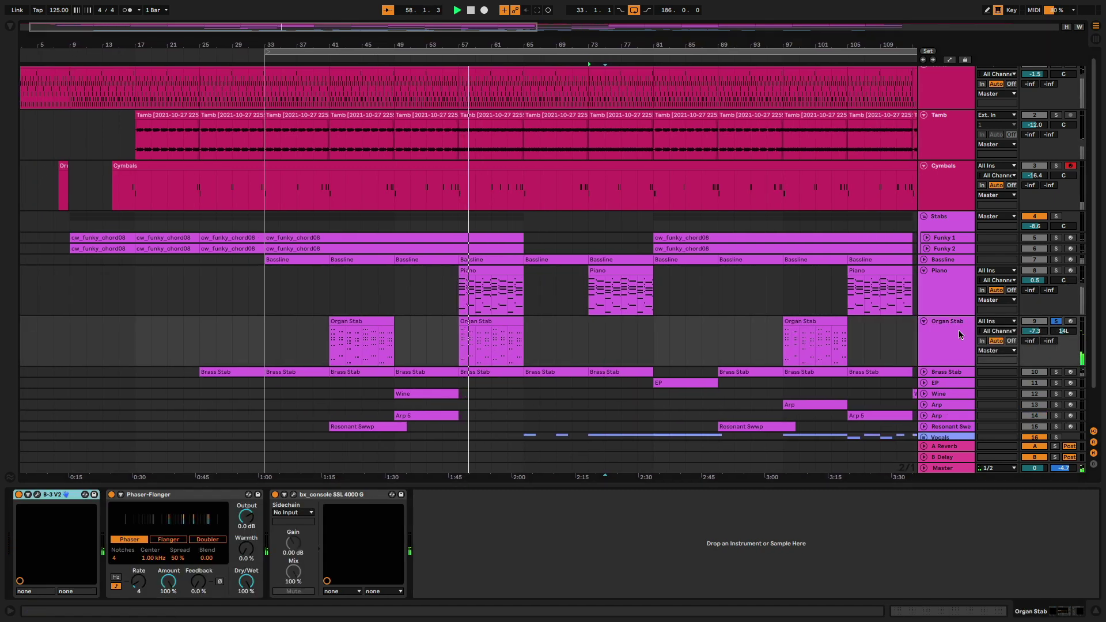
Step: View the Organ Stab's B-3 V2 window with the Choral Organ preset, close it and stop playback
click(38, 494)
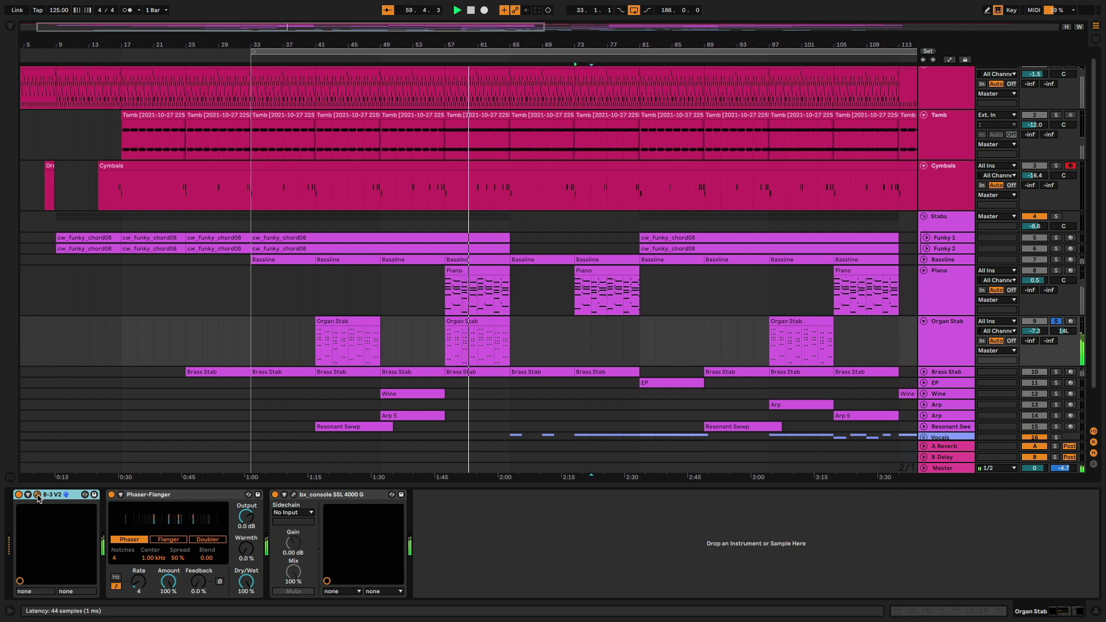
drag(690, 599, 621, 67)
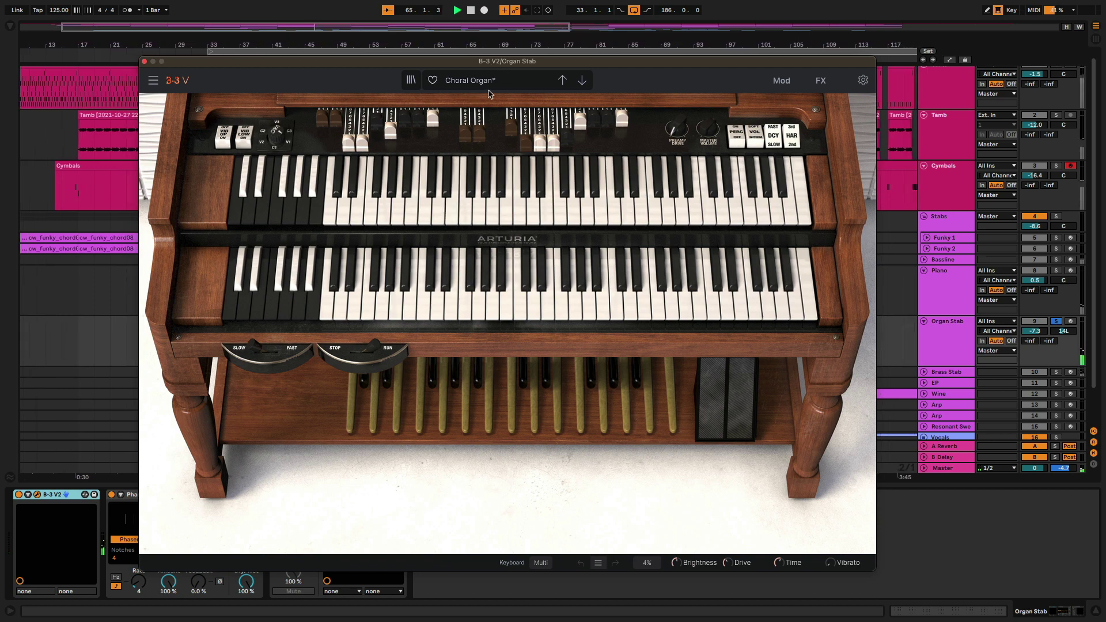
click(144, 61)
key(space)
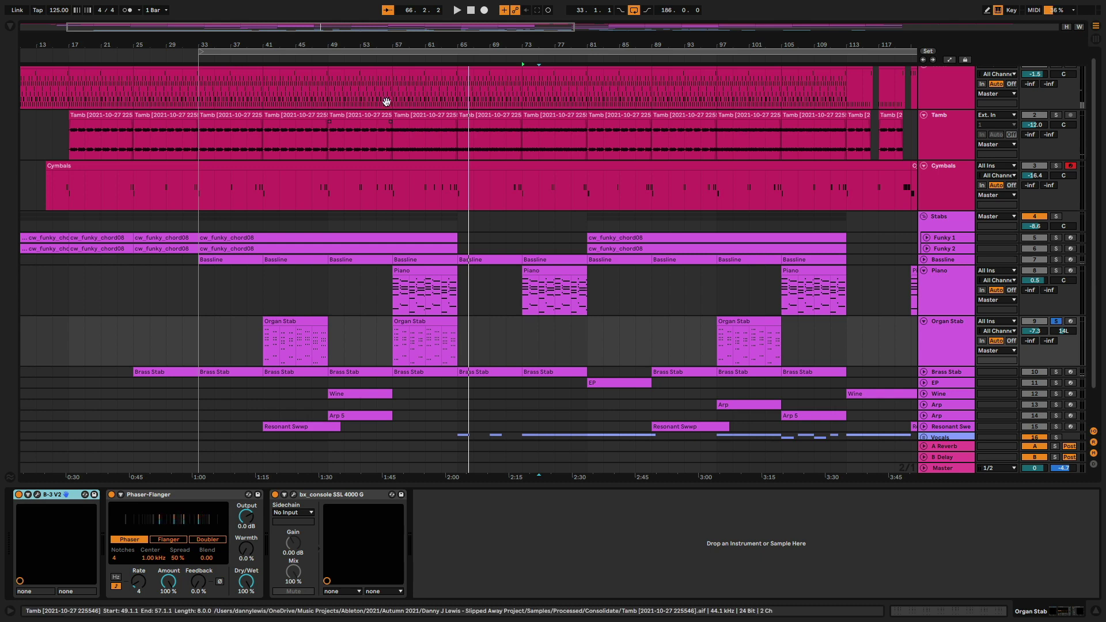
Step: Play the Organ Stab from bar 57 while examining its Phaser-Flanger, and end its solo
click(388, 63)
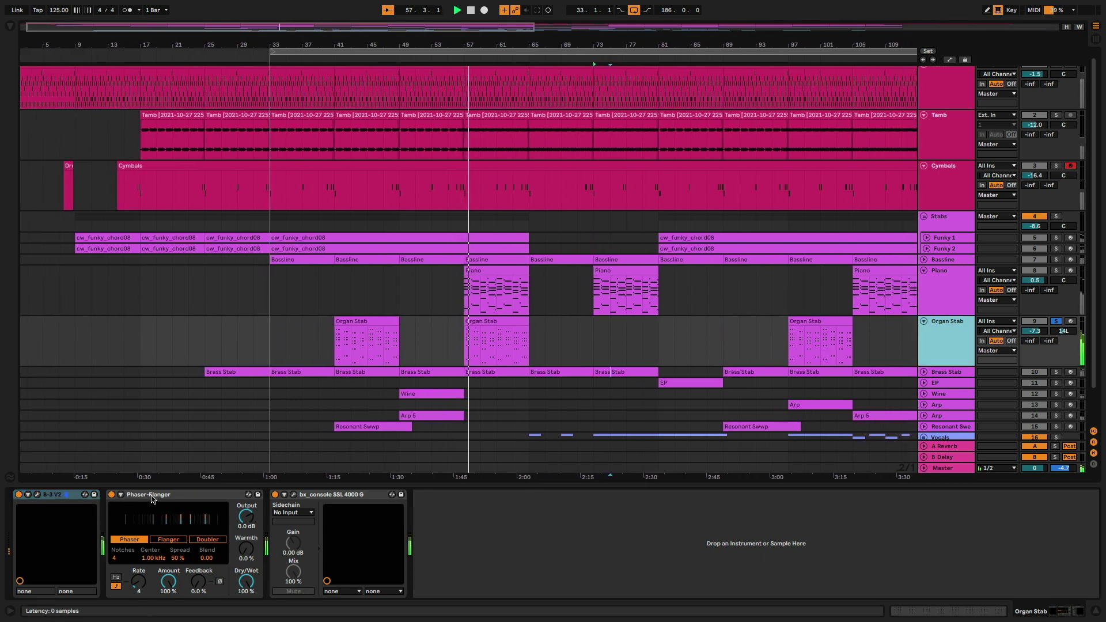
click(169, 498)
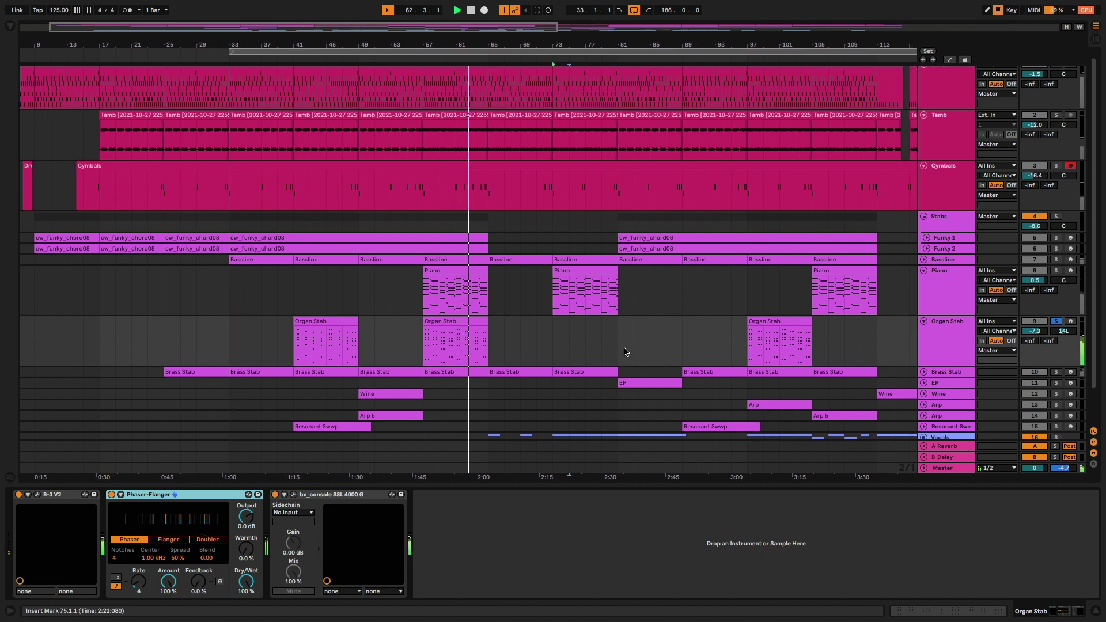
click(1058, 322)
Step: Solo the Wine track, move the loop start to bar 49, and play from there while examining its Operator device chain
scroll(660, 314, down, 2)
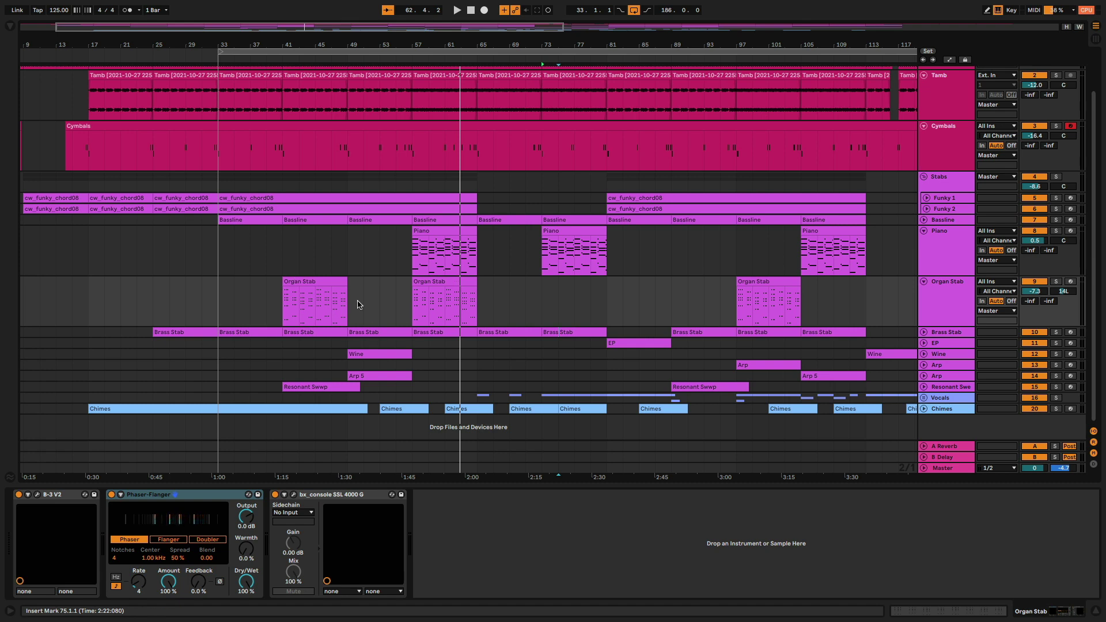
click(942, 344)
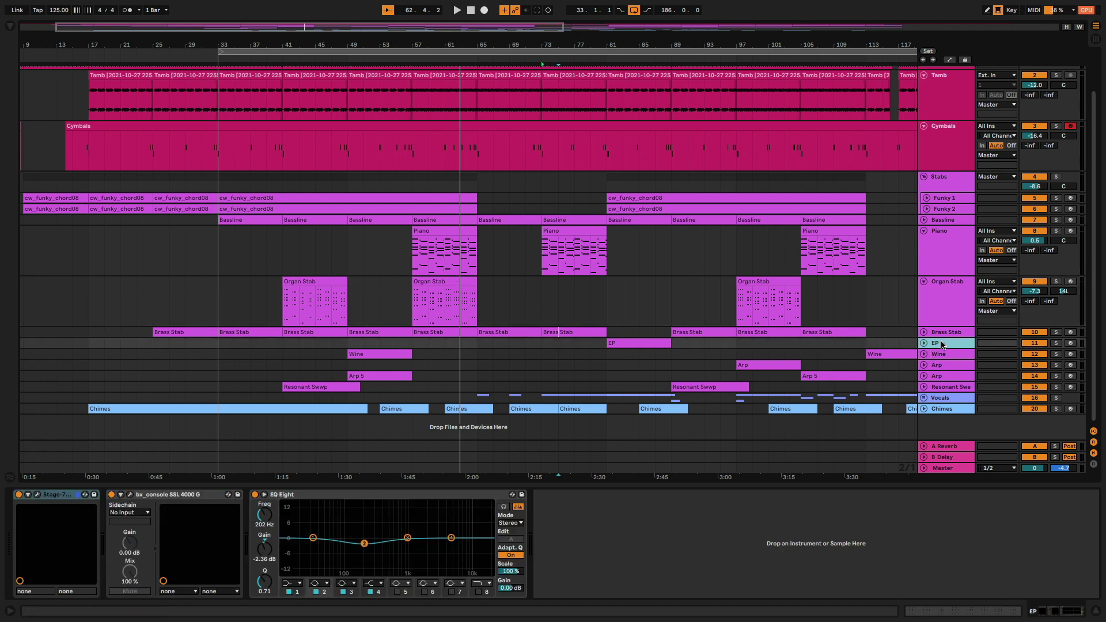
click(945, 355)
click(1056, 354)
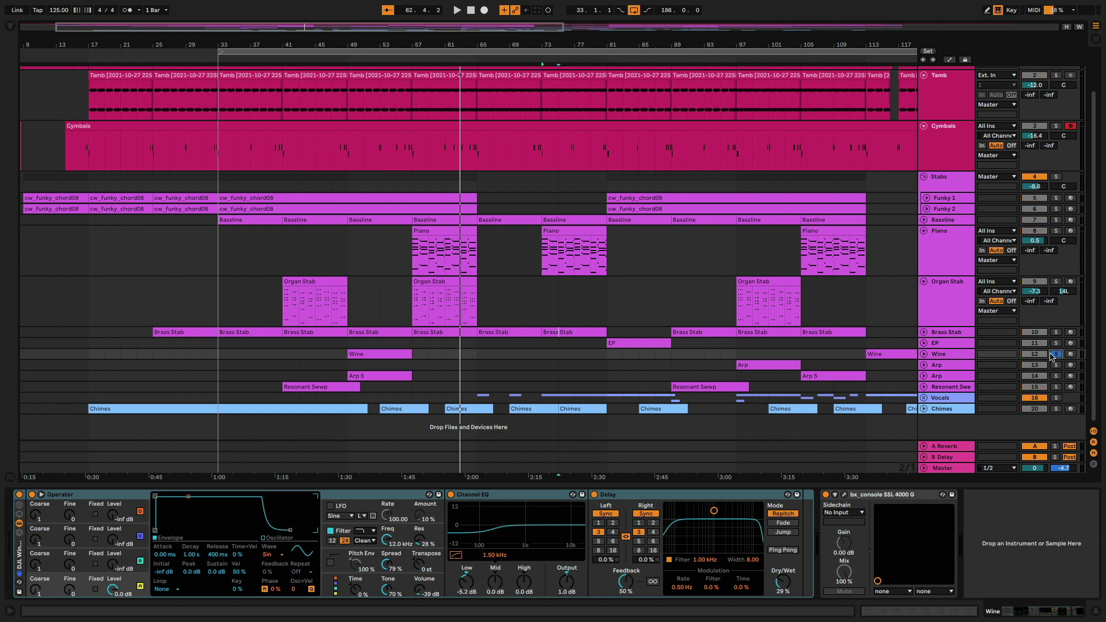
click(347, 55)
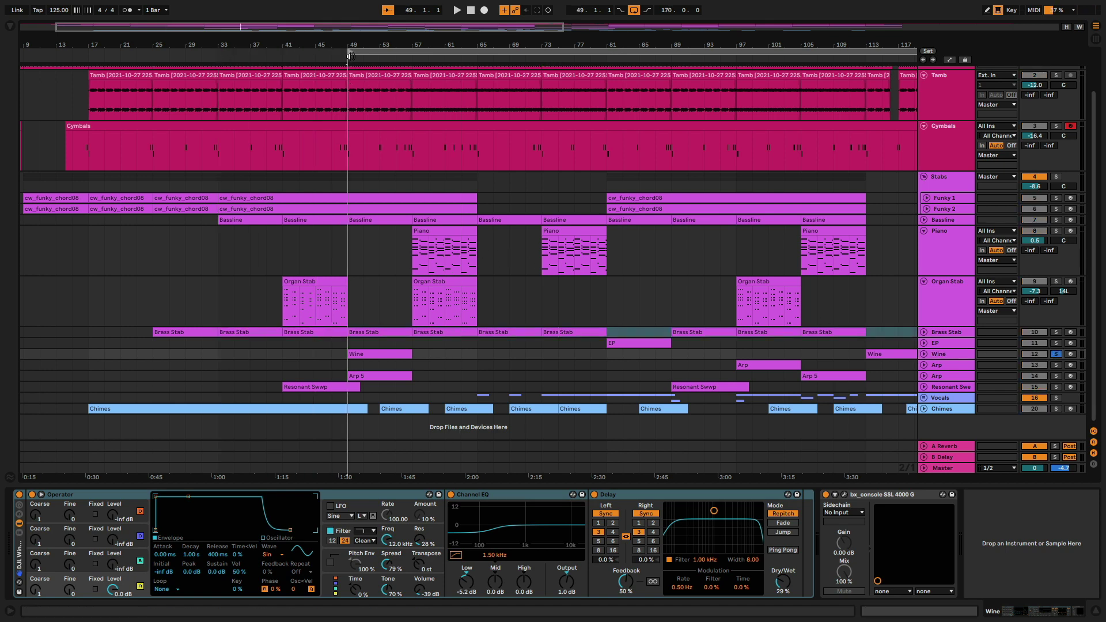
key(space)
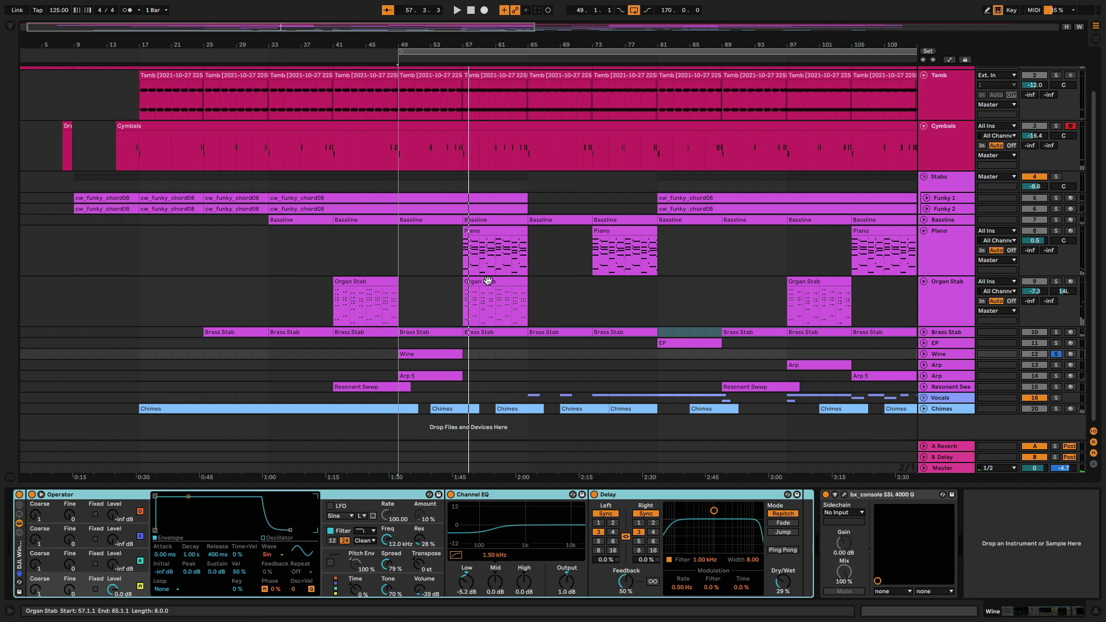
Step: Open the Wine clip at bar 49 and examine its sustained chord notes
double_click(419, 354)
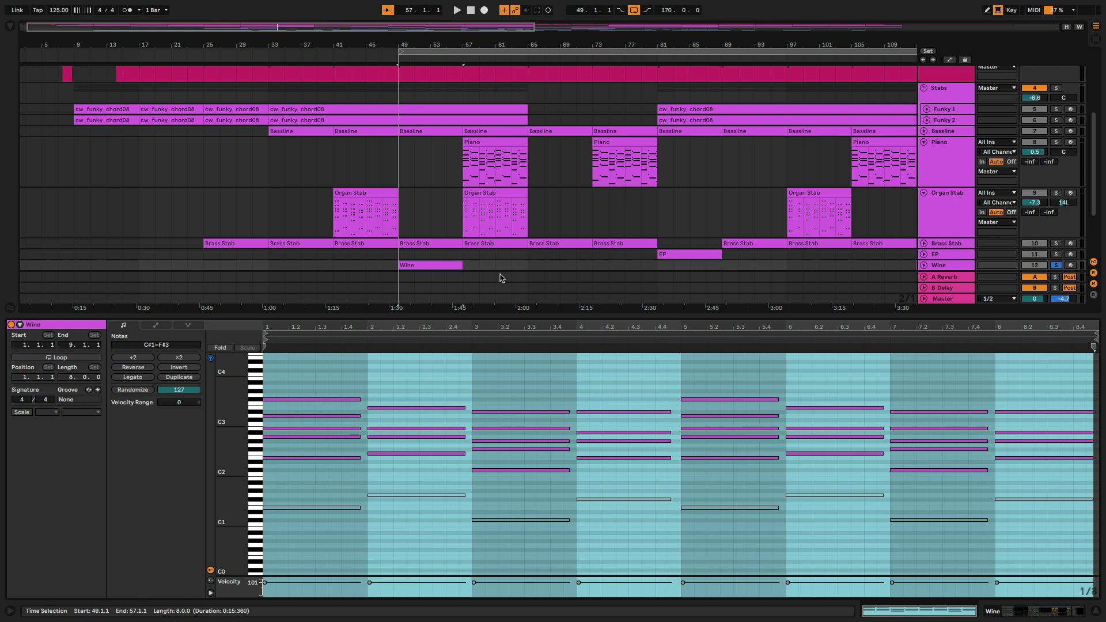
scroll(493, 212, down, 3)
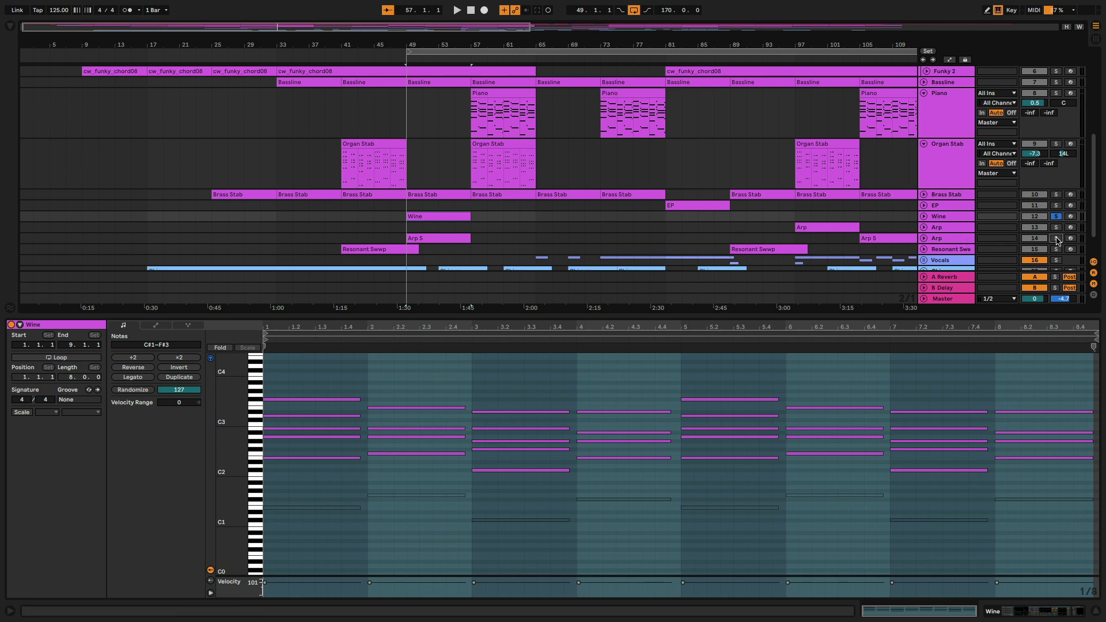
Step: Play the soloed Arp track containing Arp 5 from bar 49, and open that clip to examine its notes
key(space)
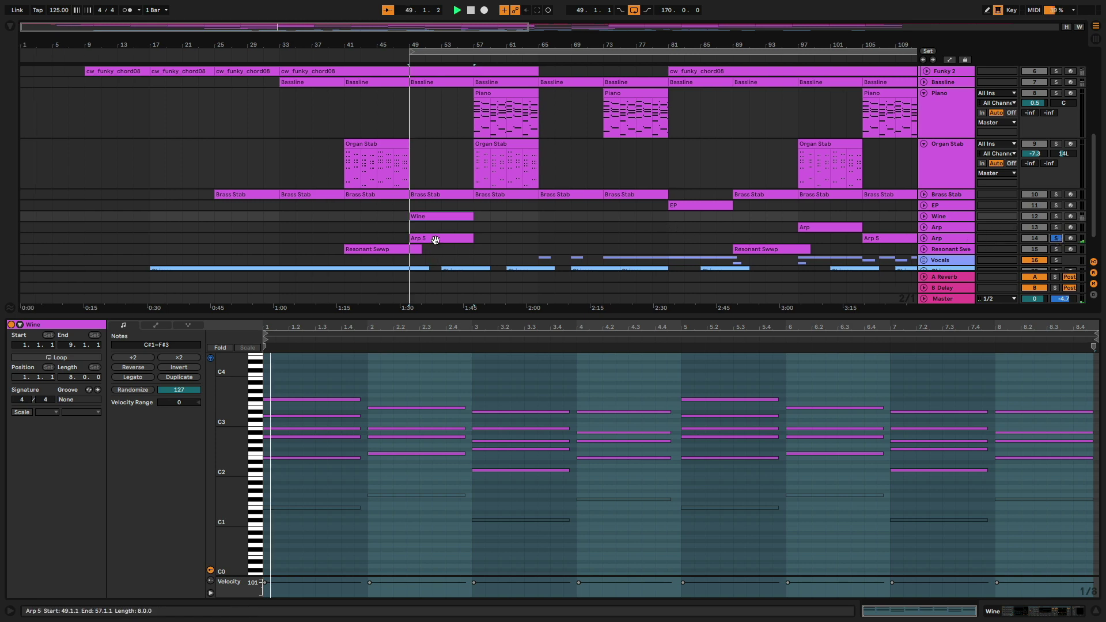
click(434, 239)
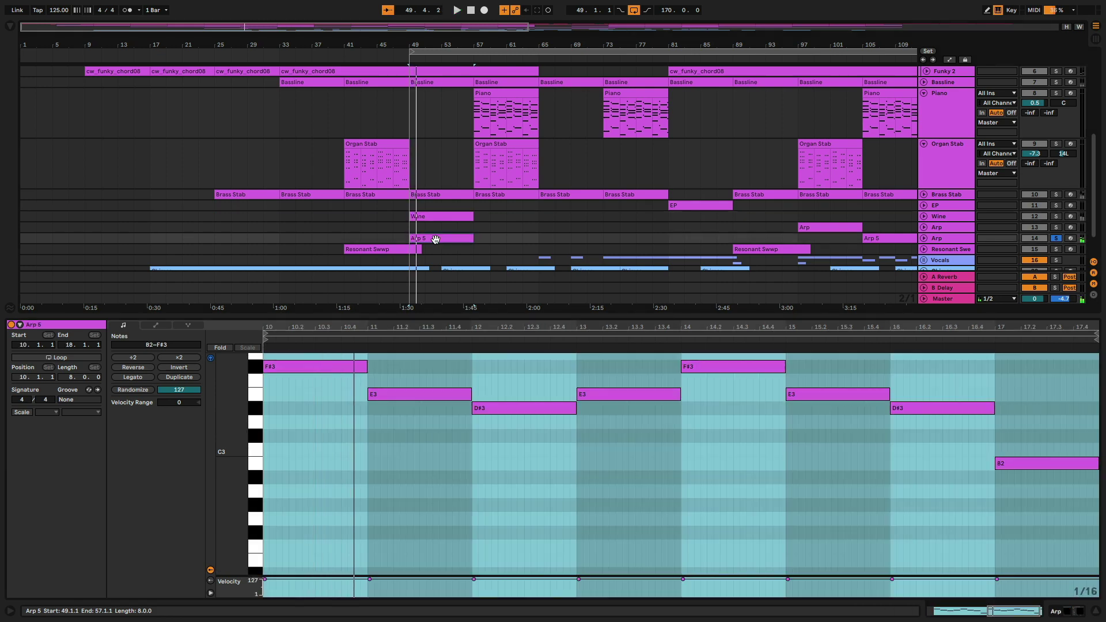
key(minus)
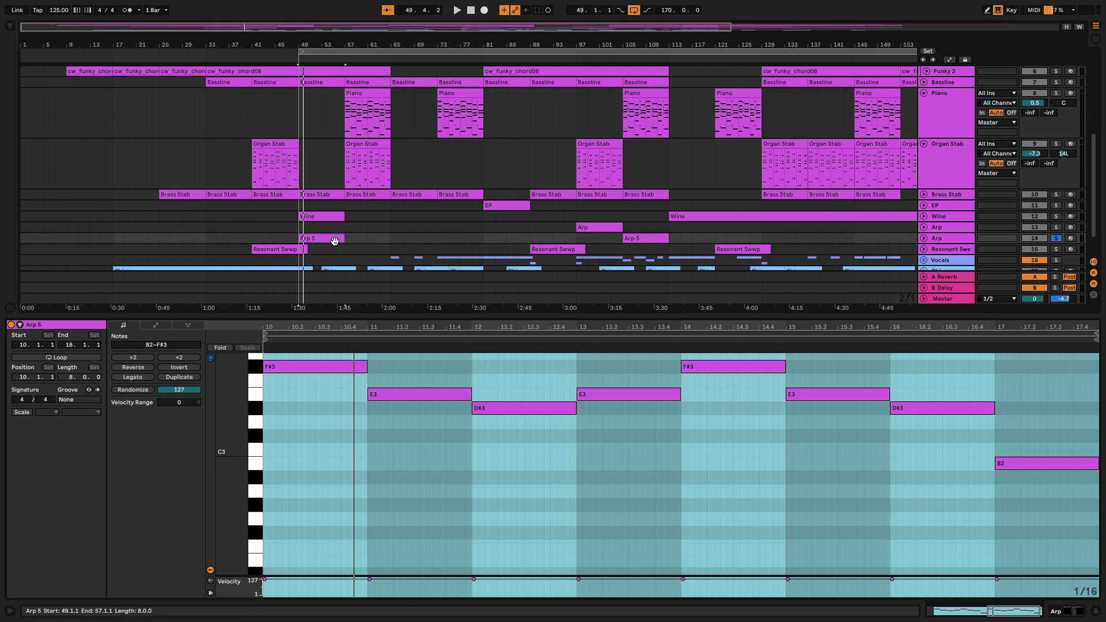
Step: Show the Arp track's SQ80 V device chain and play the soloed part from bar 49
click(949, 240)
key(space)
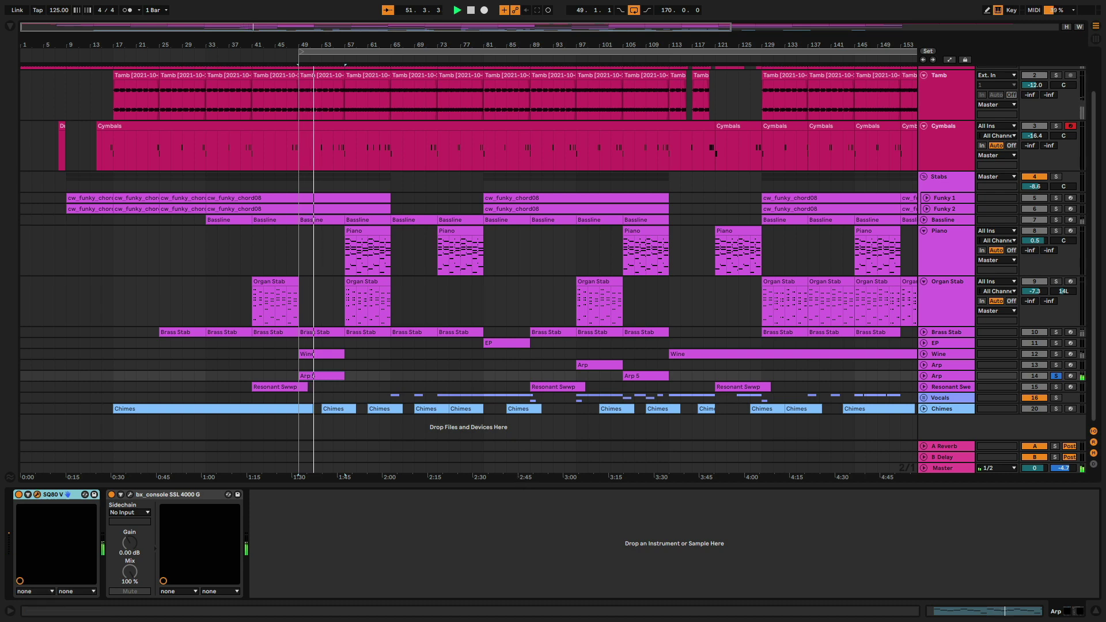
Step: Examine the Fading Memory patch in the Arp track's SQ80 V synth, then close the plug-in window
drag(369, 621, 380, 110)
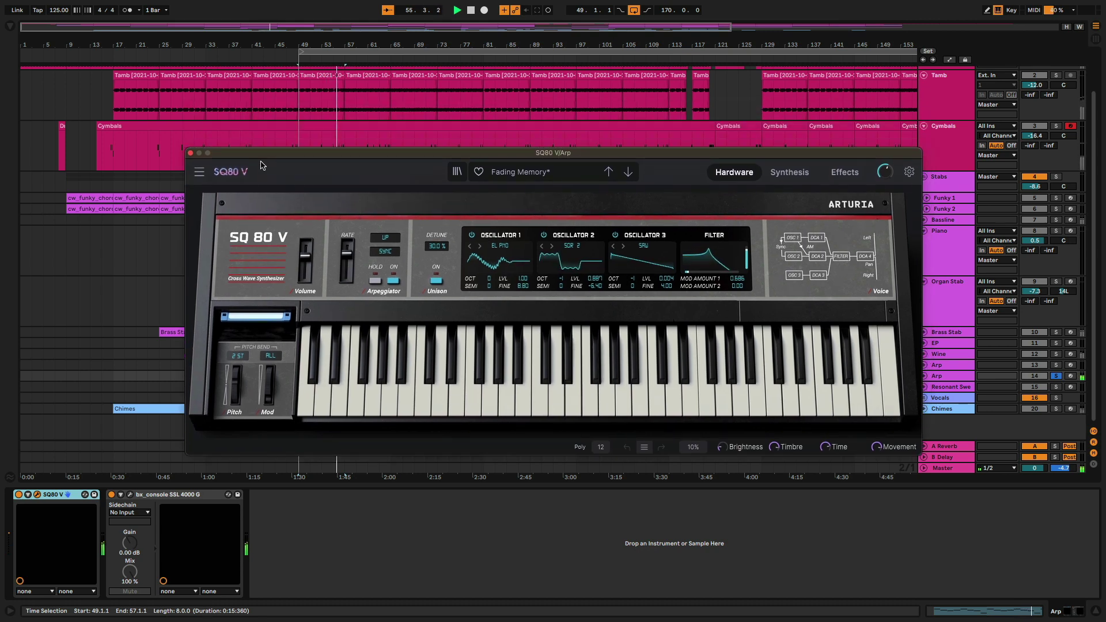
drag(266, 107, 261, 153)
click(190, 152)
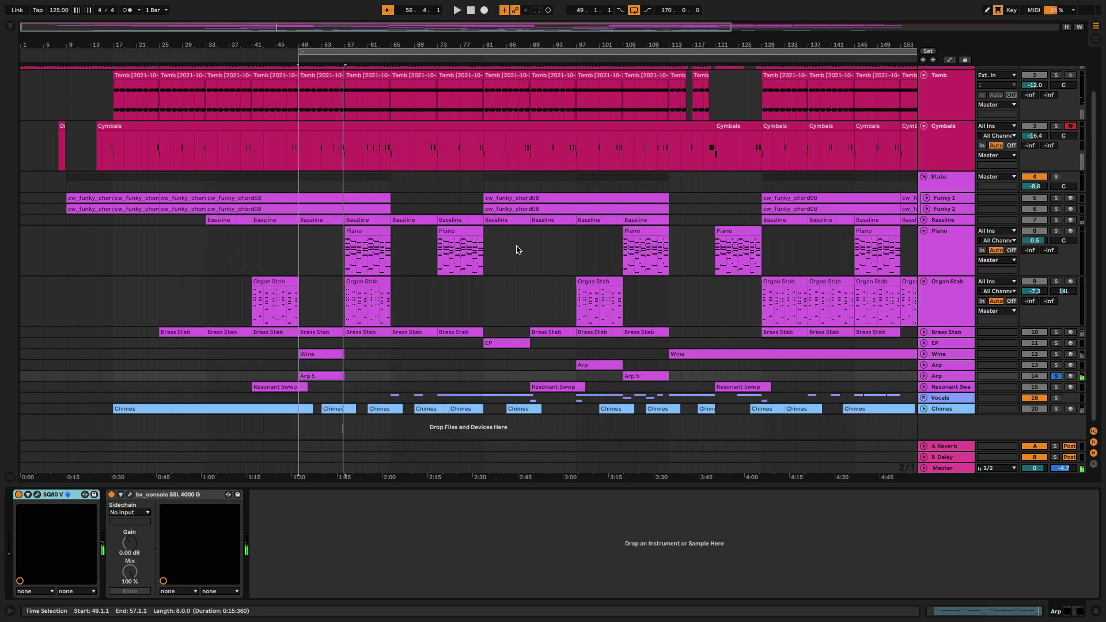
click(942, 377)
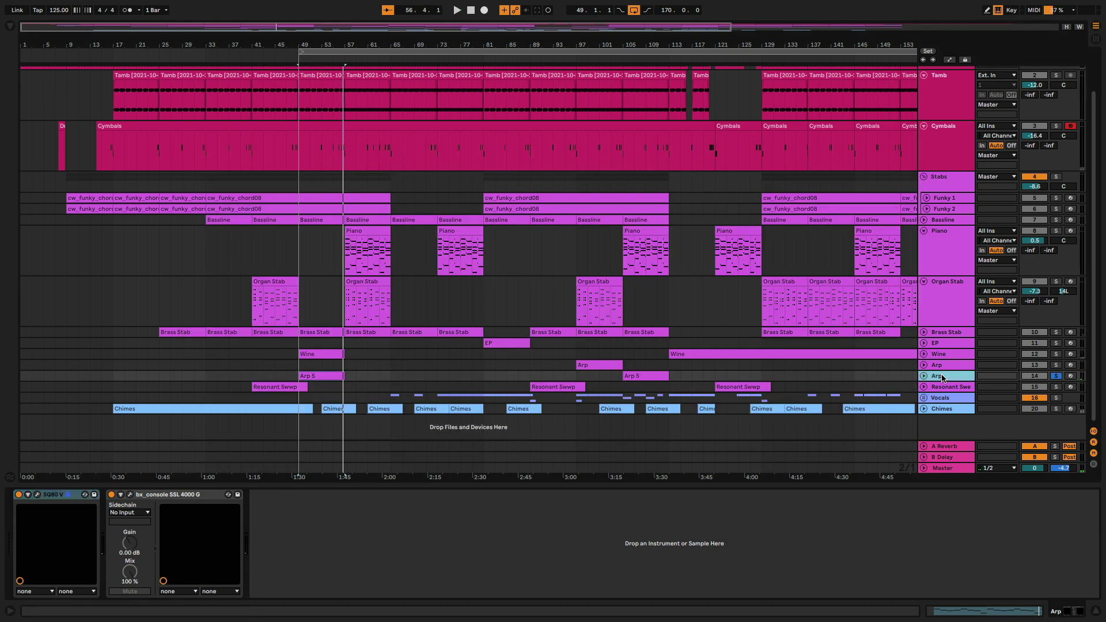
Step: Solo the Resonant Sweep track and examine its Dual Reso Sweeper preset in the Komplete Kontrol FM8 window
click(936, 388)
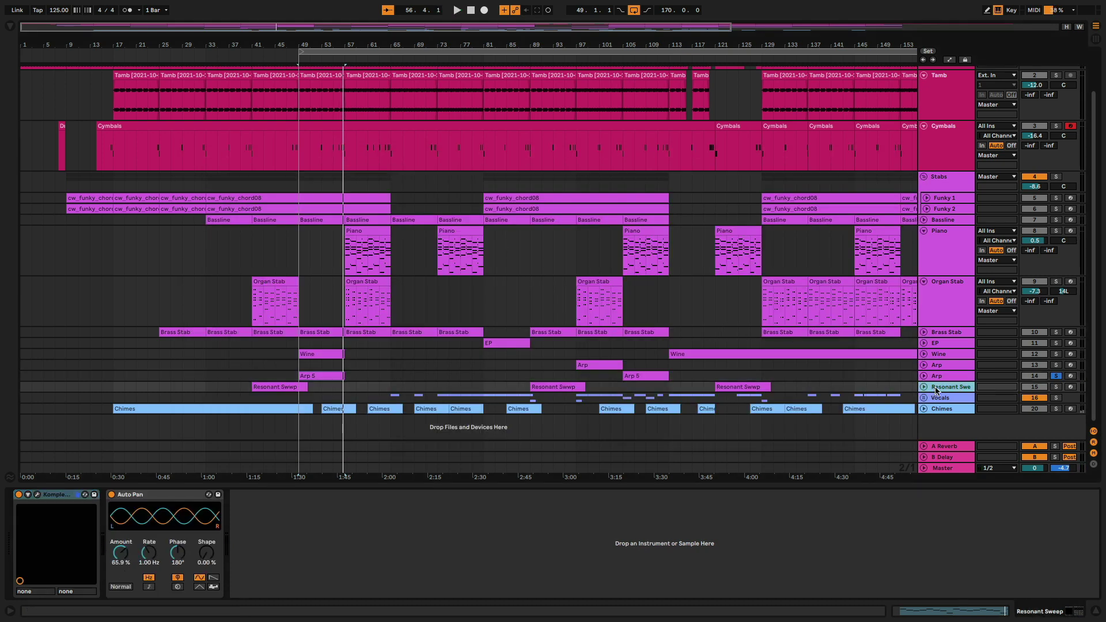
click(1055, 386)
click(84, 494)
drag(492, 412, 386, 97)
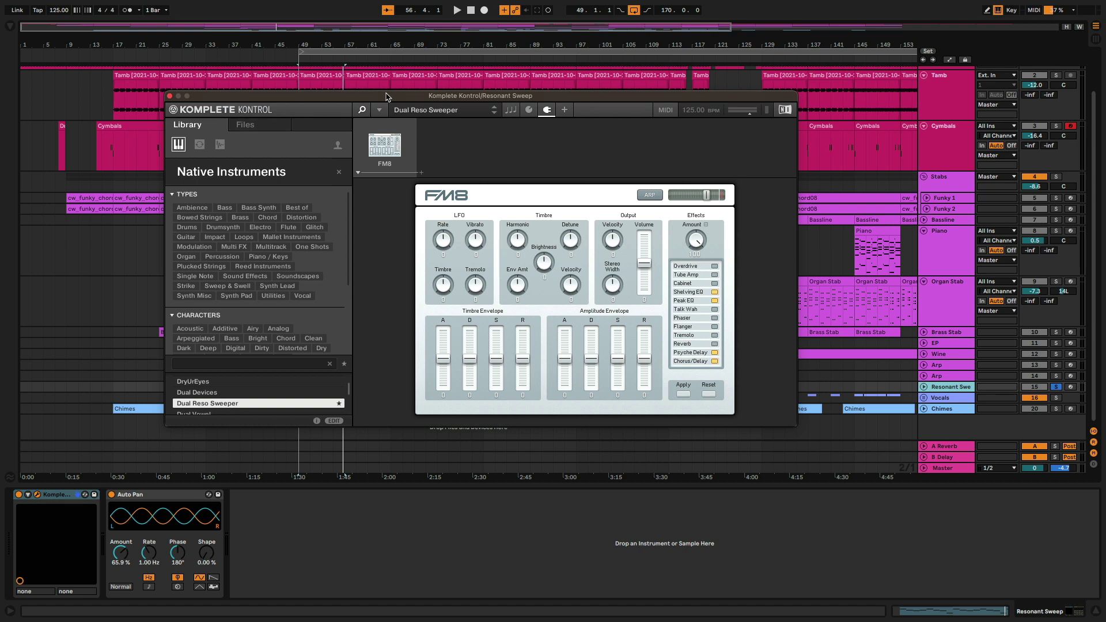
click(169, 96)
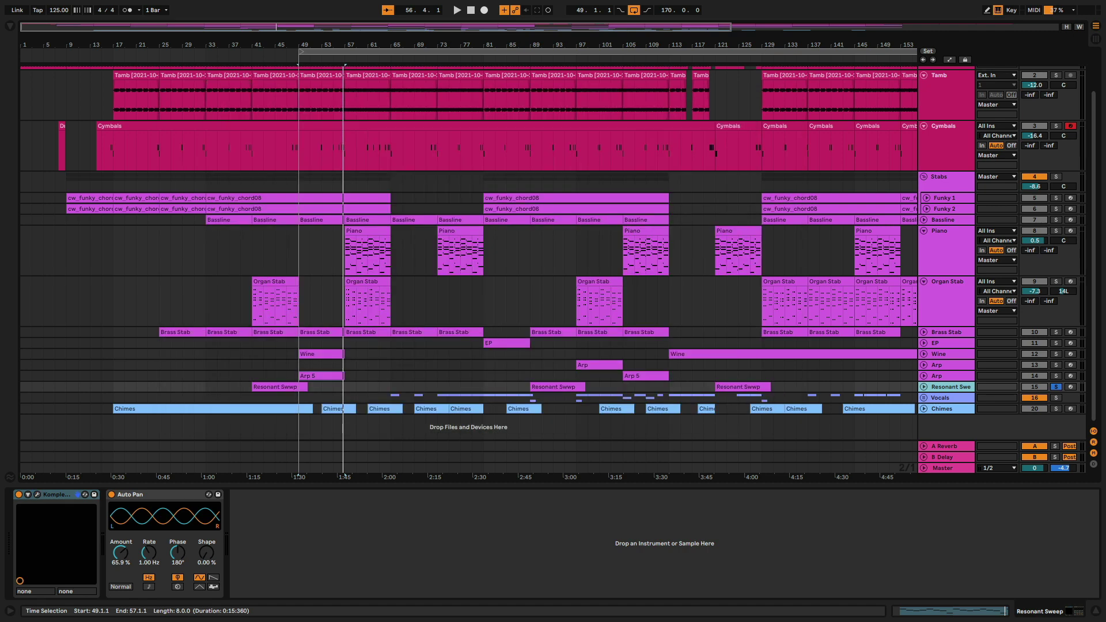
Step: Move the loop start to bar 41 and play the soloed Resonant Sweep track while examining its unfolded notes
click(499, 333)
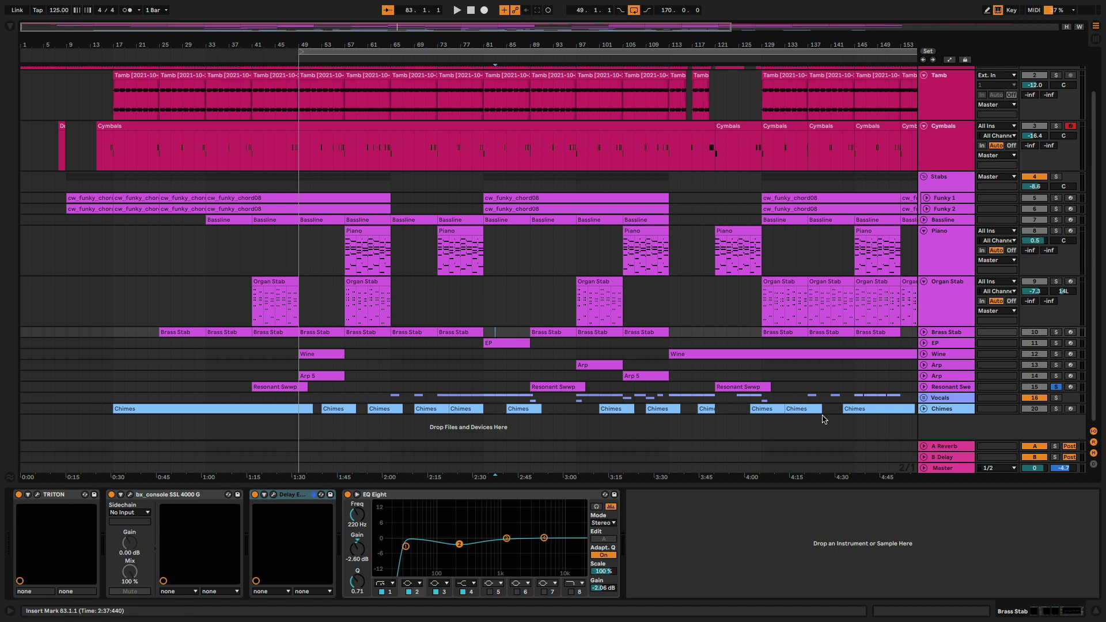
click(954, 378)
click(944, 387)
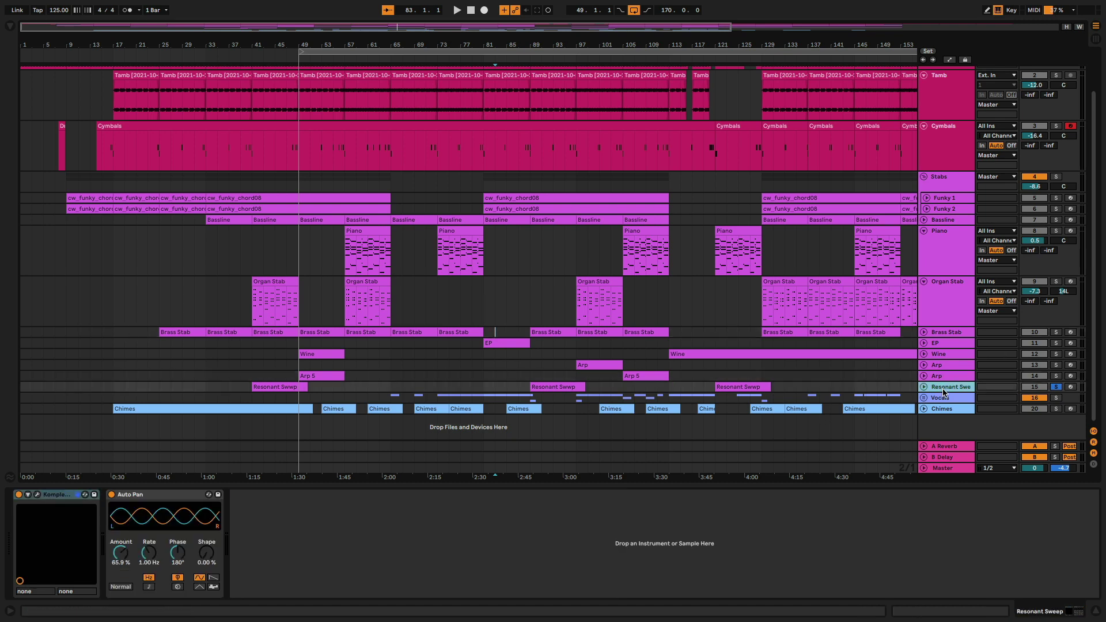
click(254, 52)
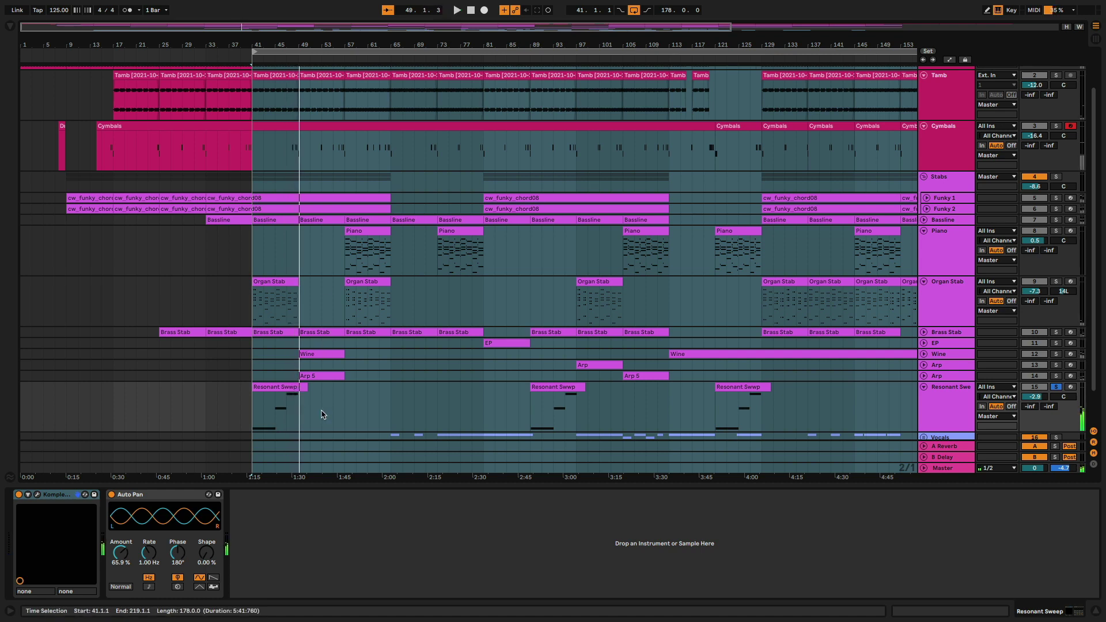
Step: Solo the EP track, play it from bar 81, and unfold the track to examine its notes
scroll(328, 247, up, 2)
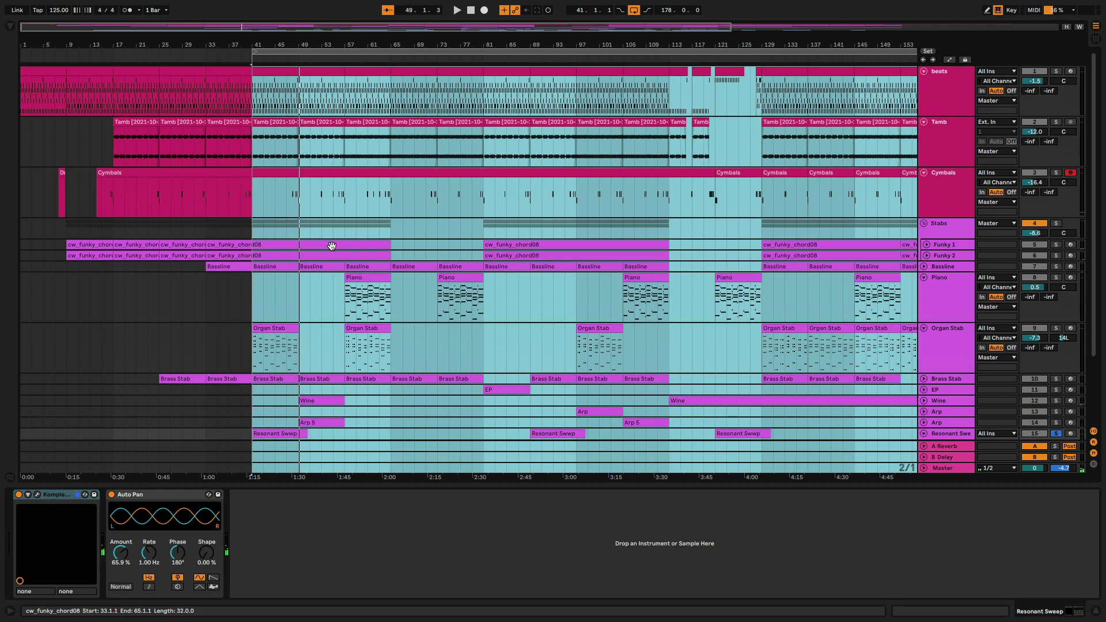
scroll(332, 249, down, 3)
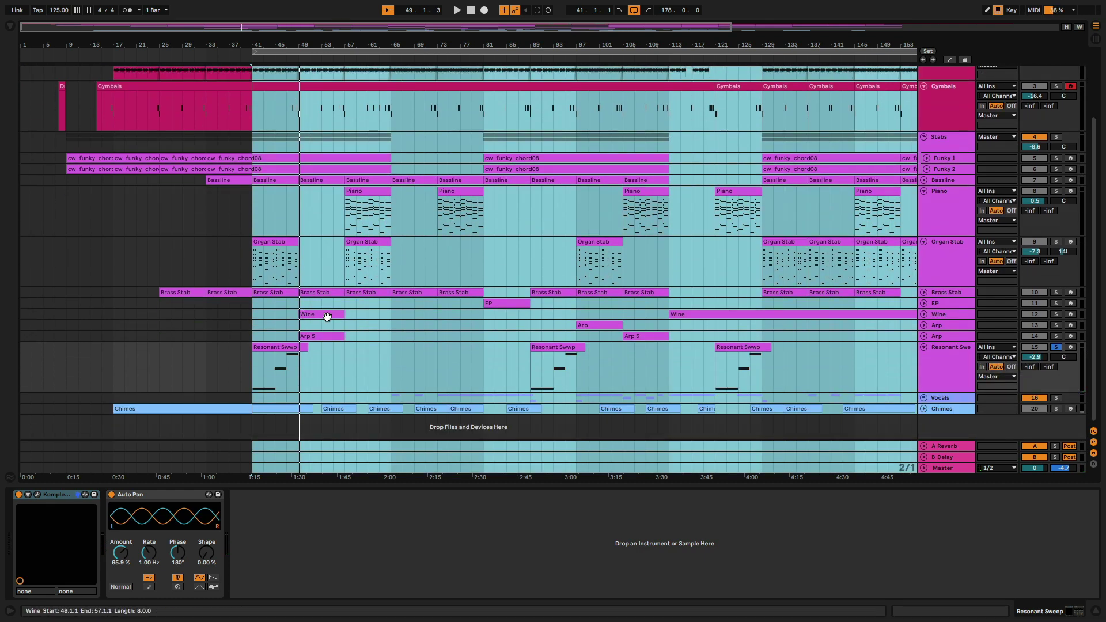
key(w)
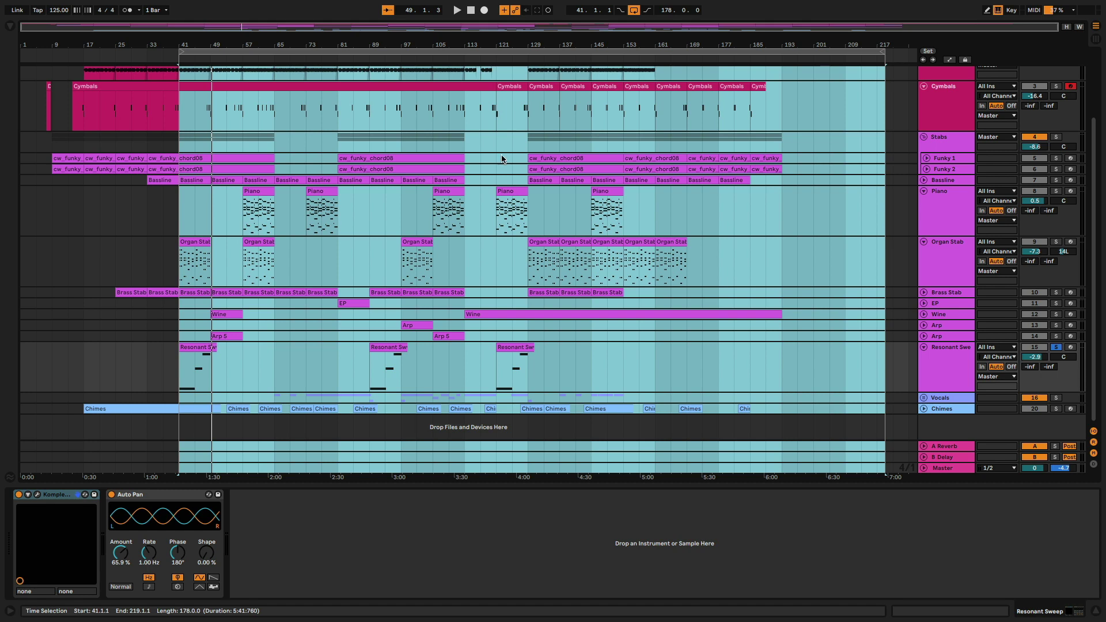
click(940, 306)
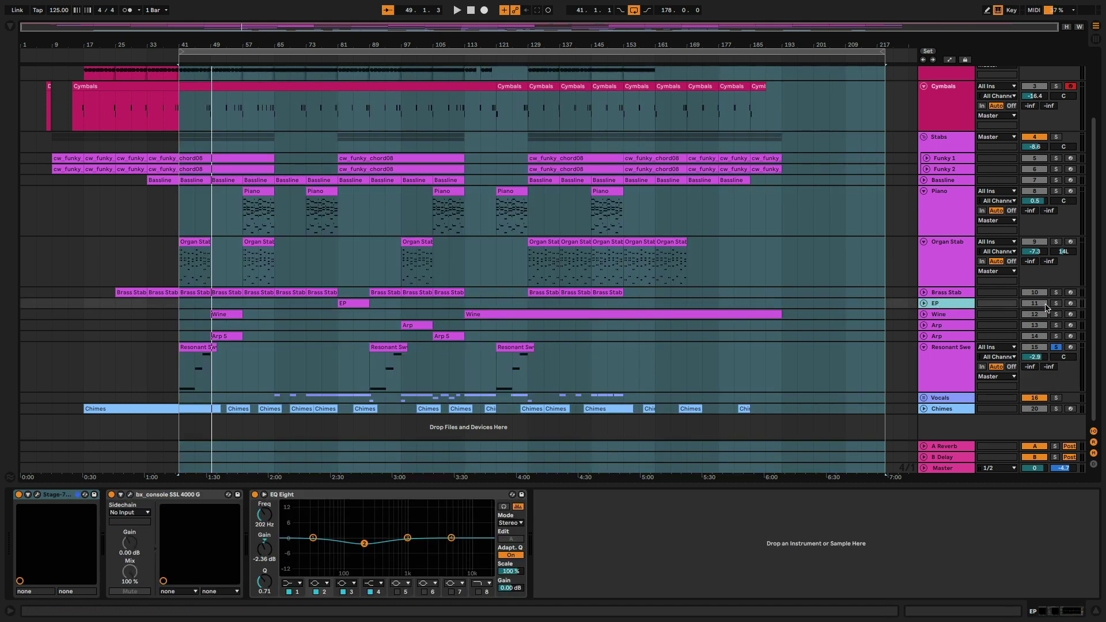
click(1055, 303)
click(335, 59)
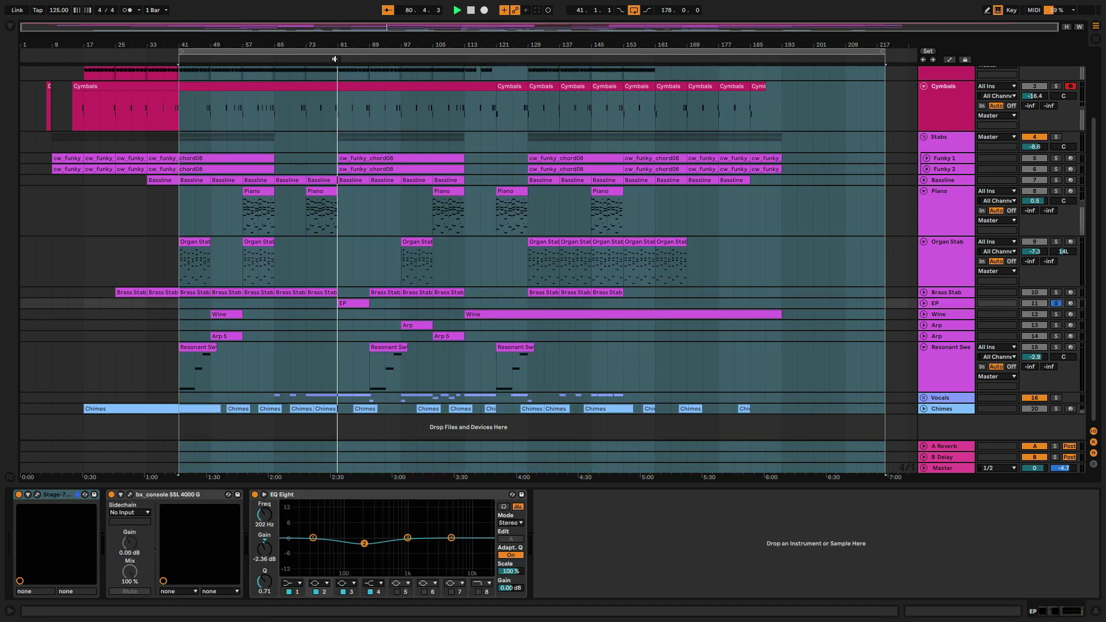
click(923, 303)
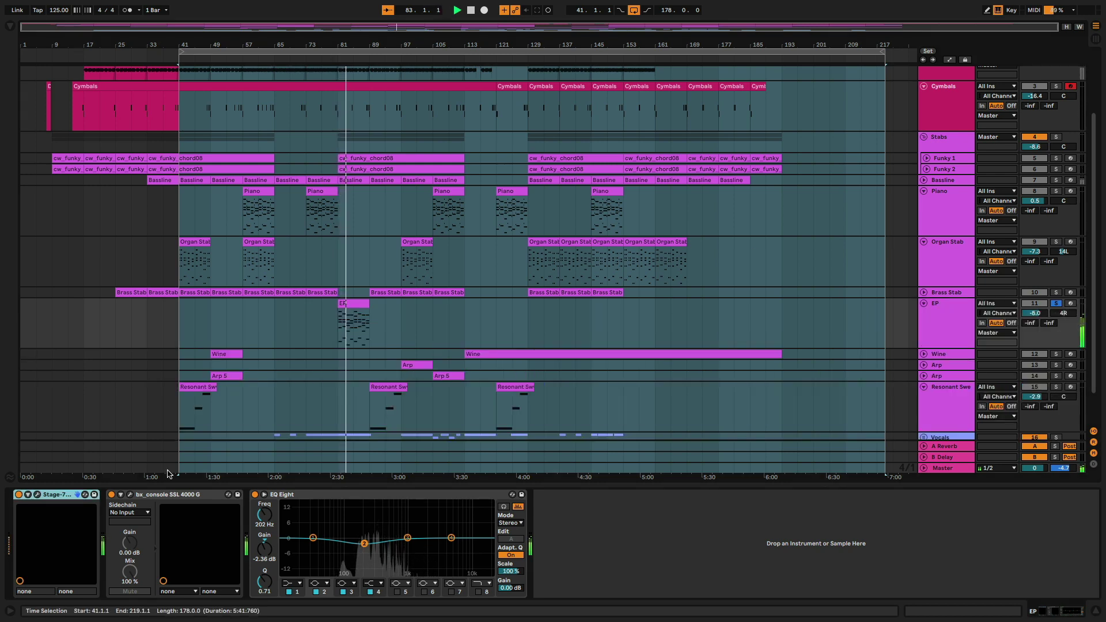
Step: Examine The Butterfly Effect patch in the EP track's Stage-73 V2 plug-in, then close its window
click(37, 495)
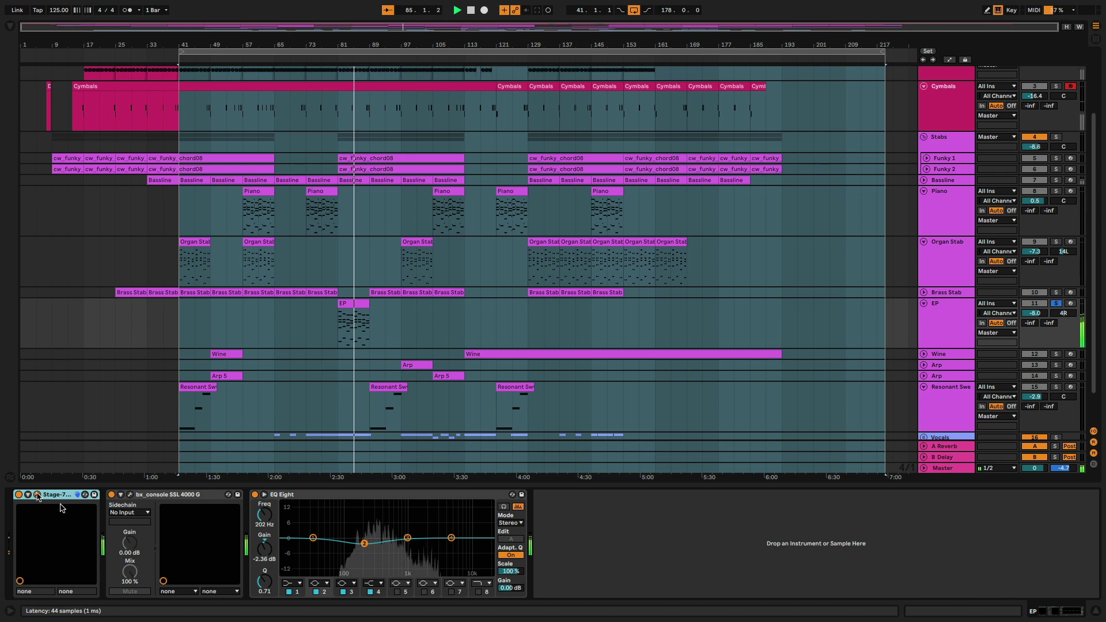
drag(642, 326, 633, 111)
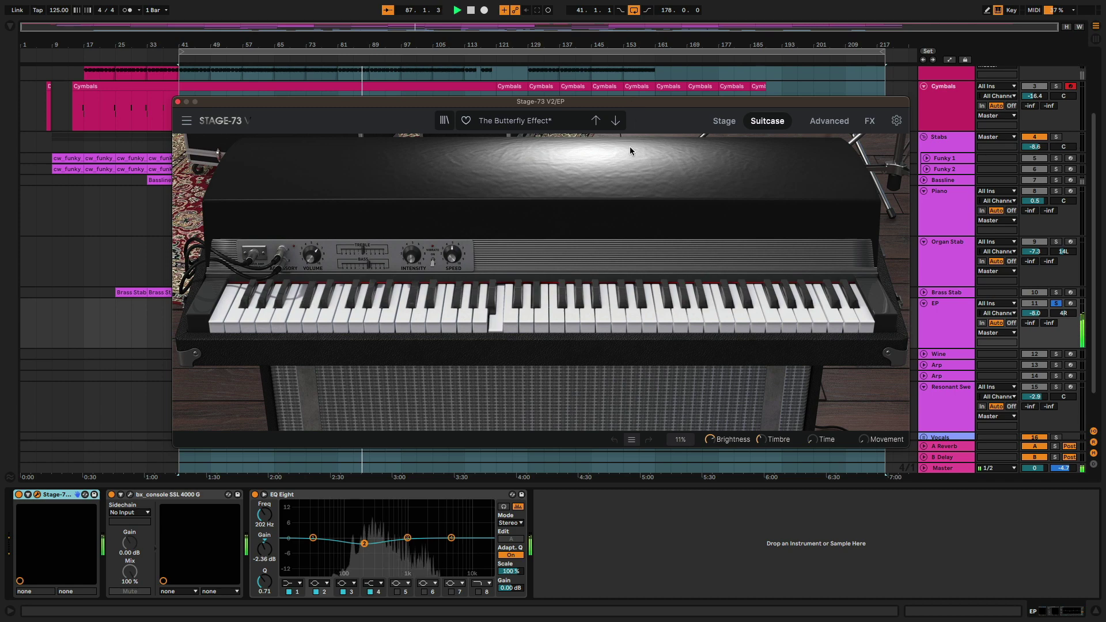
click(178, 102)
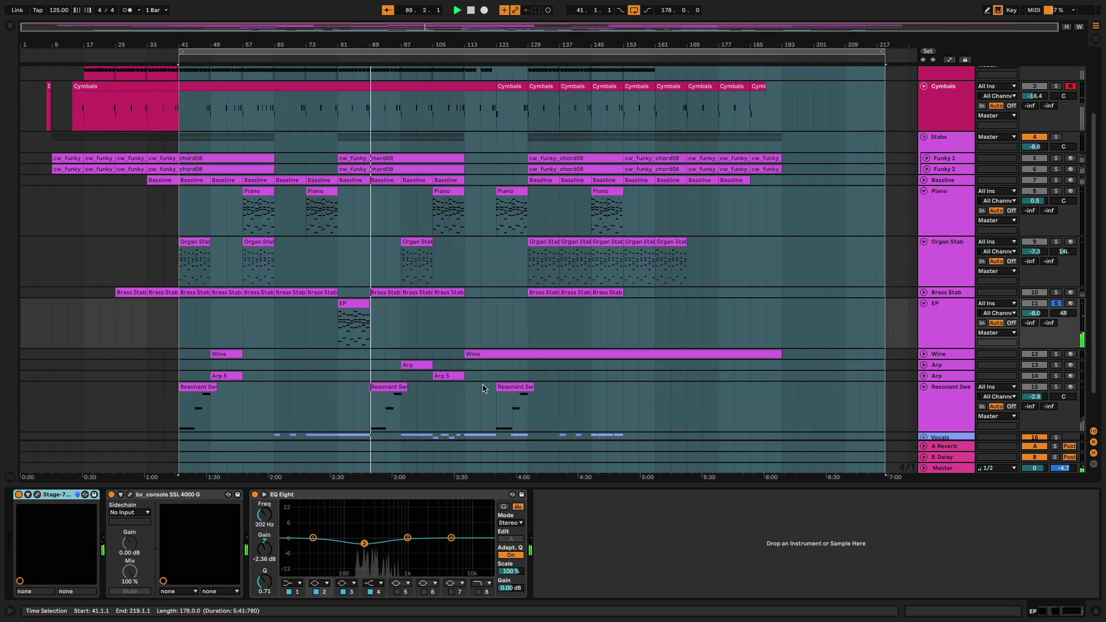
Step: Unsolo the EP track and play the full mix from bar 81 to hear the part in context
click(1055, 303)
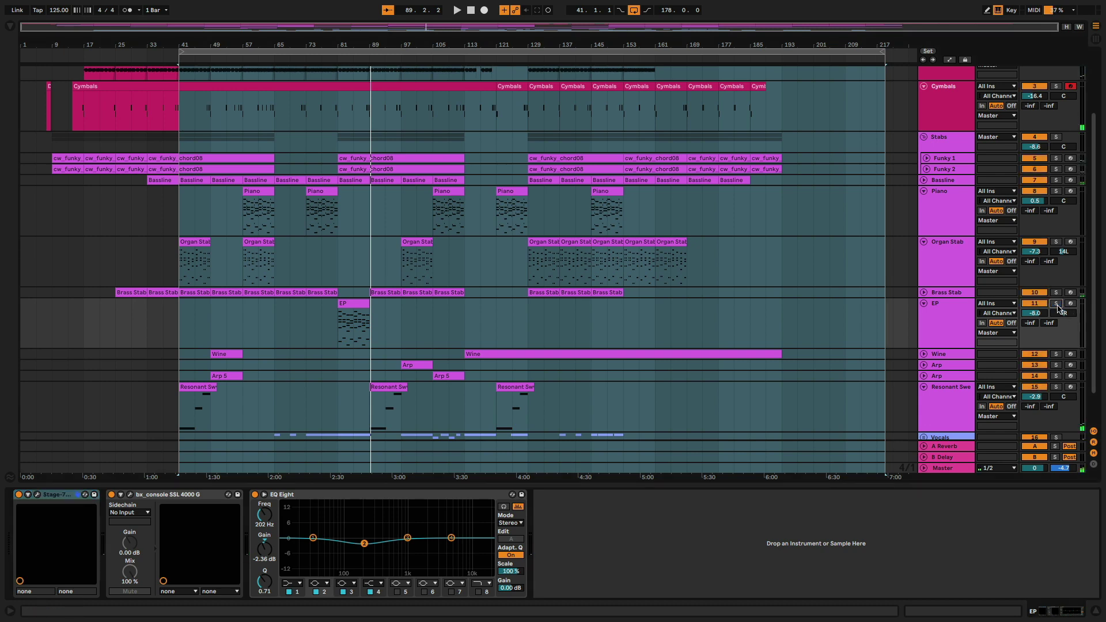
click(334, 60)
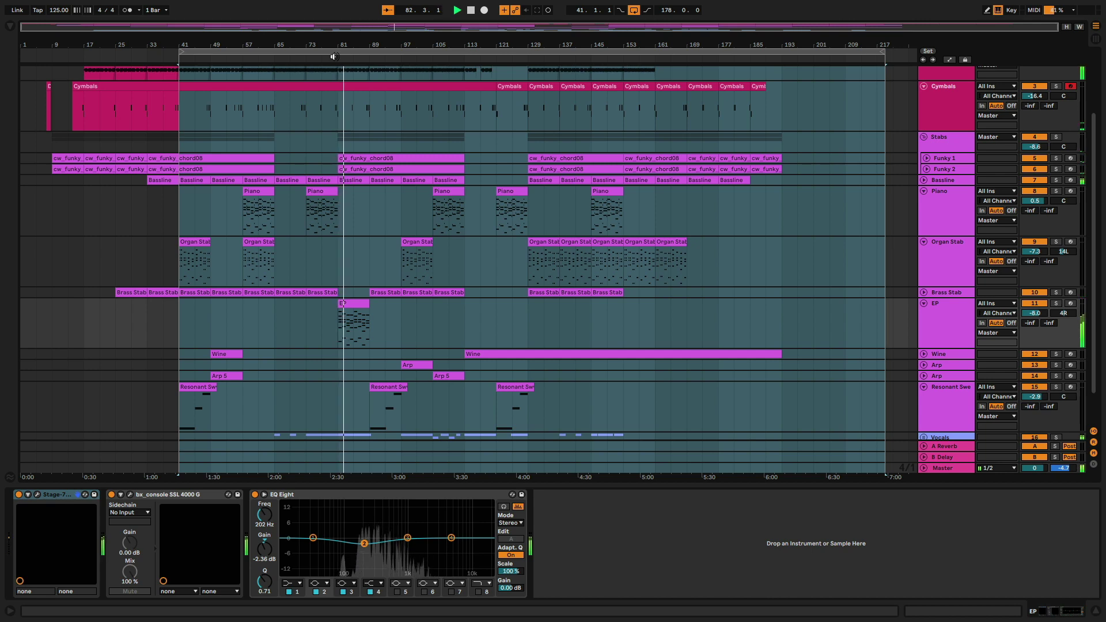
scroll(856, 267, down, 2)
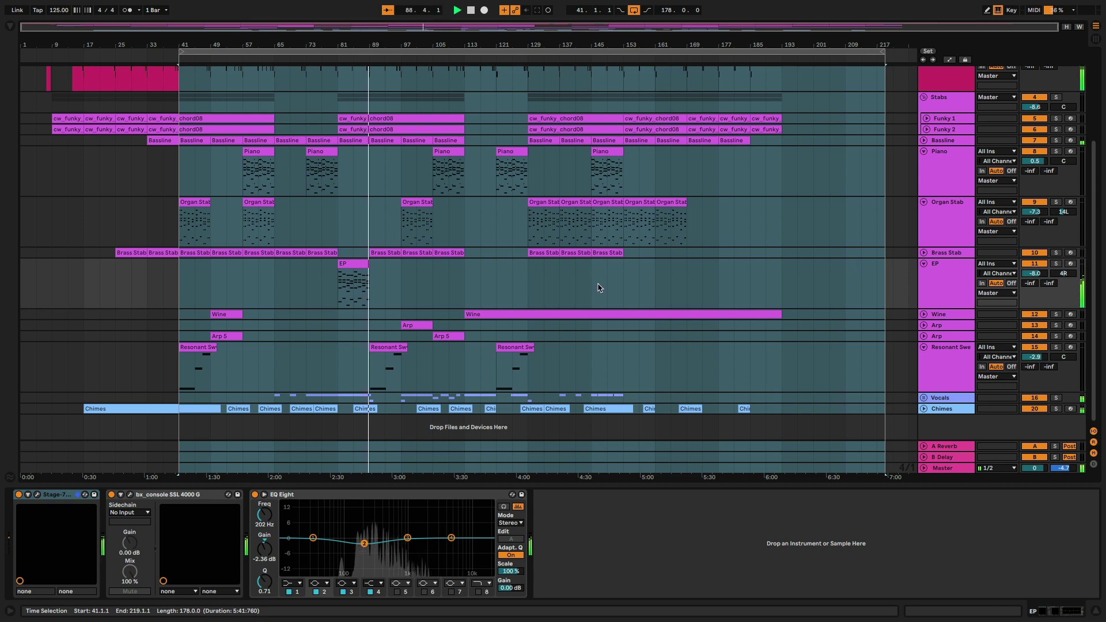
key(space)
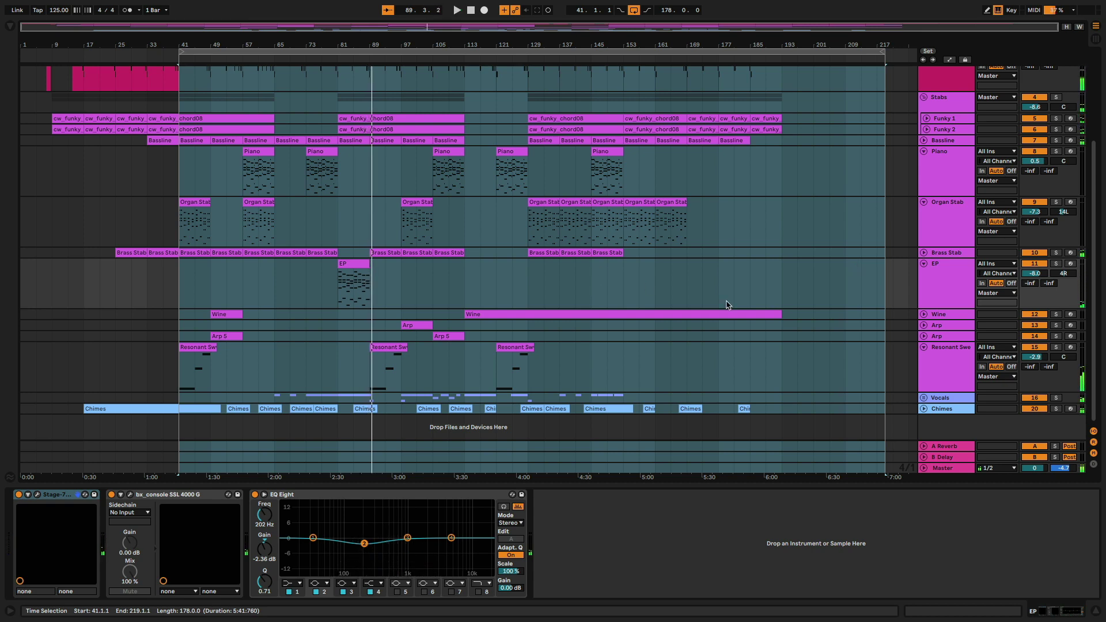
Step: Unfold the Vocals group and its first Lead track, show that track's device chain, and solo it
click(922, 397)
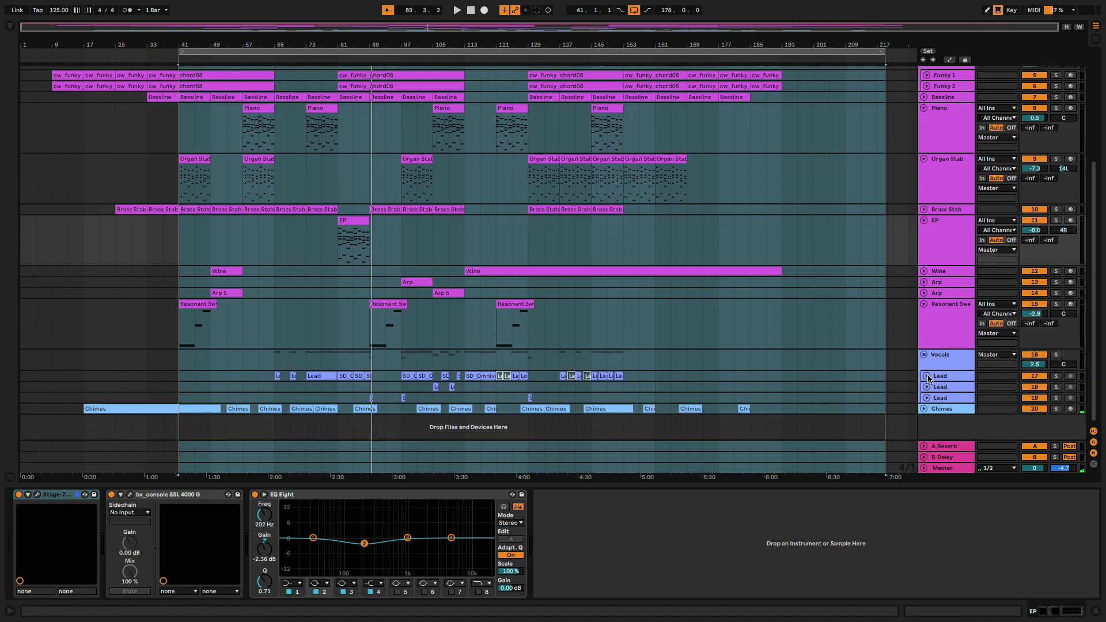
click(926, 377)
click(941, 377)
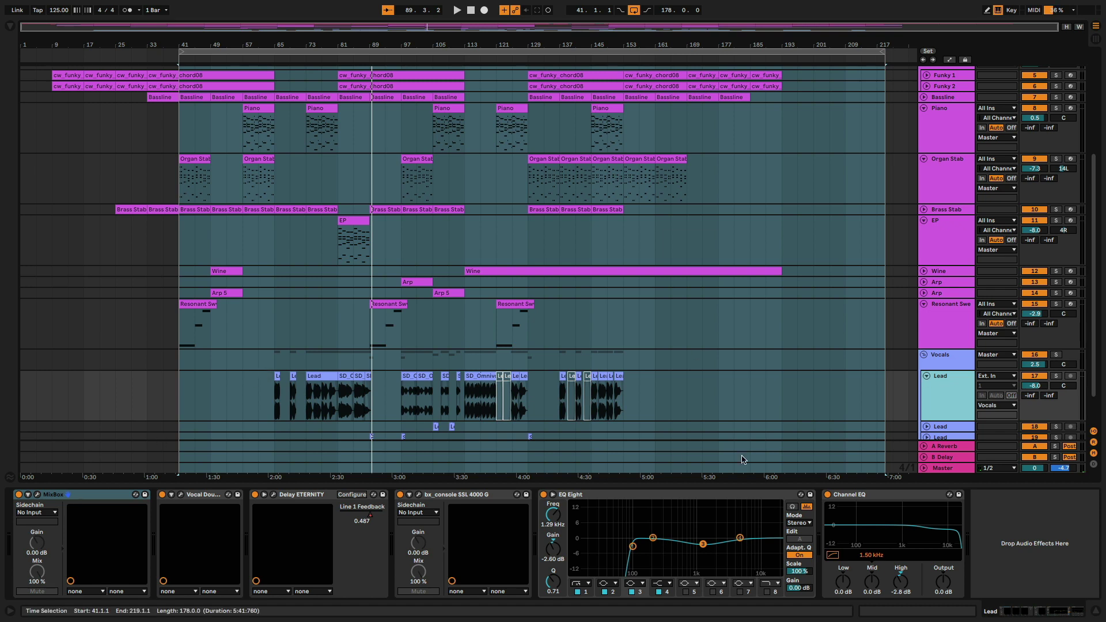
click(1056, 376)
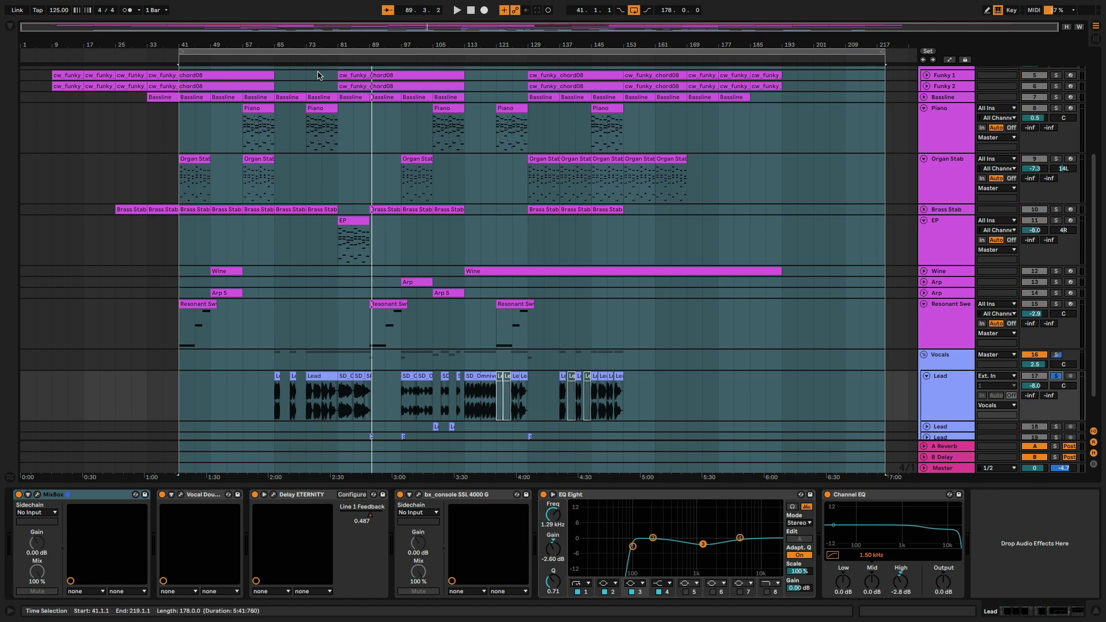
Step: Move the loop start to bar 65 and play the lead vocal while examining its MixBox modules from EQ 81 to Plate Reverb
drag(181, 53, 276, 53)
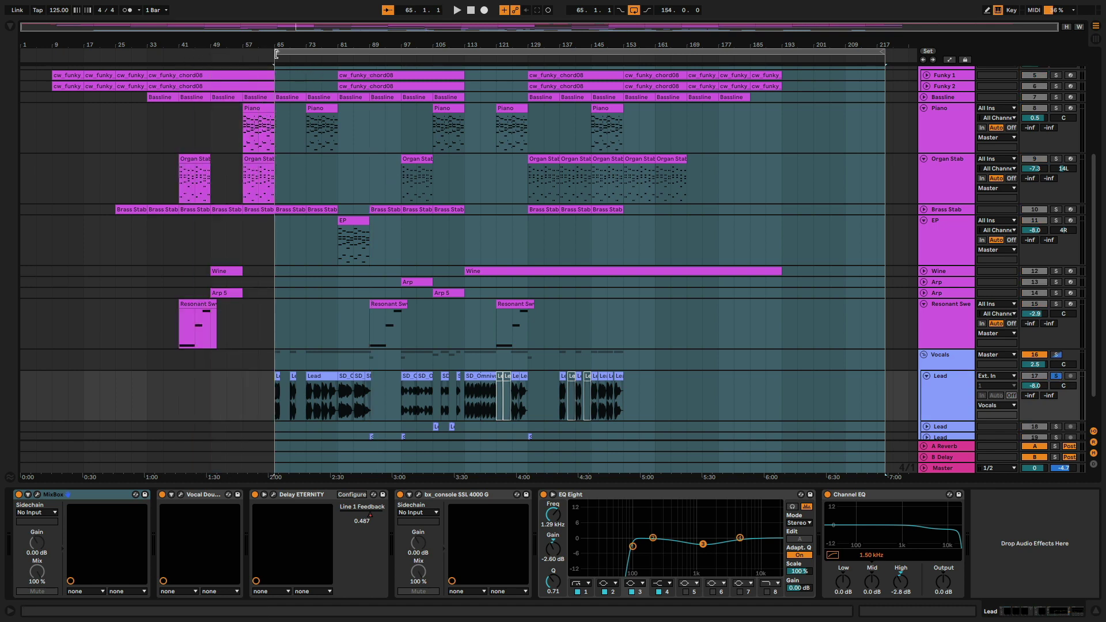
key(space)
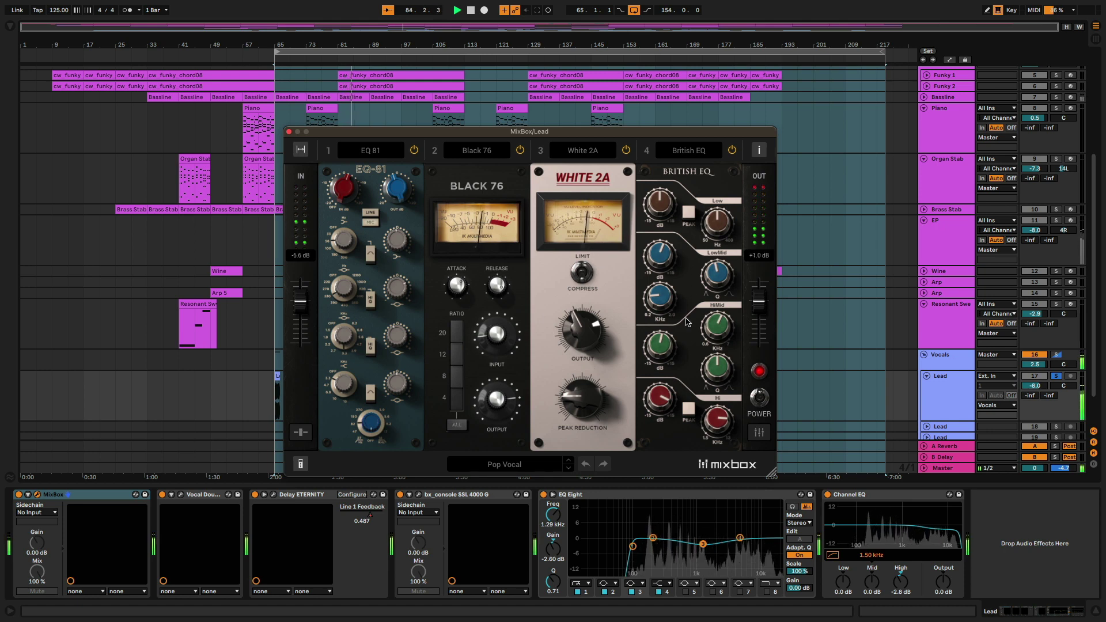
scroll(685, 311, right, 5)
scroll(683, 321, right, 5)
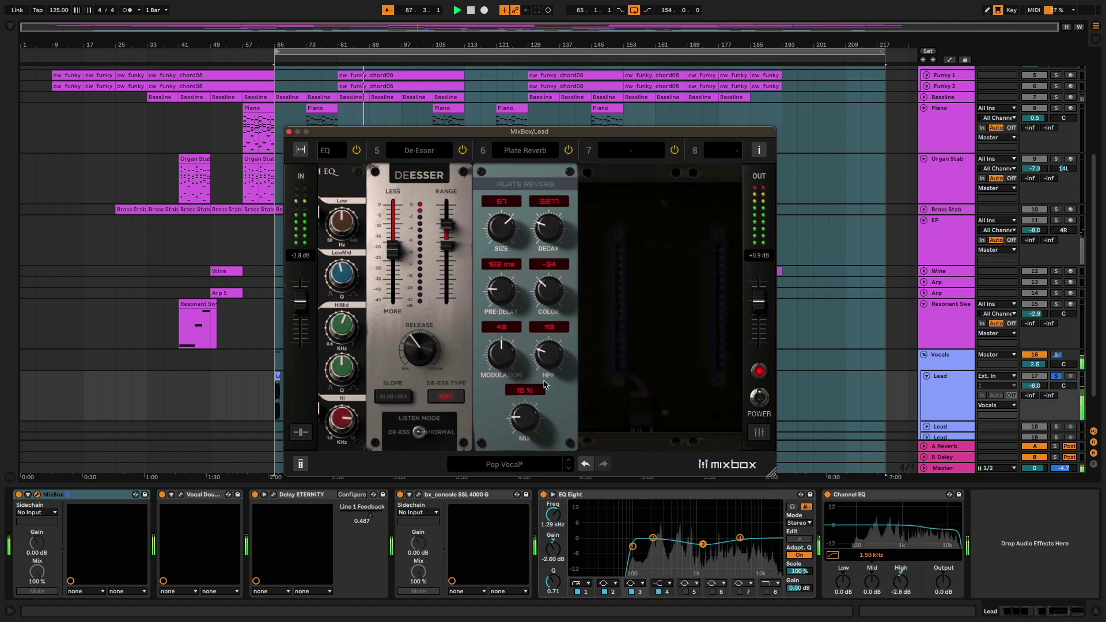
scroll(544, 381, left, 10)
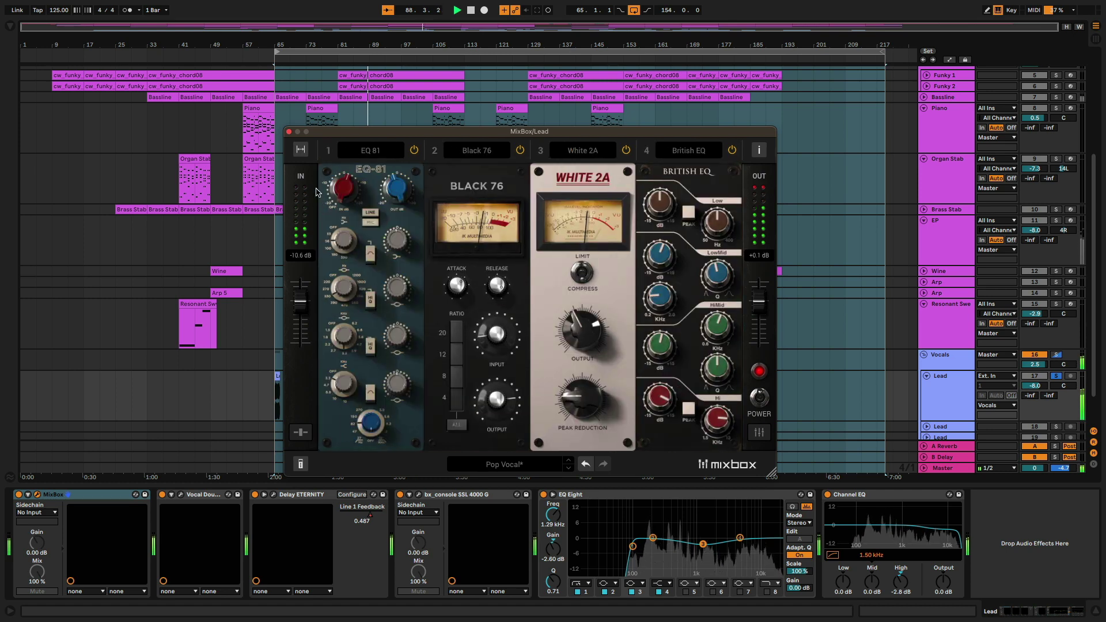
click(289, 131)
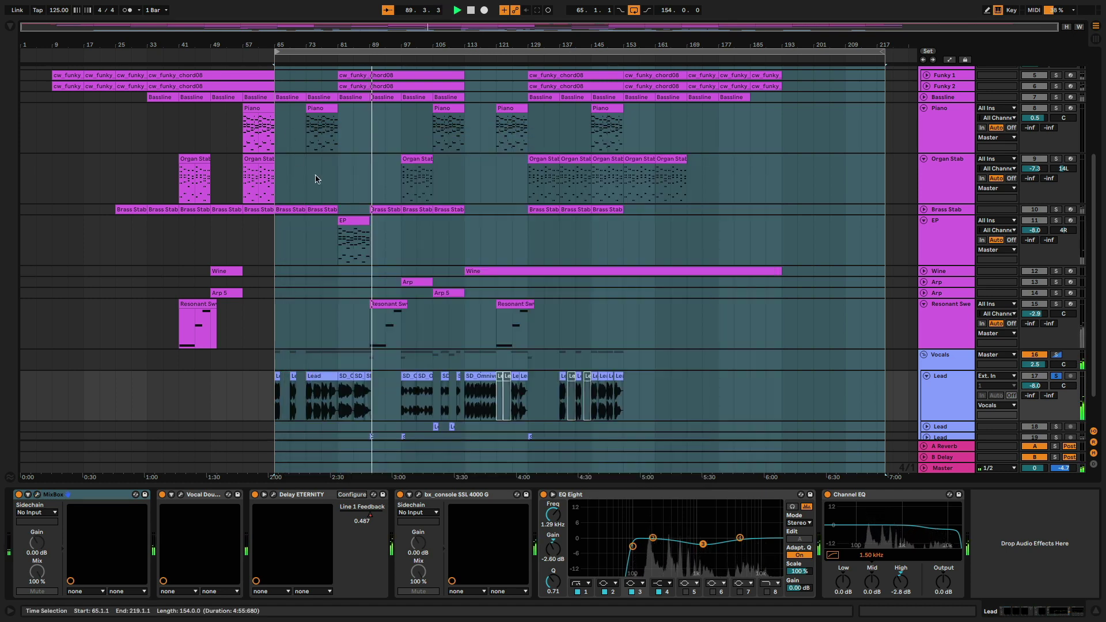
key(space)
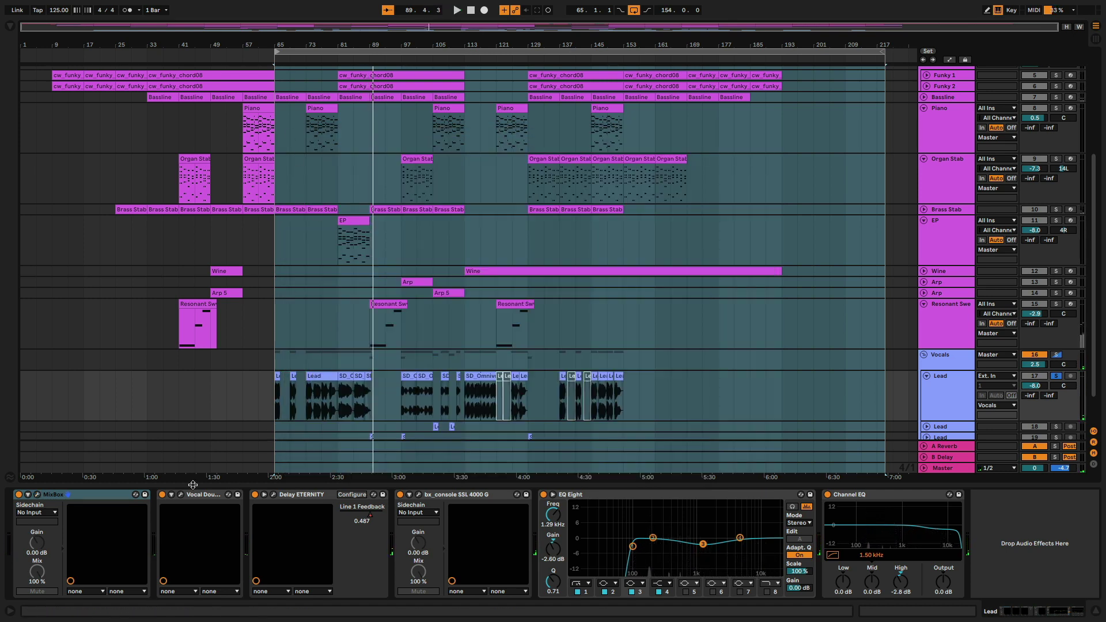
Step: Compare the soloed lead vocal from bar 65 with MixBox bypassed and re-enabled
click(18, 495)
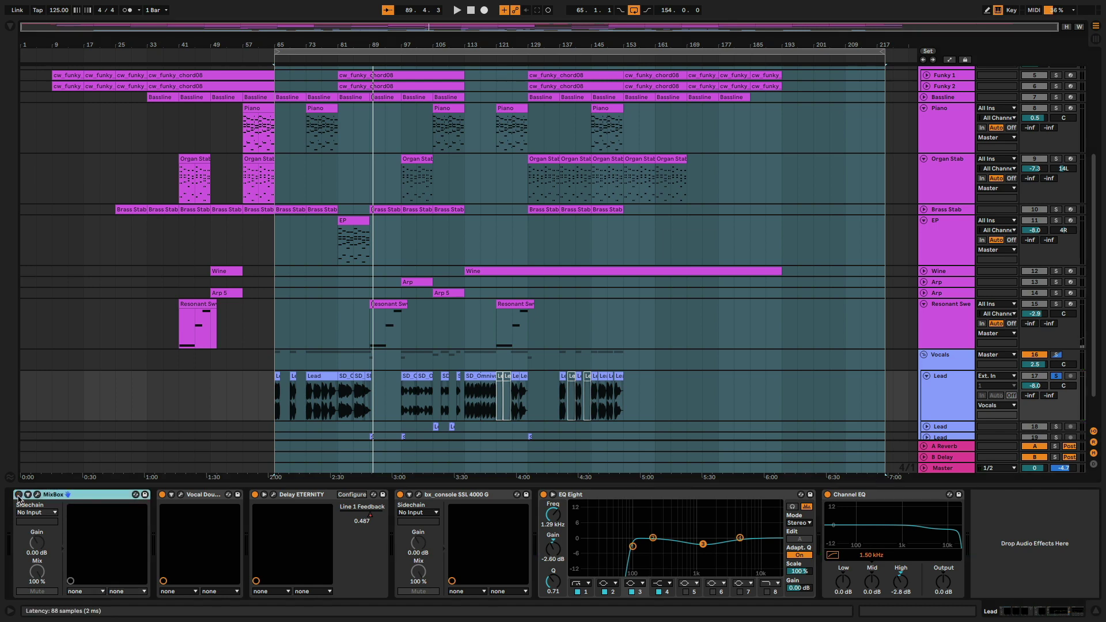
key(space)
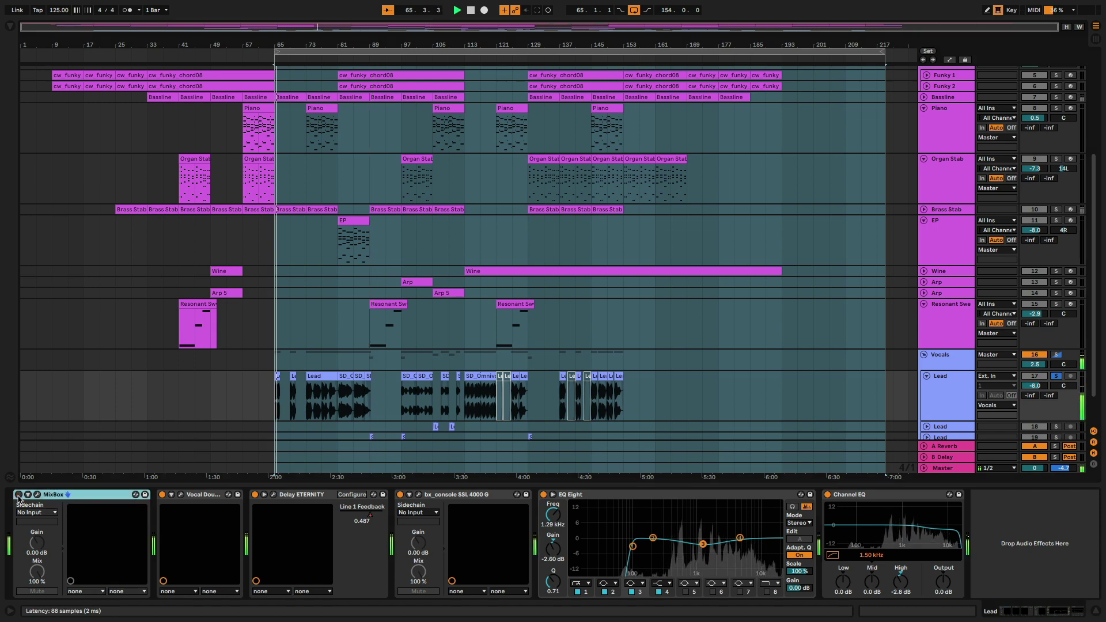
click(19, 494)
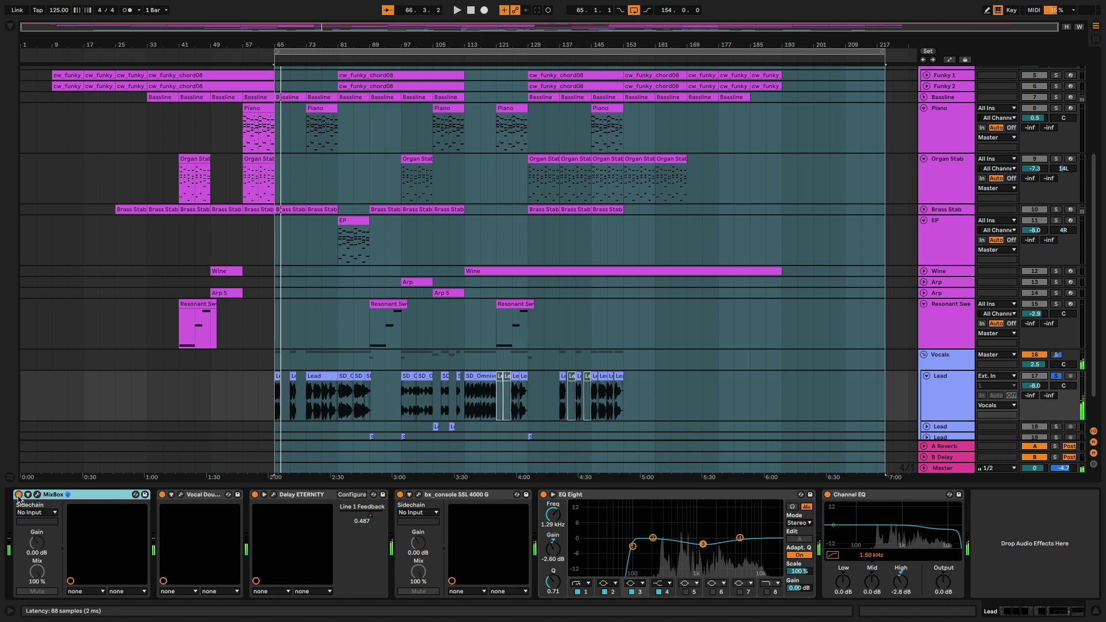
key(space)
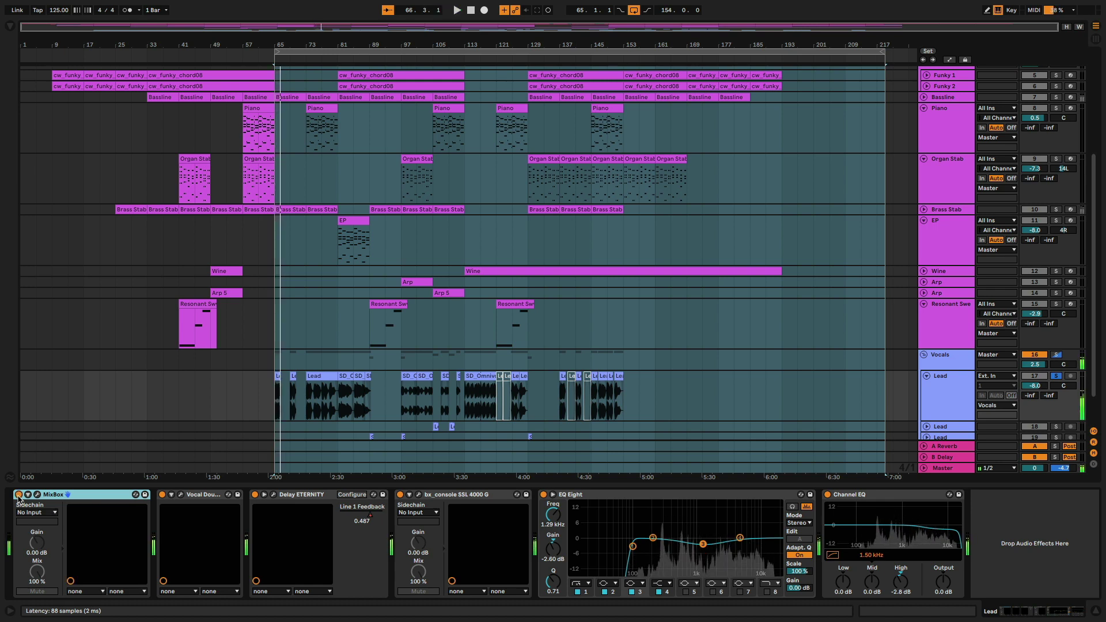
Step: Examine the Vocal Doubler's separation, variation and amount settings on the first Lead vocal track
click(164, 495)
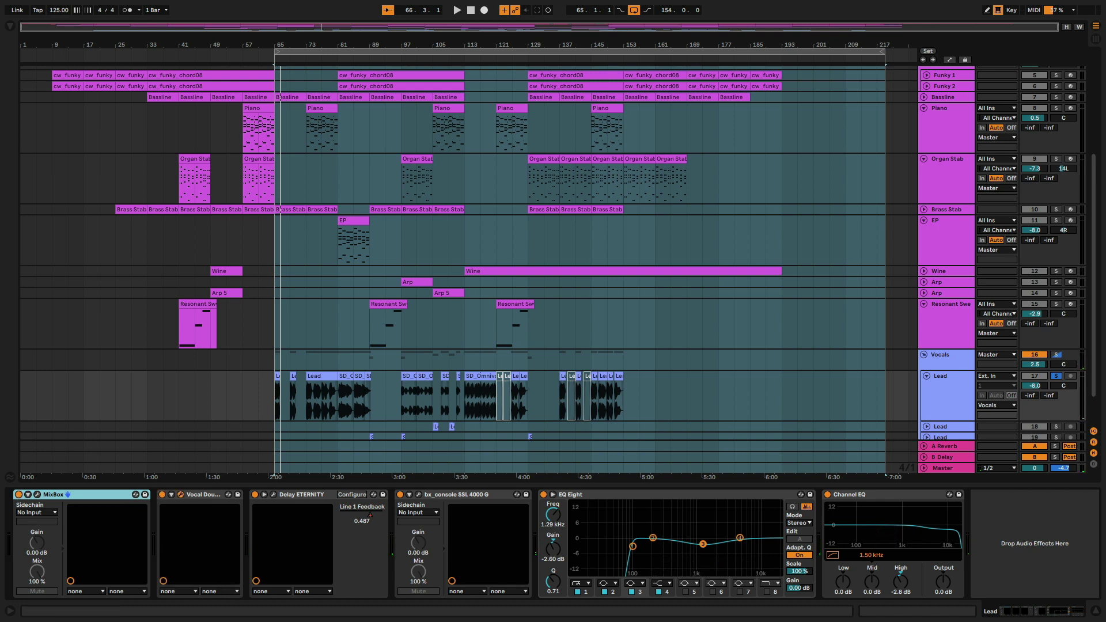
drag(490, 310, 418, 159)
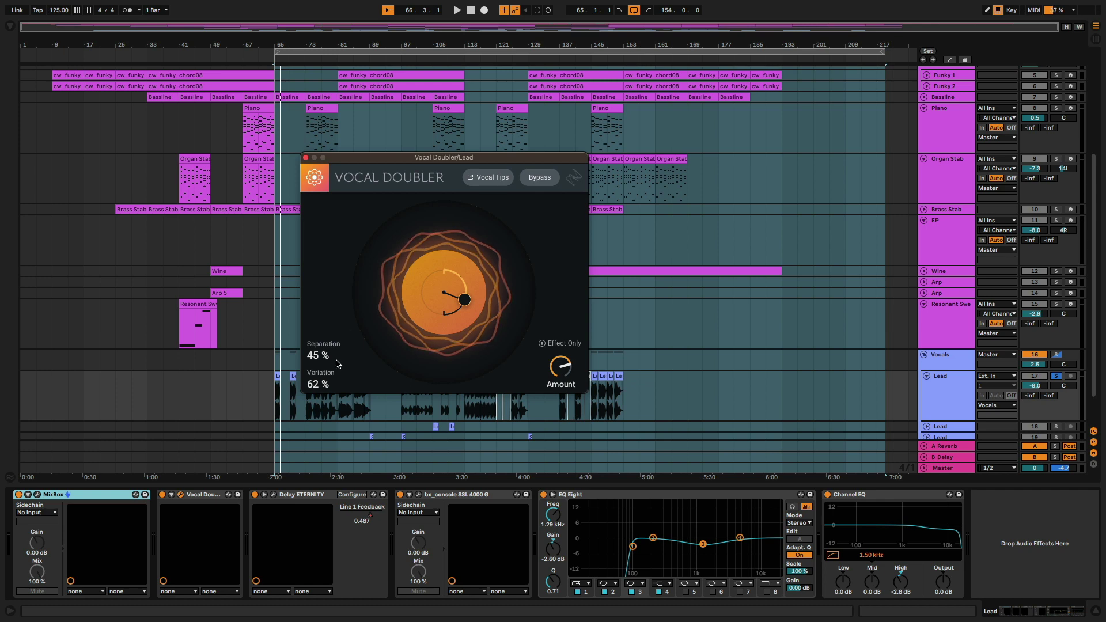
click(306, 158)
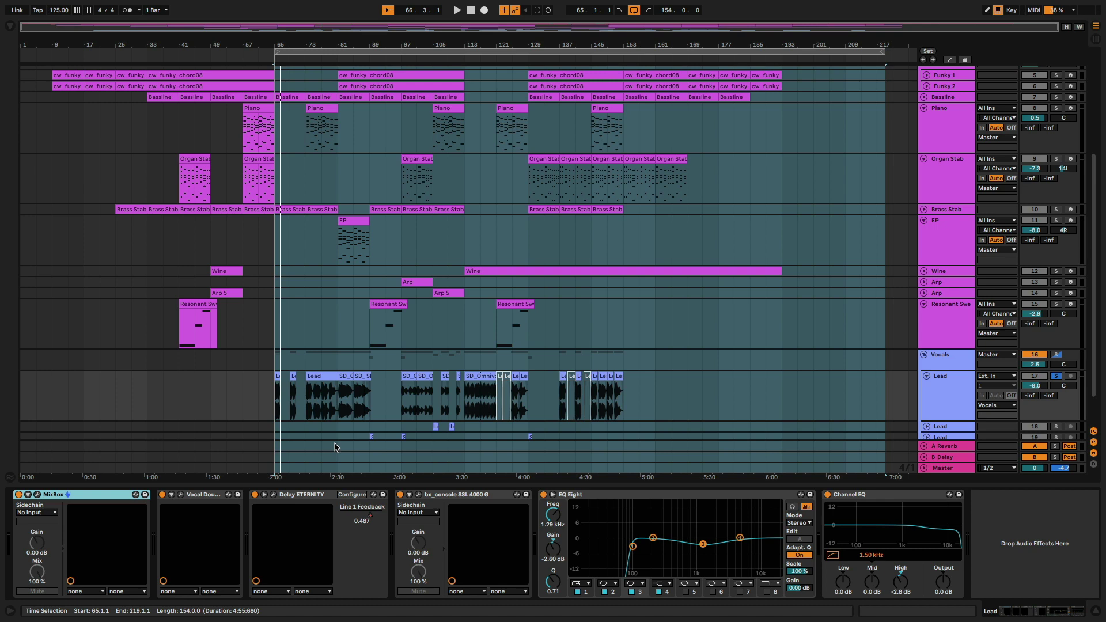
Step: Play the soloed lead vocal through Delay ETERNITY and examine the settings of its bx_console SSL 4000 G channel strip
click(272, 495)
key(space)
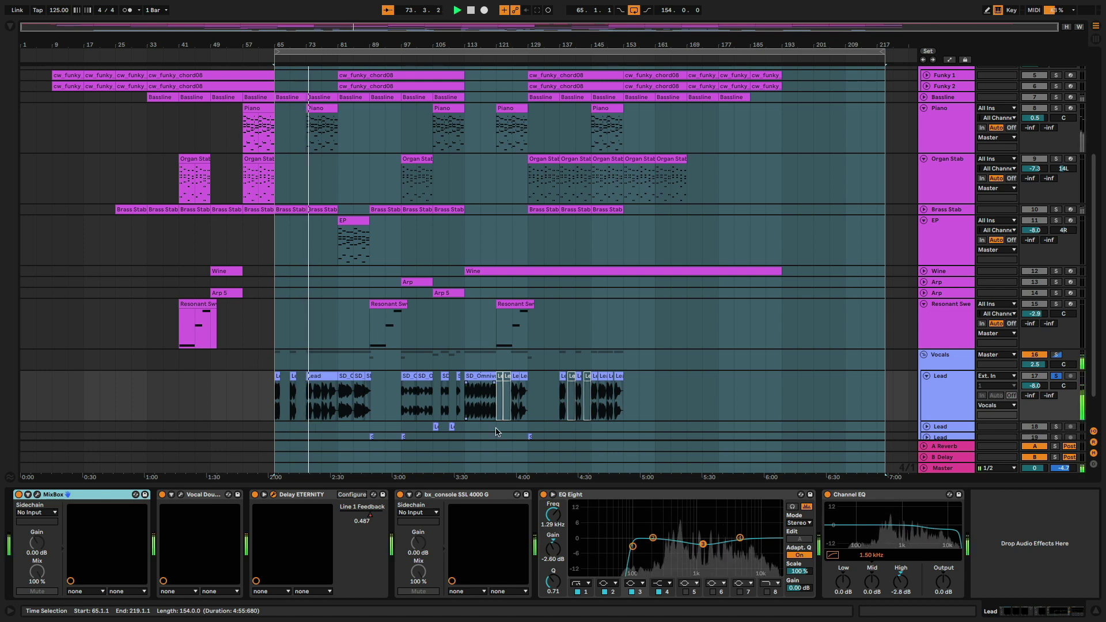
key(space)
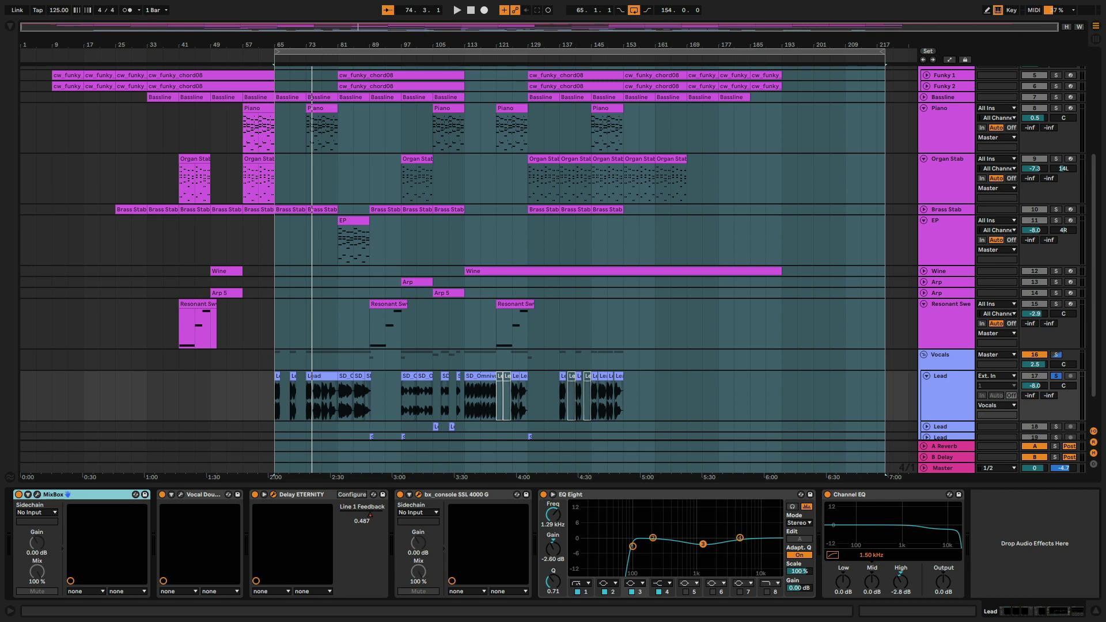
click(419, 494)
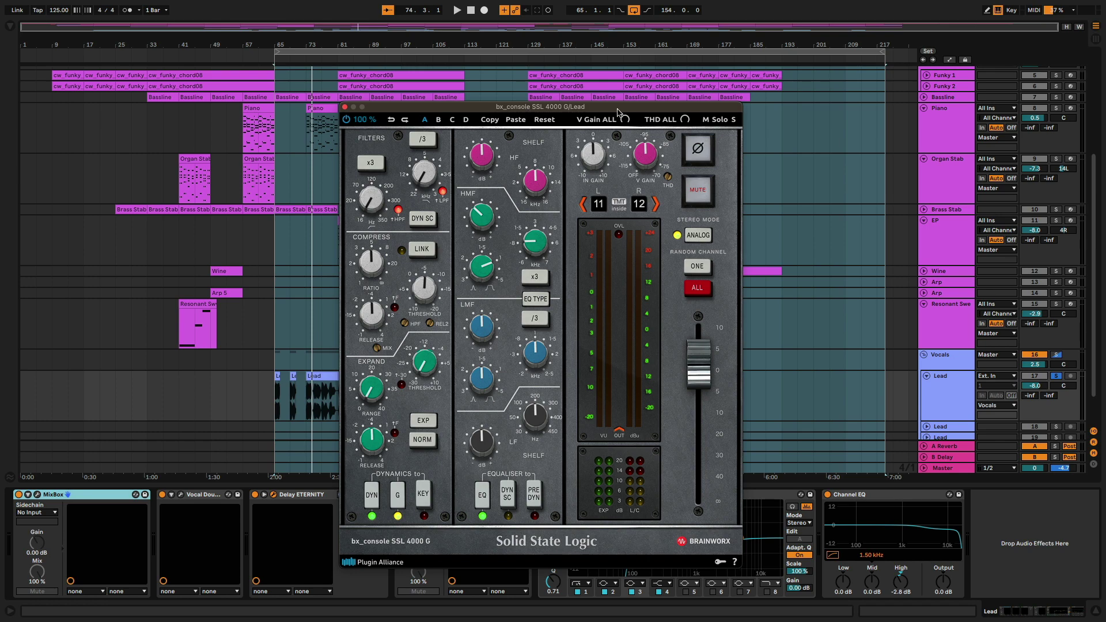
click(345, 108)
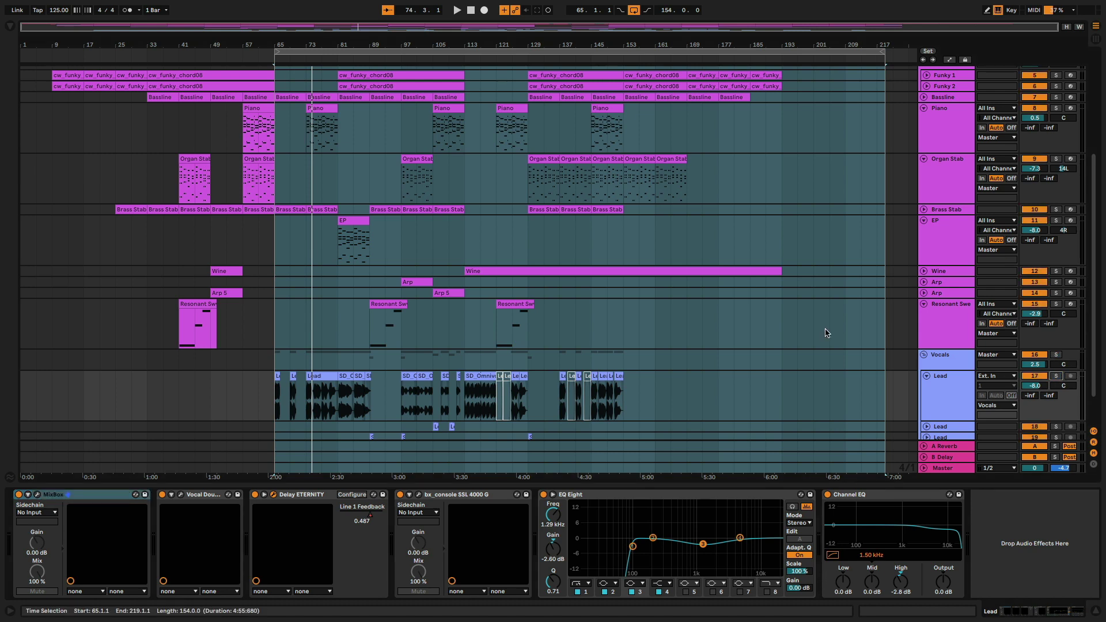
Step: Unsolo the first Lead vocal, unfold the second Lead track and examine the vocal clips from bar 73 onward
scroll(826, 332, down, 2)
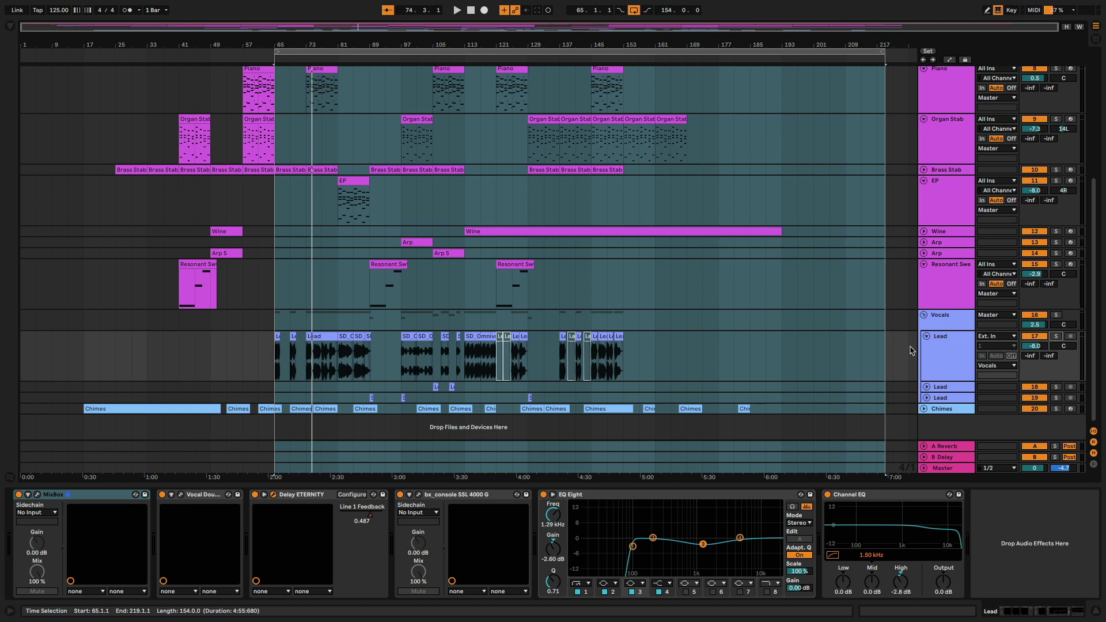
click(927, 387)
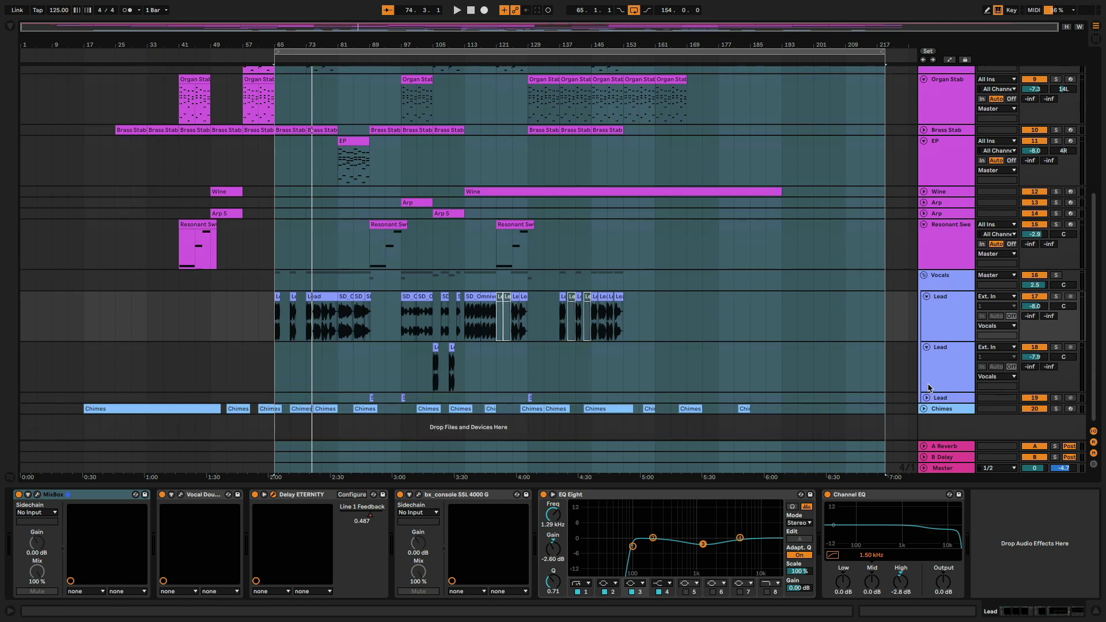
scroll(642, 377, up, 5)
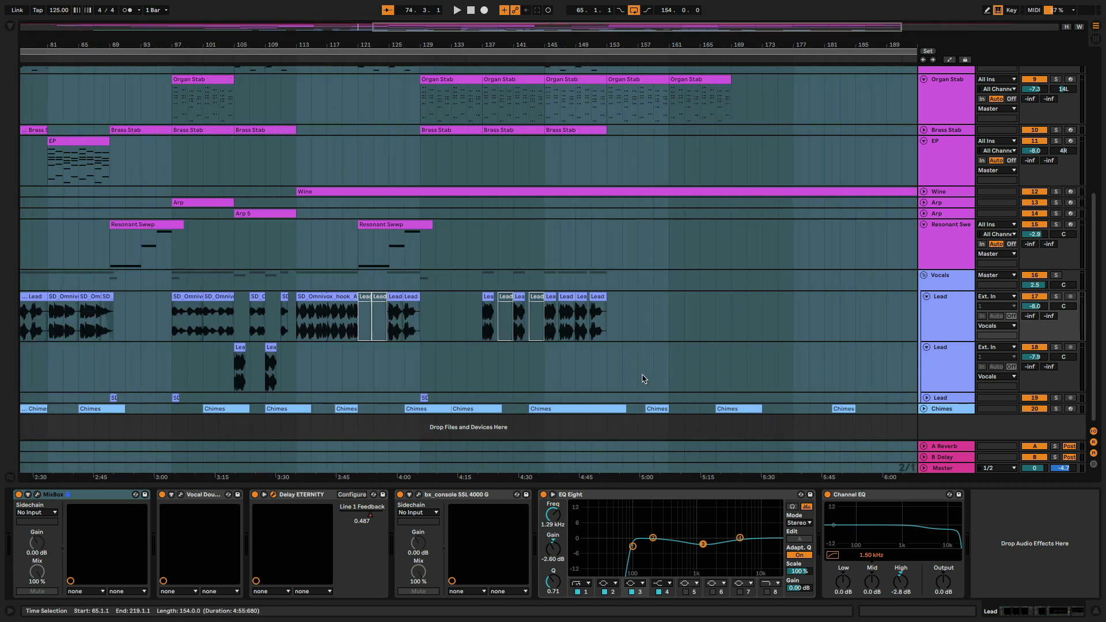
scroll(642, 378, left, 2)
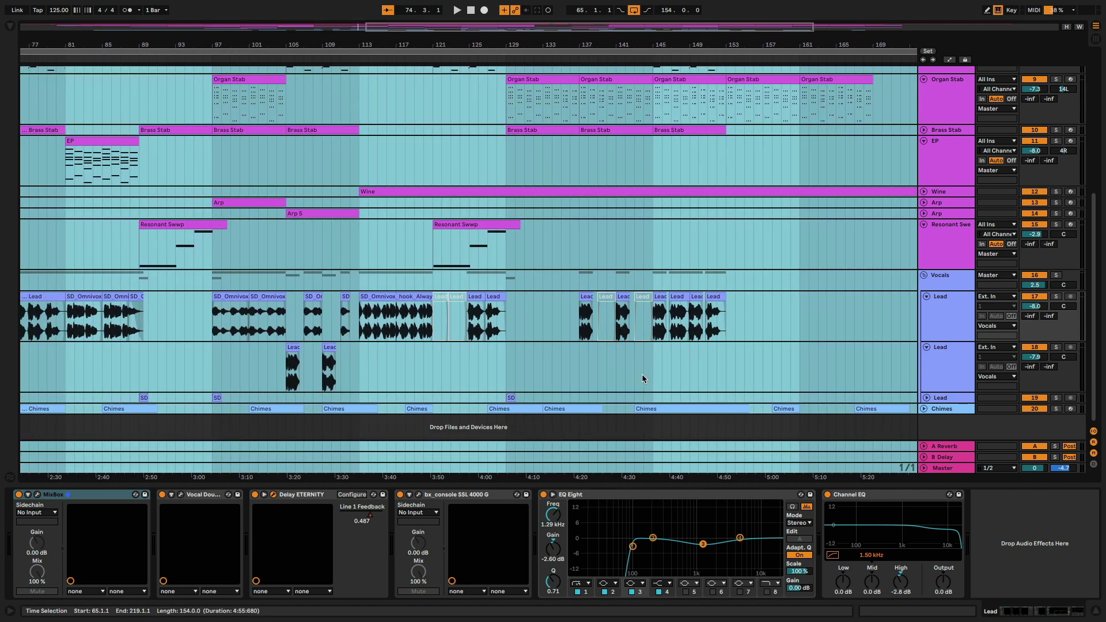
scroll(643, 379, left, 6)
scroll(642, 378, up, 2)
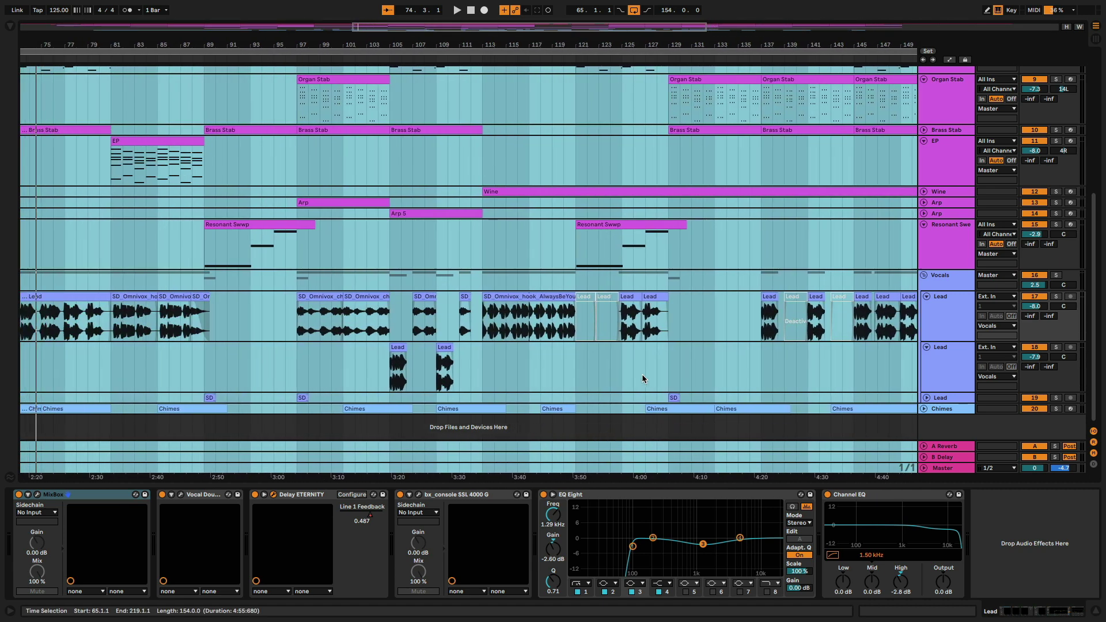
scroll(643, 378, left, 1)
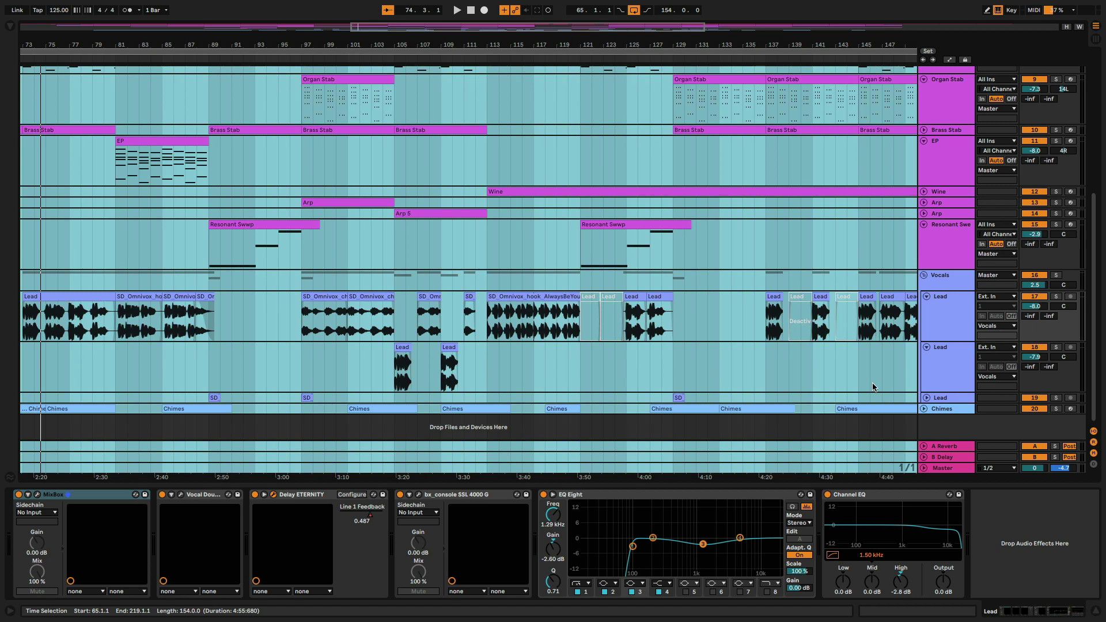
scroll(864, 362, left, 1)
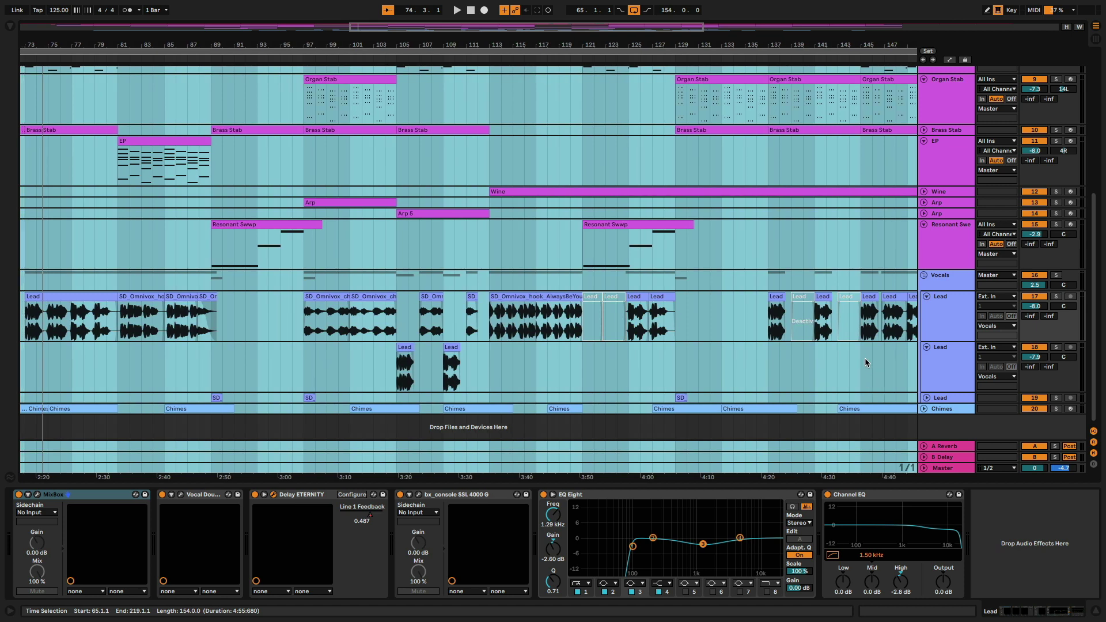
Step: Fold the second Lead track and unfold the third Lead track to show its short vocal clips
click(926, 348)
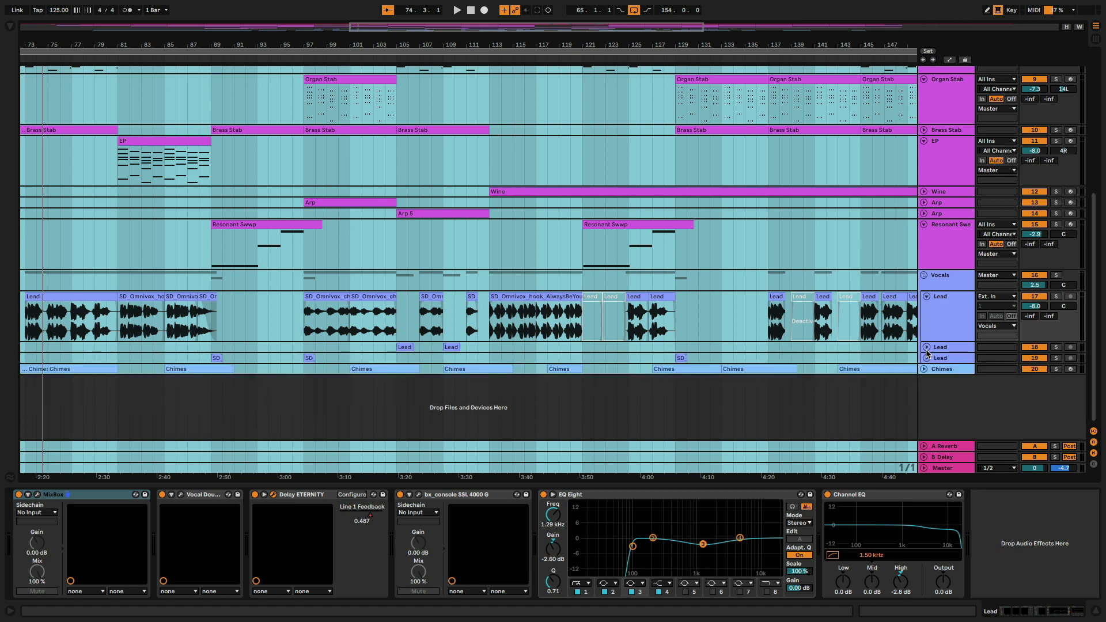
click(926, 357)
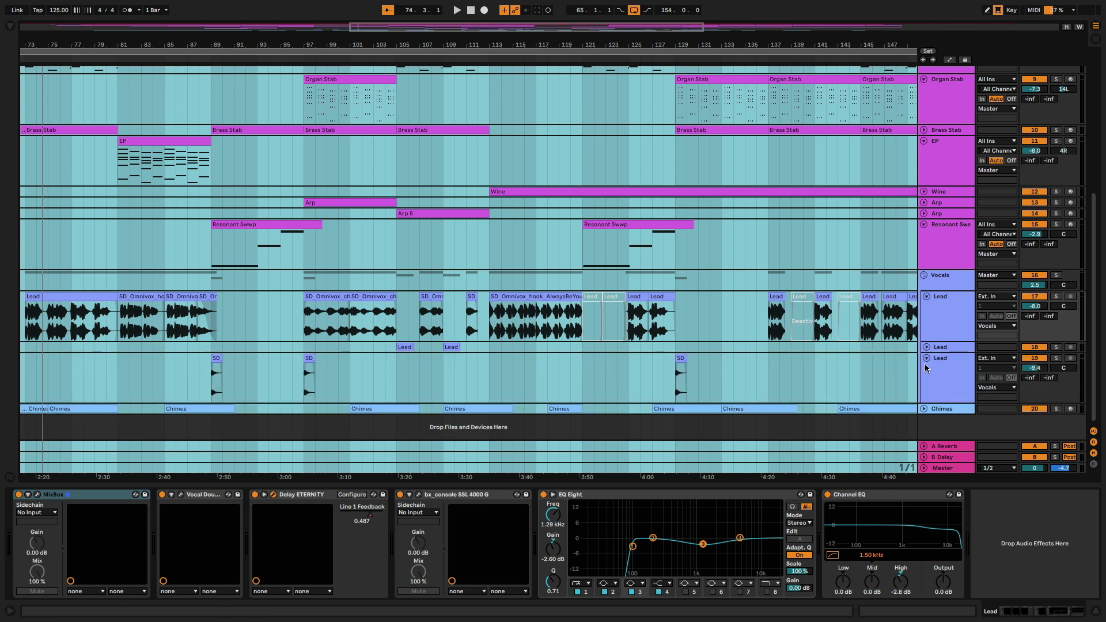
click(926, 347)
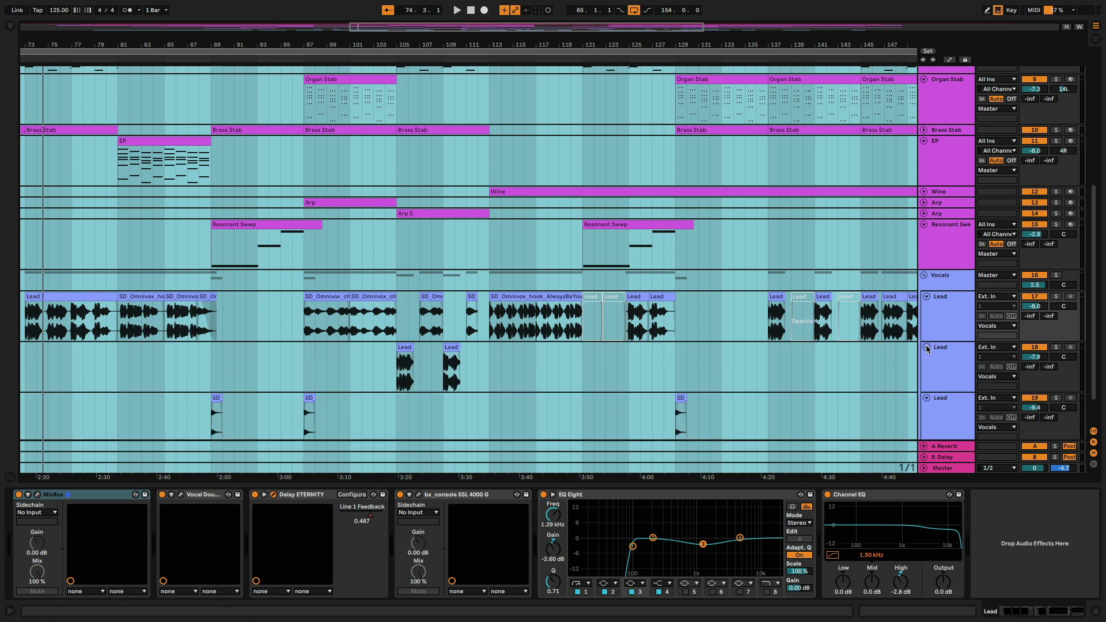
click(926, 348)
Step: Unfold and solo the Chimes track, and open its clip at bar 75 to examine the MIDI notes
click(925, 409)
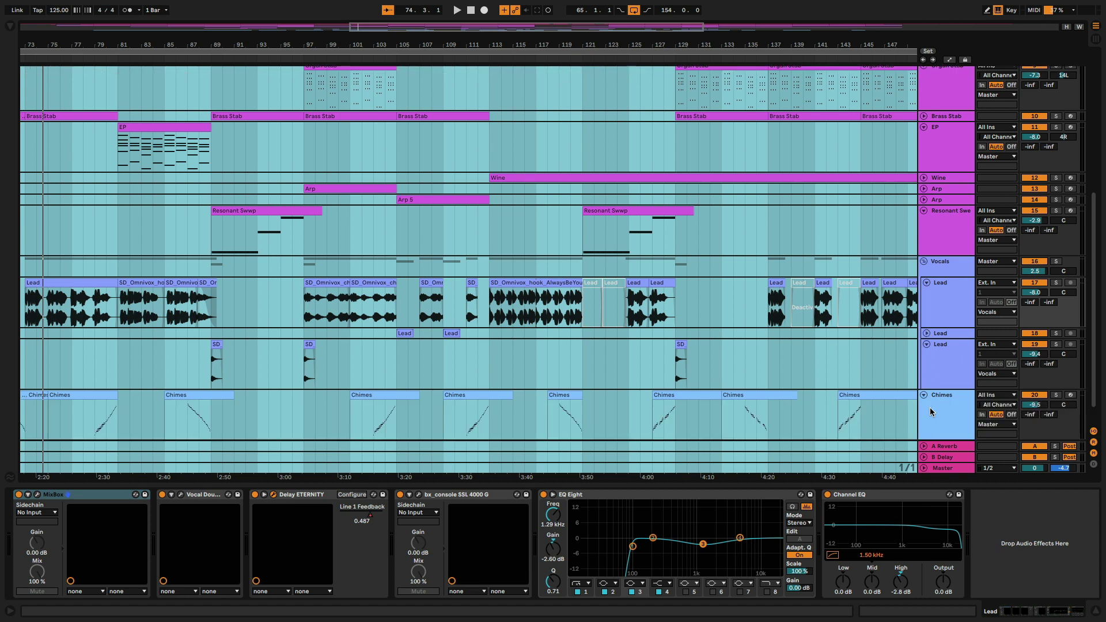
scroll(930, 412, down, 2)
click(490, 303)
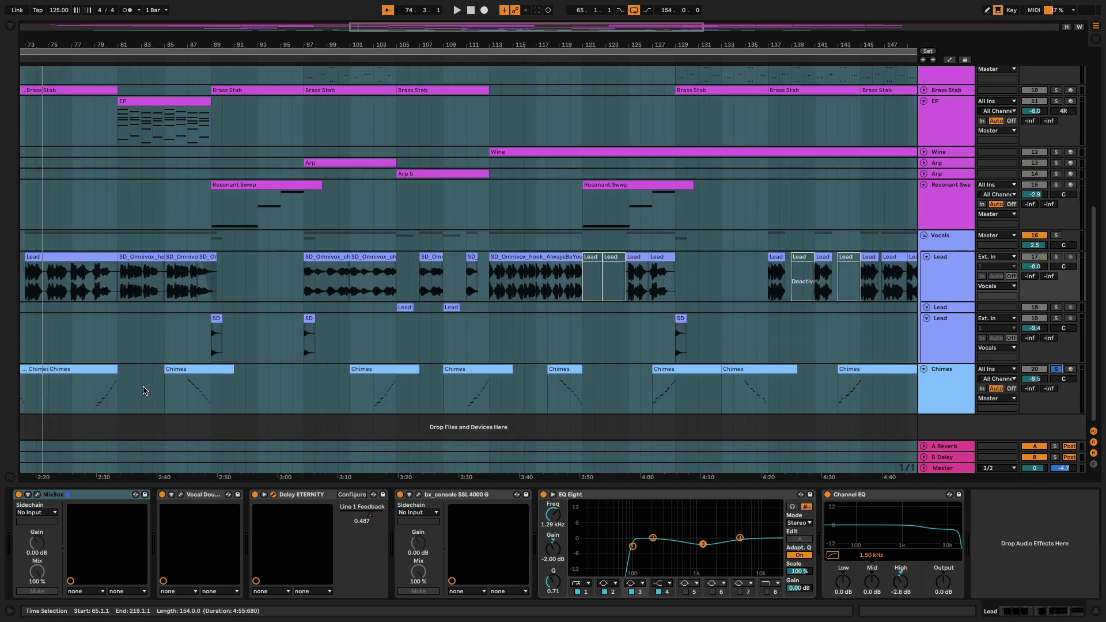
double_click(109, 379)
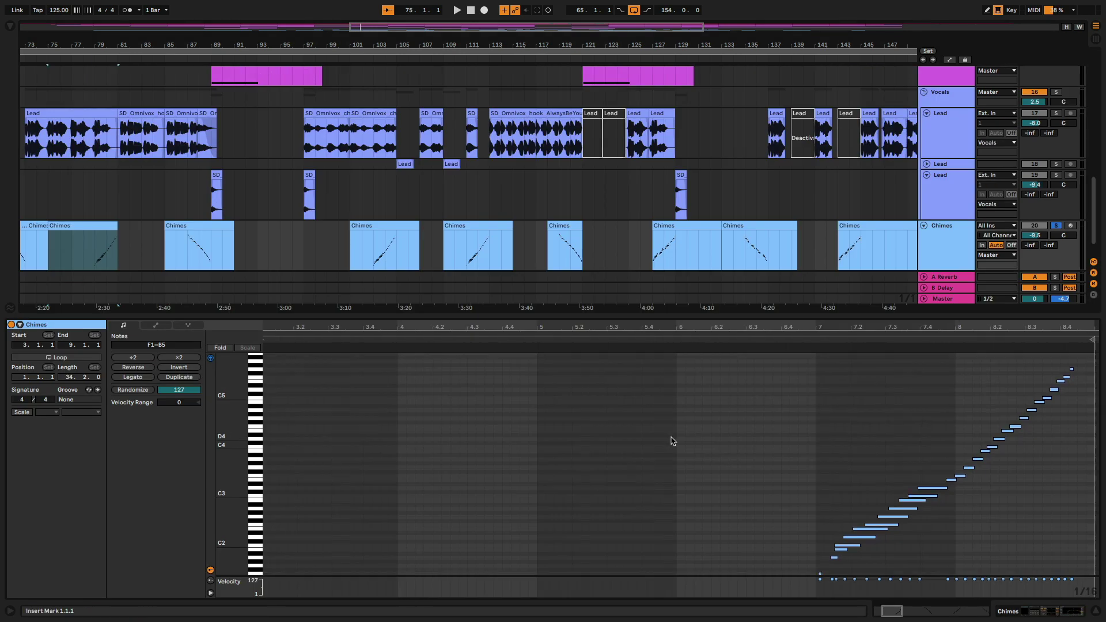
scroll(671, 439, right, 5)
scroll(673, 441, down, 3)
scroll(672, 441, left, 1)
scroll(672, 441, up, 1)
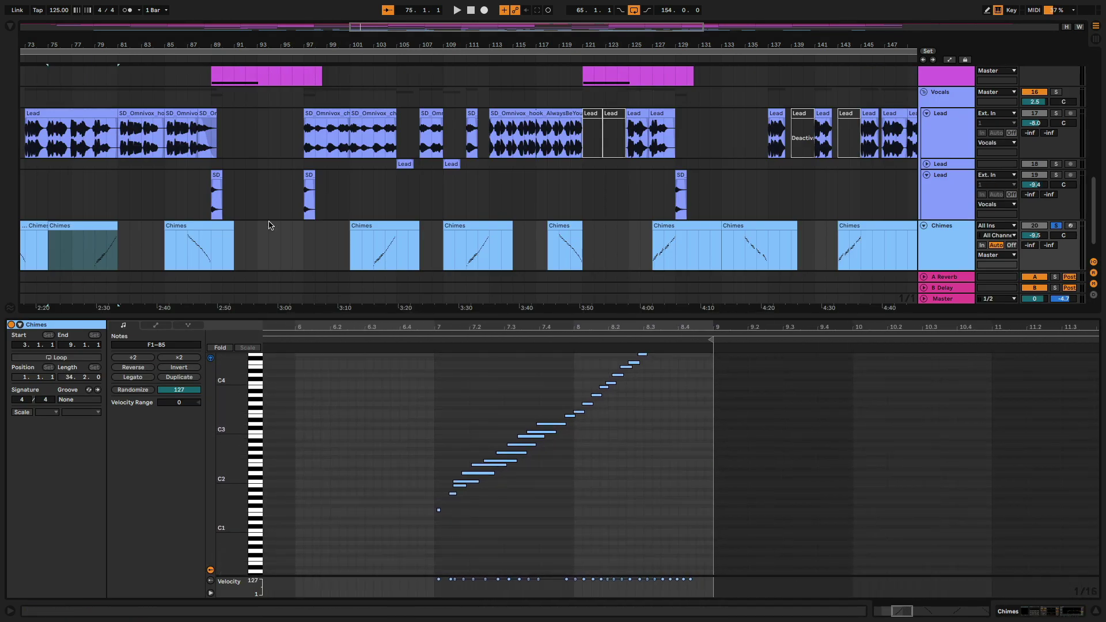
Step: Play the soloed Chimes track, and show its device chain to examine the M1 instrument's settings
click(90, 62)
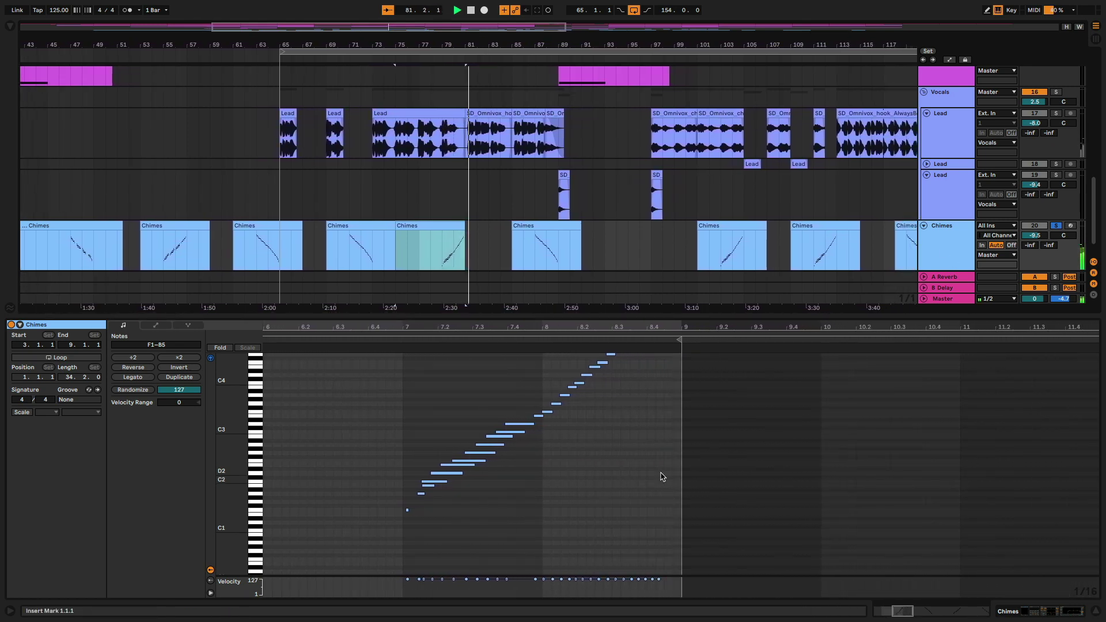
click(930, 246)
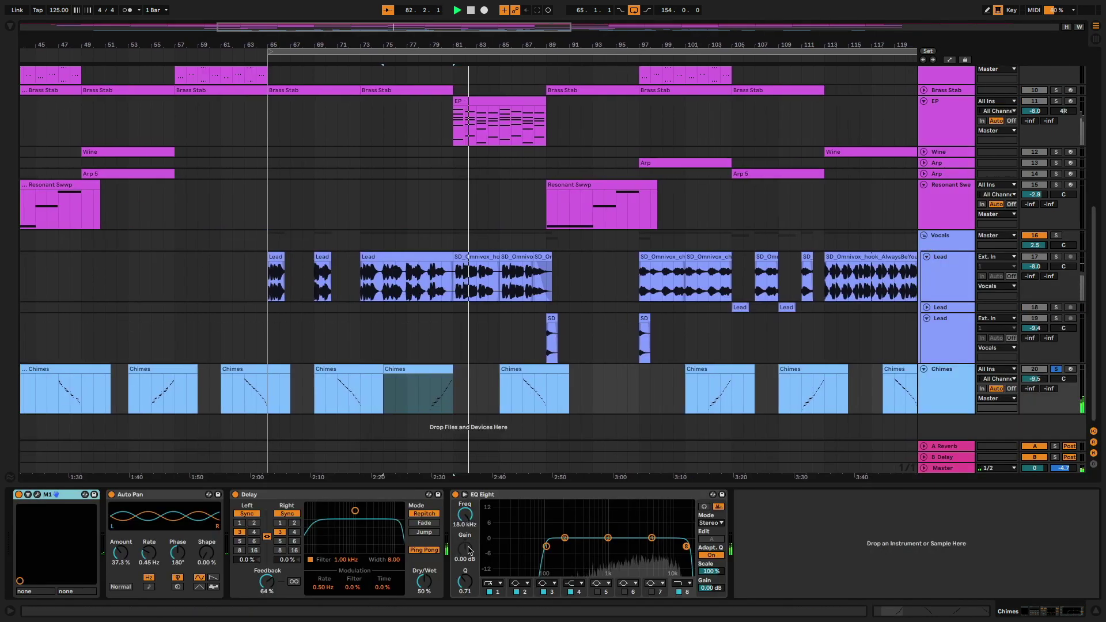
click(38, 495)
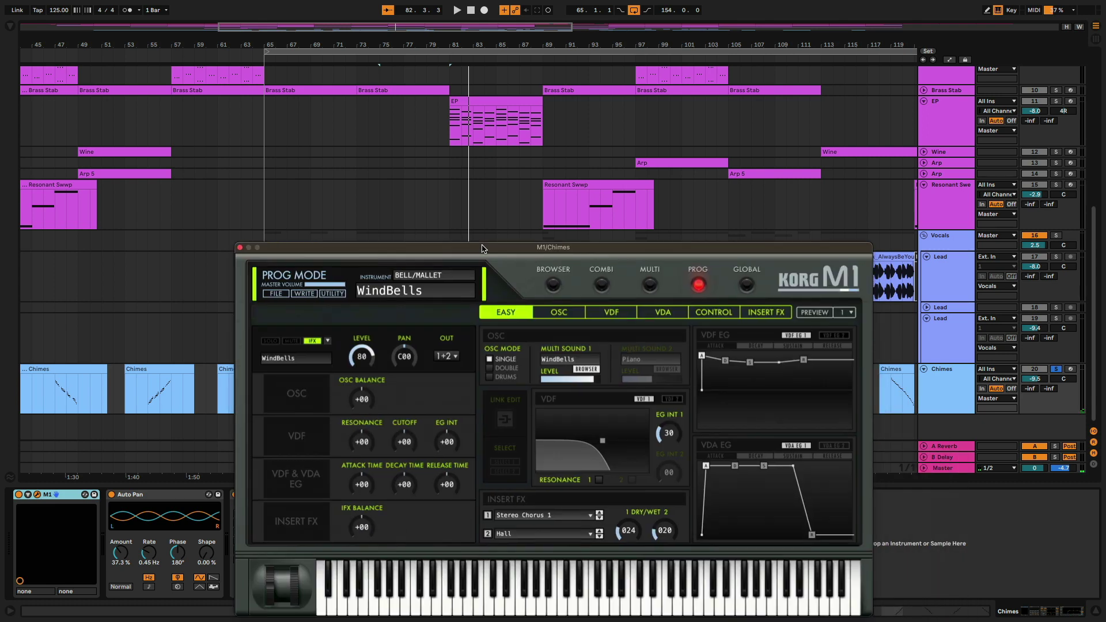
drag(469, 259, 467, 115)
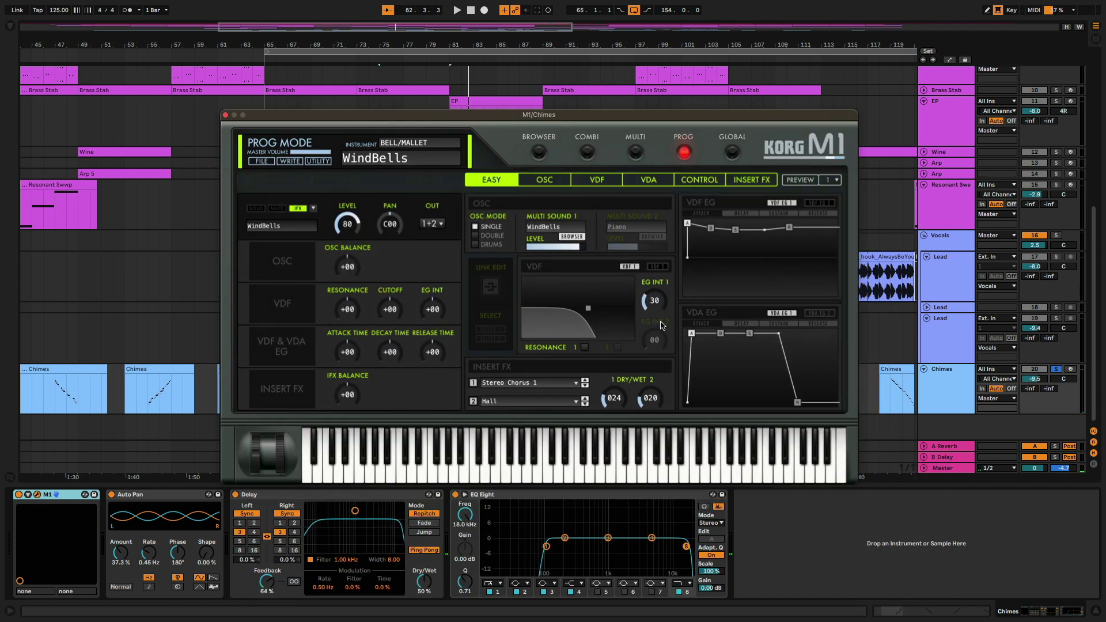
click(226, 115)
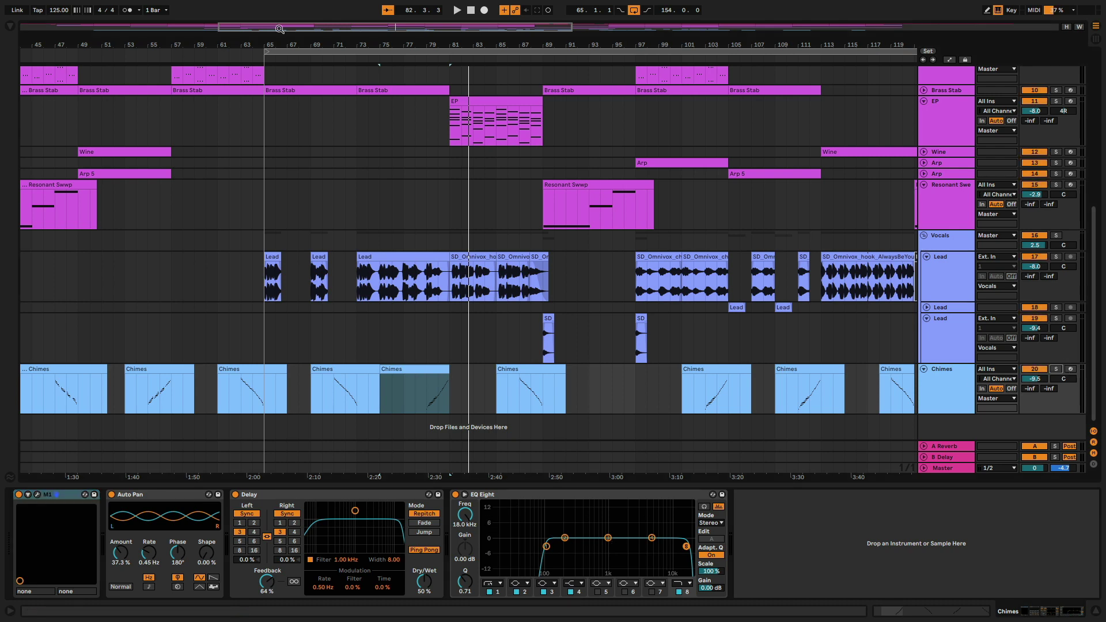
Step: Unsolo the Chimes track, move the loop start to bar 89 and play the full mix from there
key(w)
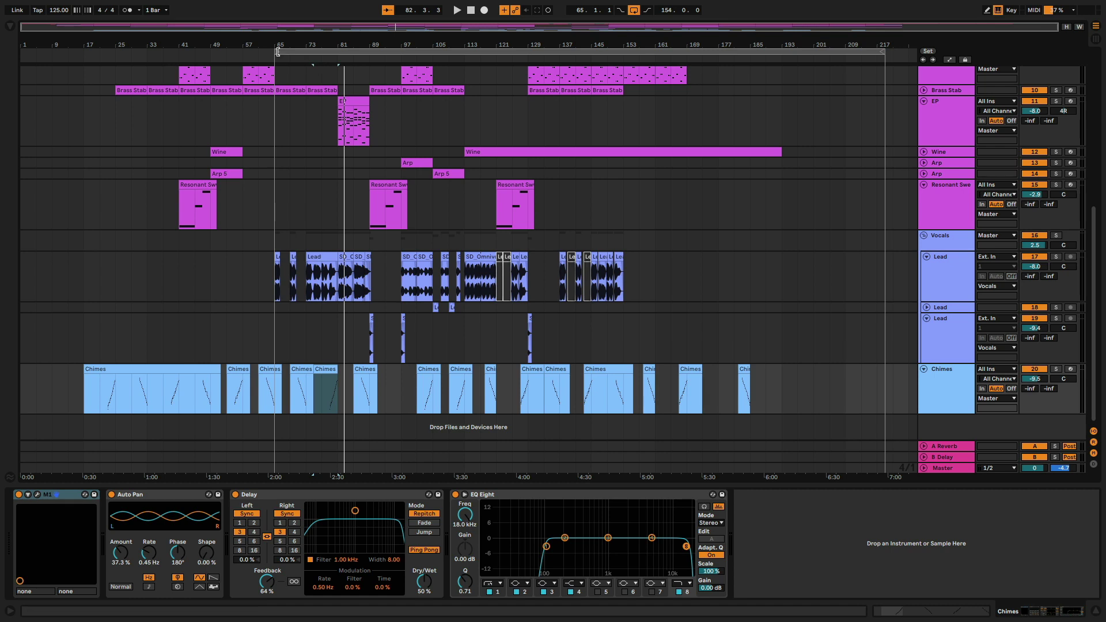
drag(276, 52, 371, 52)
key(space)
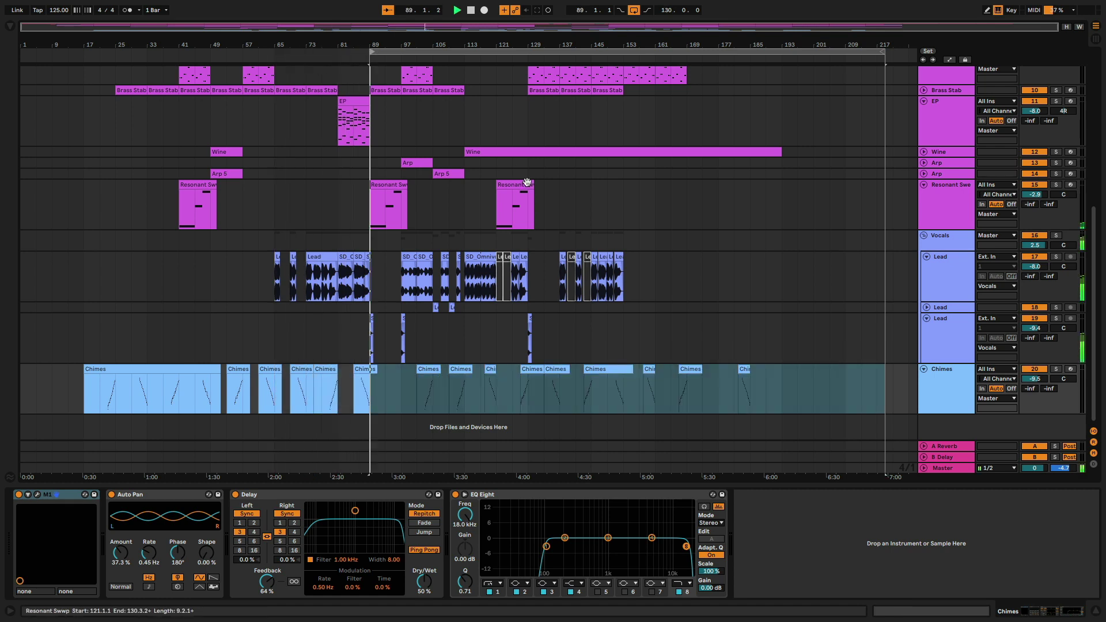
scroll(734, 266, up, 5)
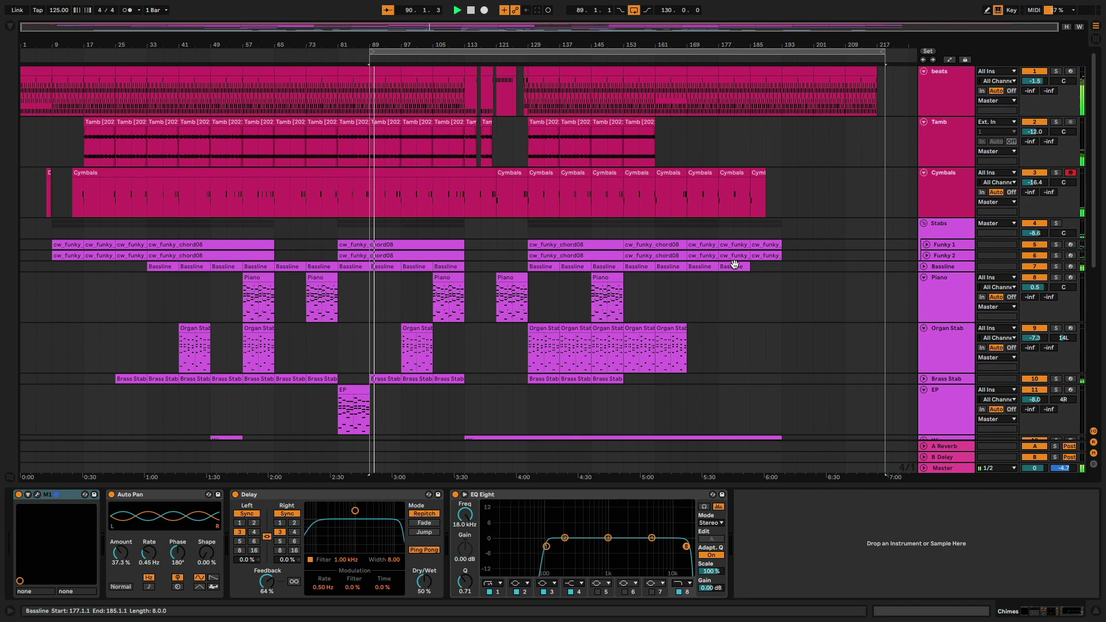
scroll(735, 266, down, 5)
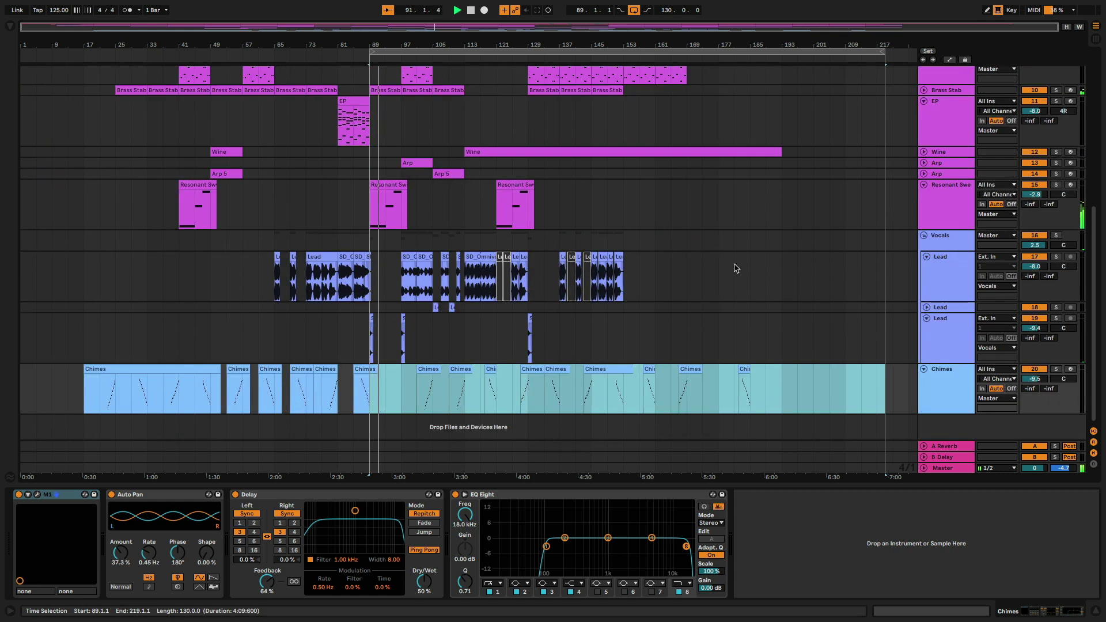
Step: Show the first Arp track's device chain, unfold the track and solo it during playback
click(936, 166)
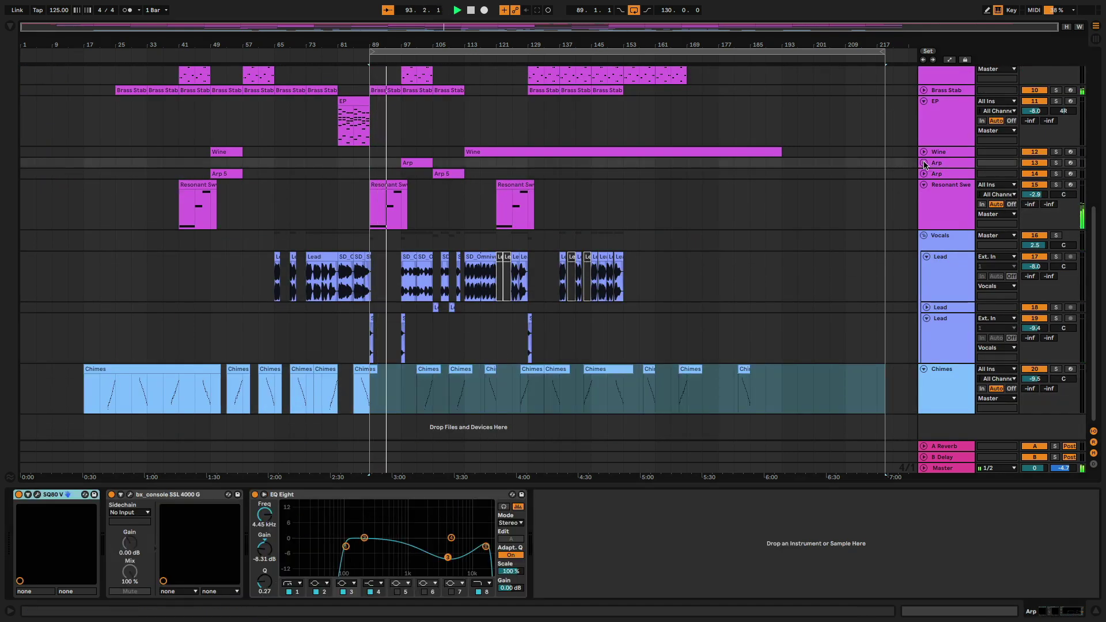
click(924, 164)
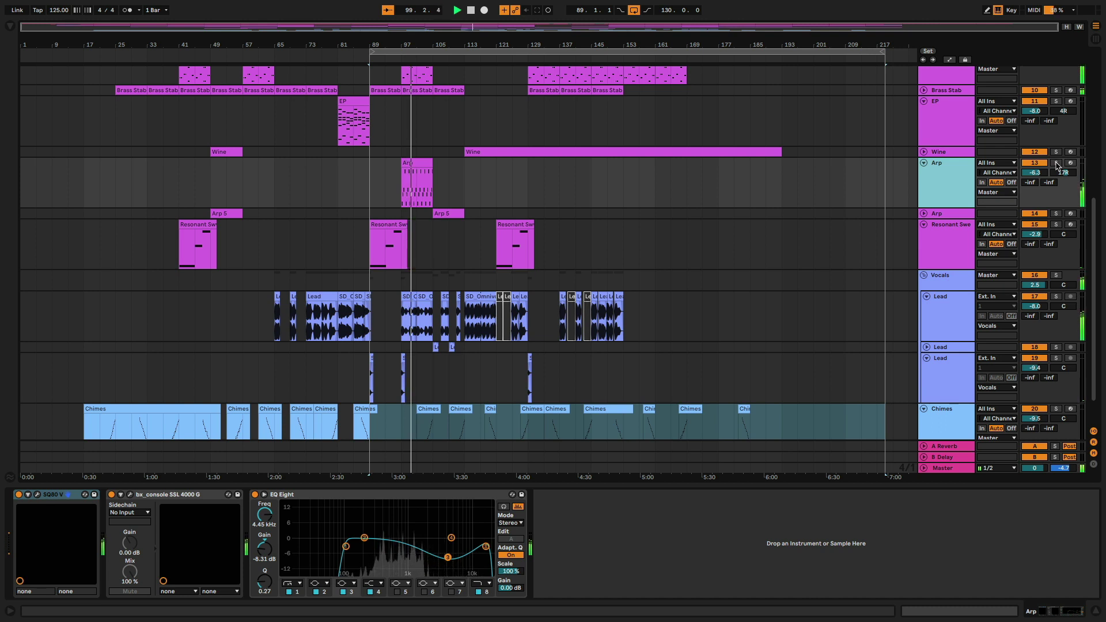
click(1057, 165)
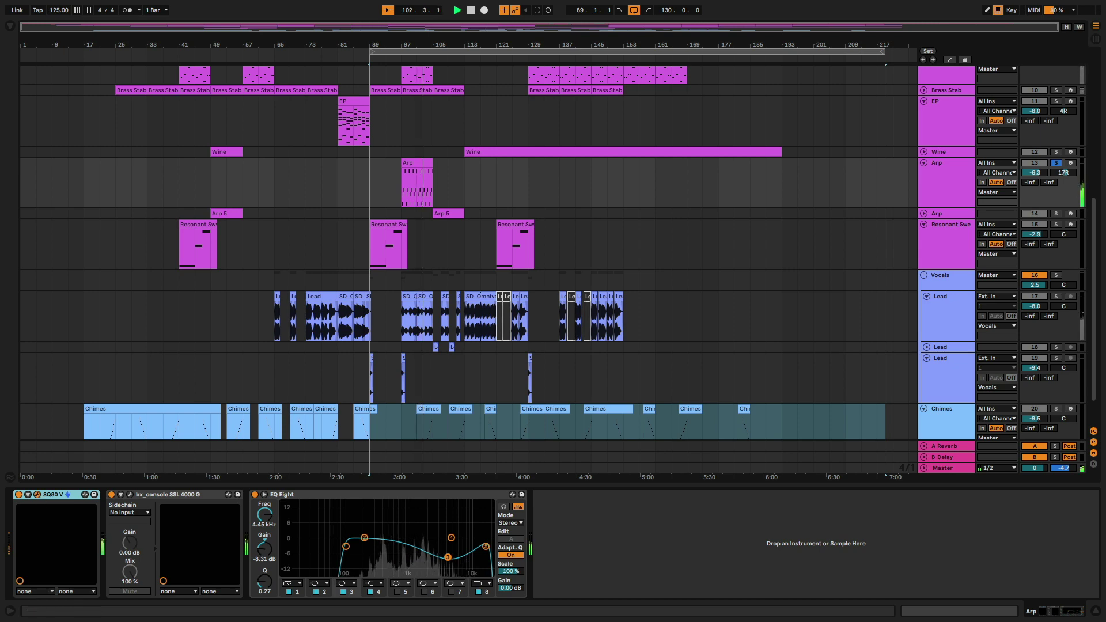
Step: Examine the SQ80 V synth's settings on the soloed Arp track while it plays
click(37, 495)
drag(456, 510, 405, 121)
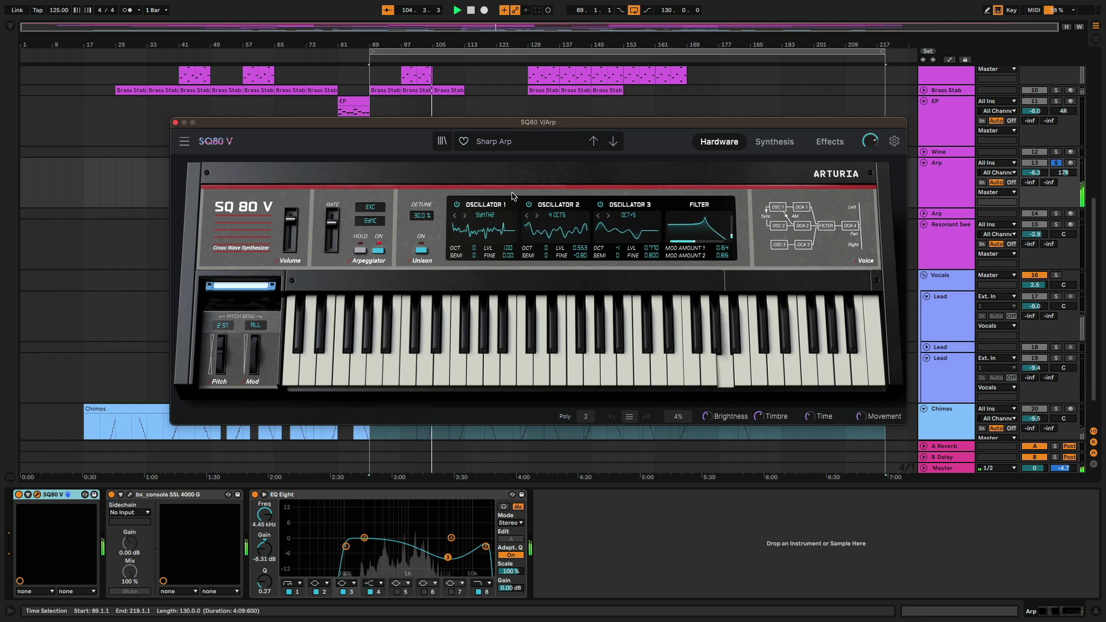
key(super+alt+p)
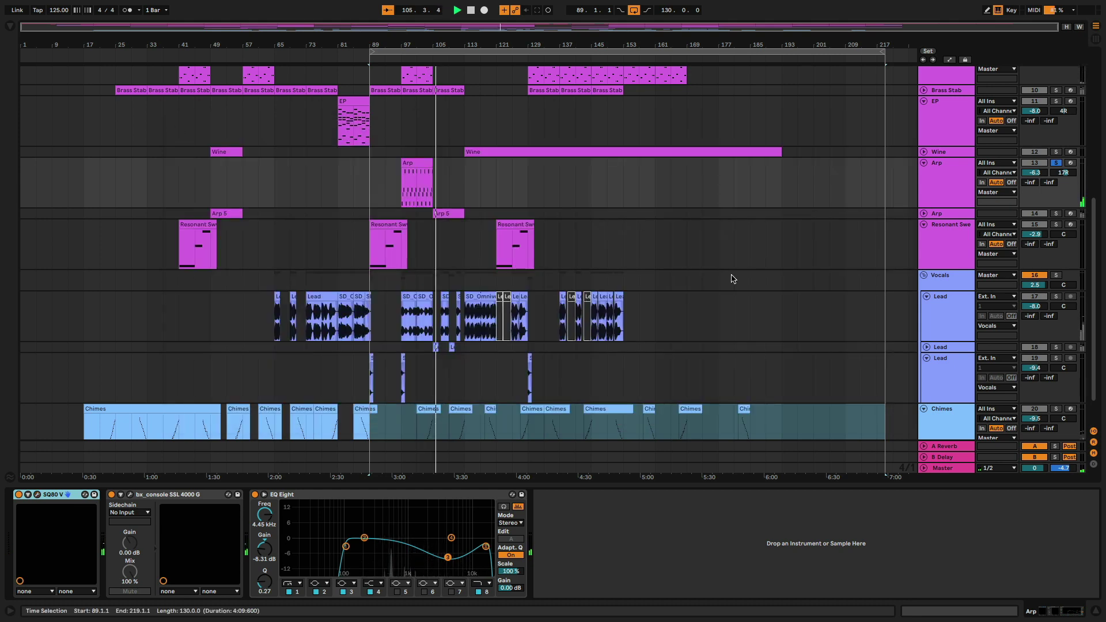
Step: Solo the Brass Stab and Organ Stab tracks alongside the first Arp and play them together from bar 89
scroll(762, 297, up, 3)
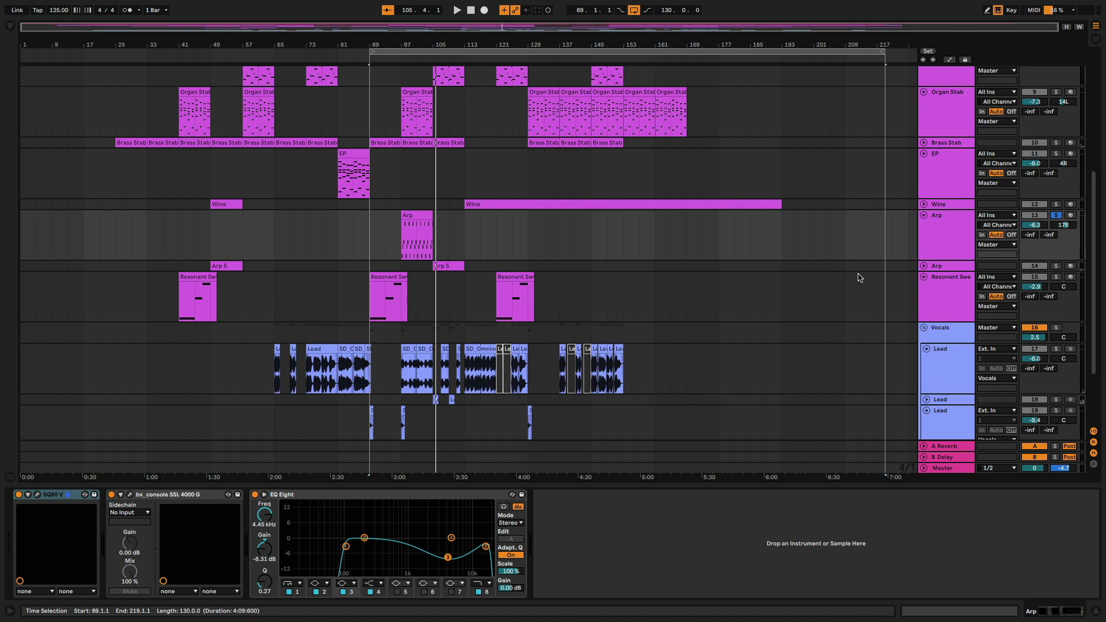
scroll(1058, 155, up, 2)
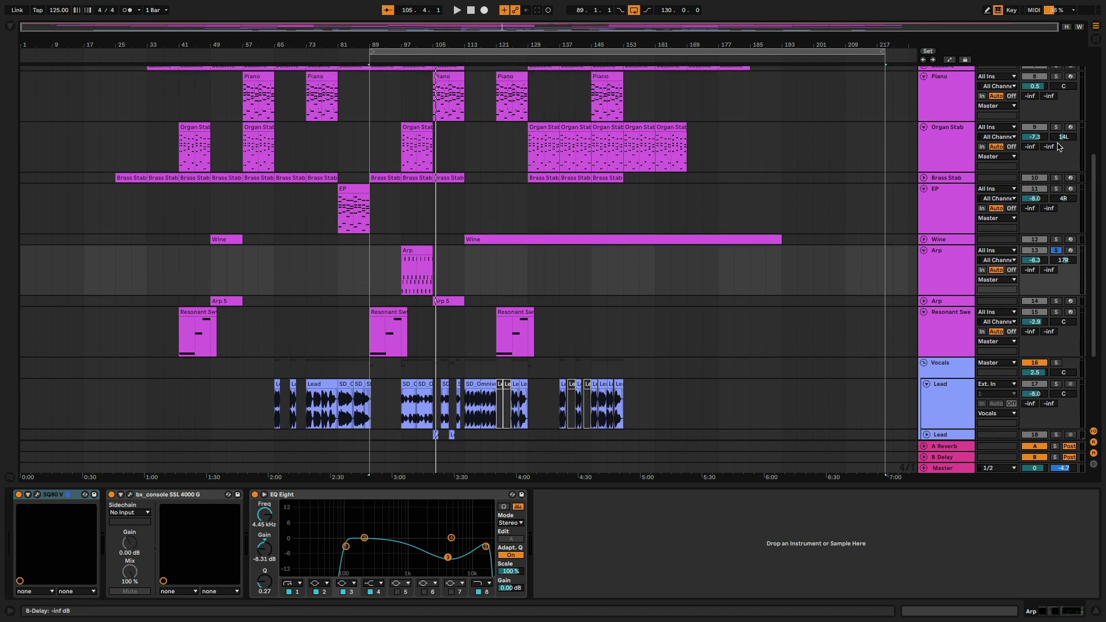
click(1056, 178)
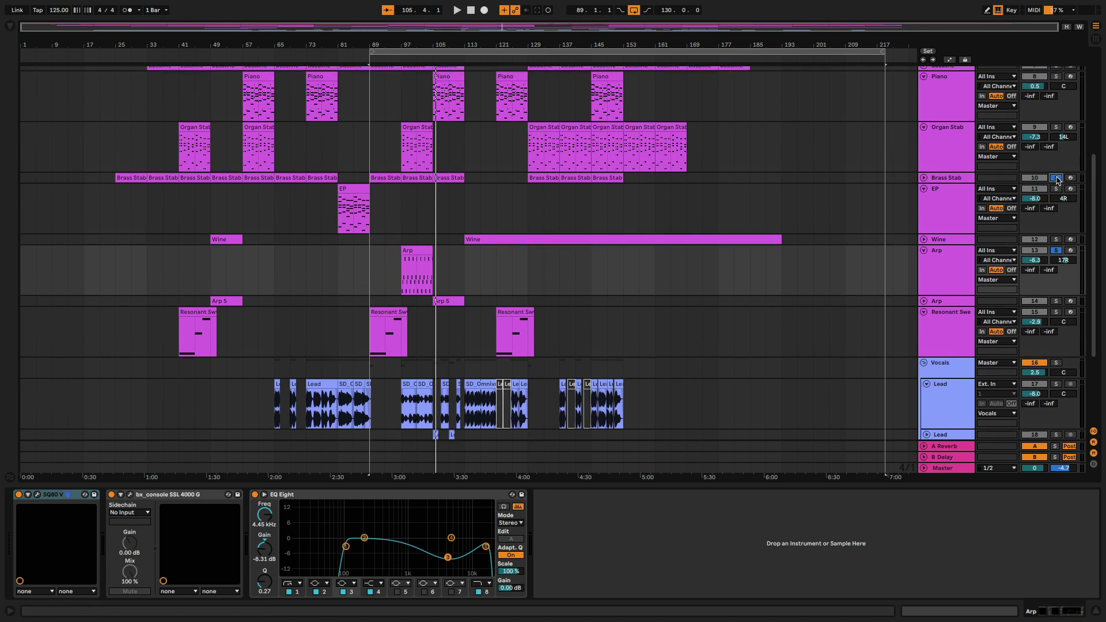
click(1056, 128)
key(space)
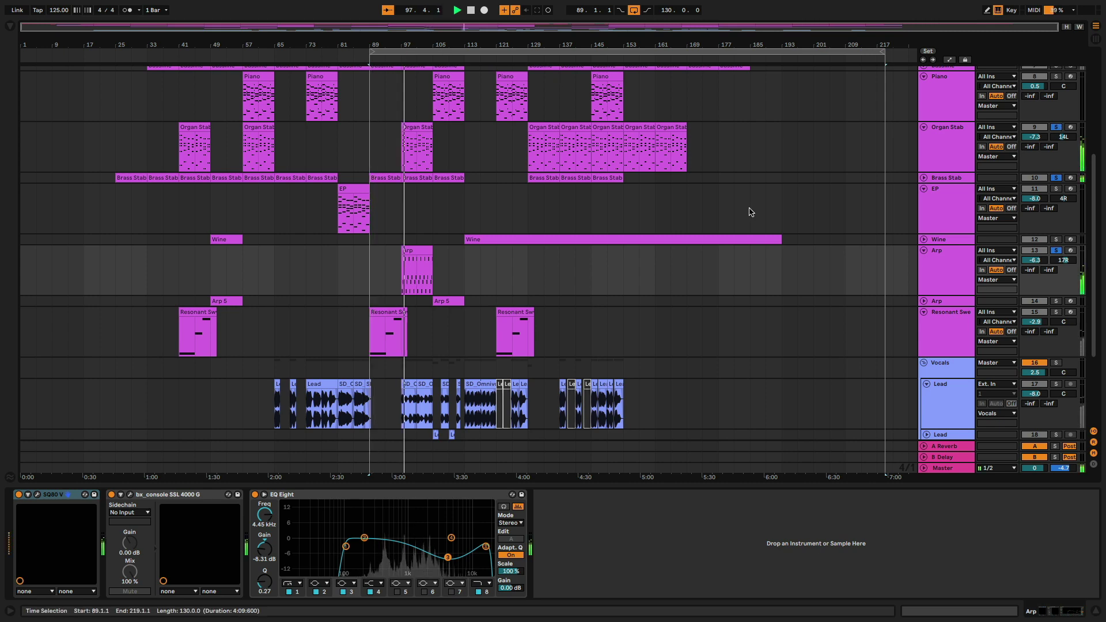
scroll(748, 211, up, 10)
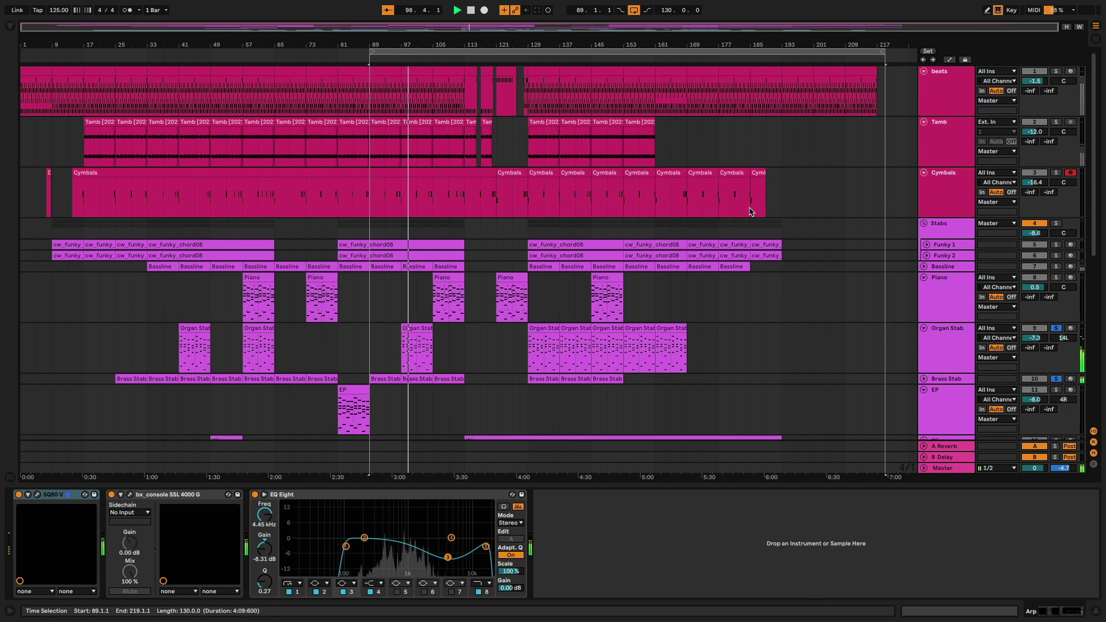
Step: Add the Bassline track to the soloed Arp, Organ Stab and Brass Stab tracks during playback
scroll(748, 210, down, 8)
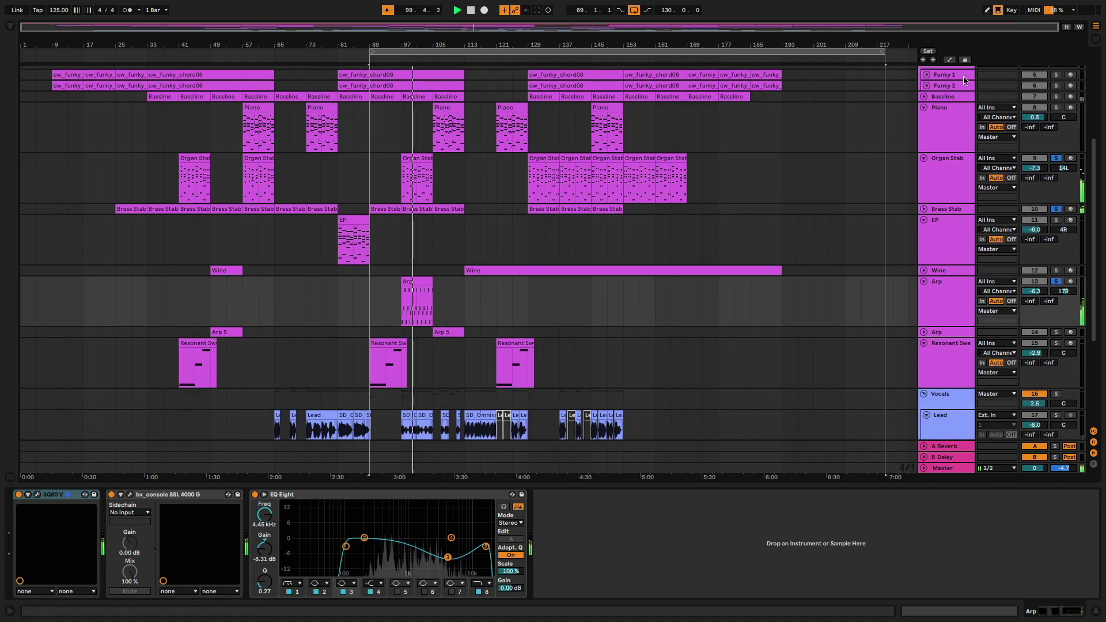
click(1055, 97)
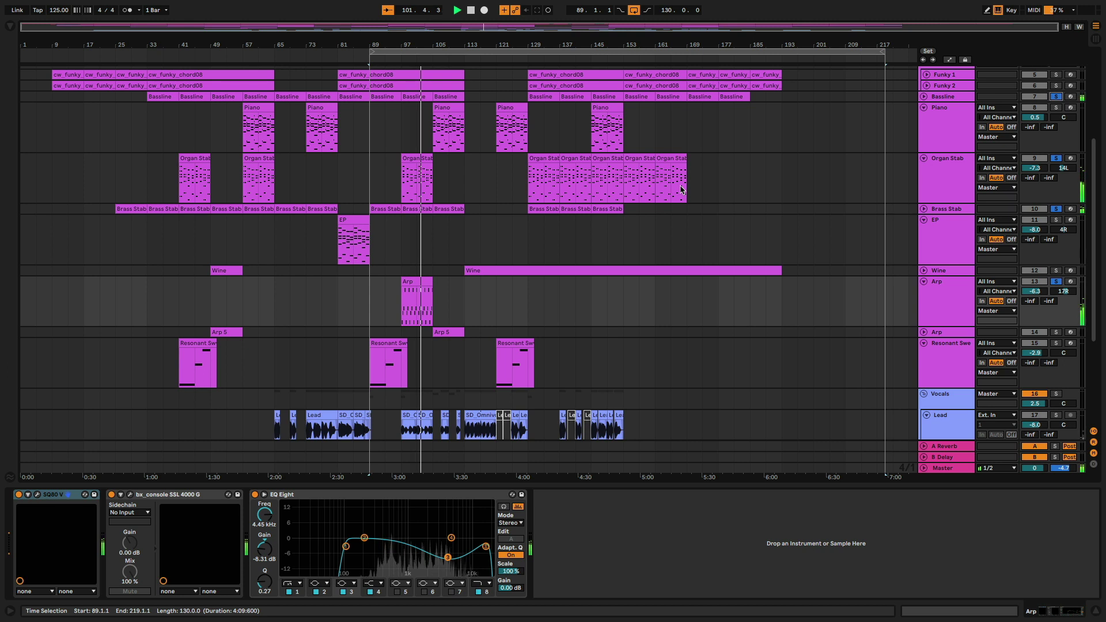
scroll(681, 189, down, 3)
scroll(681, 190, up, 1)
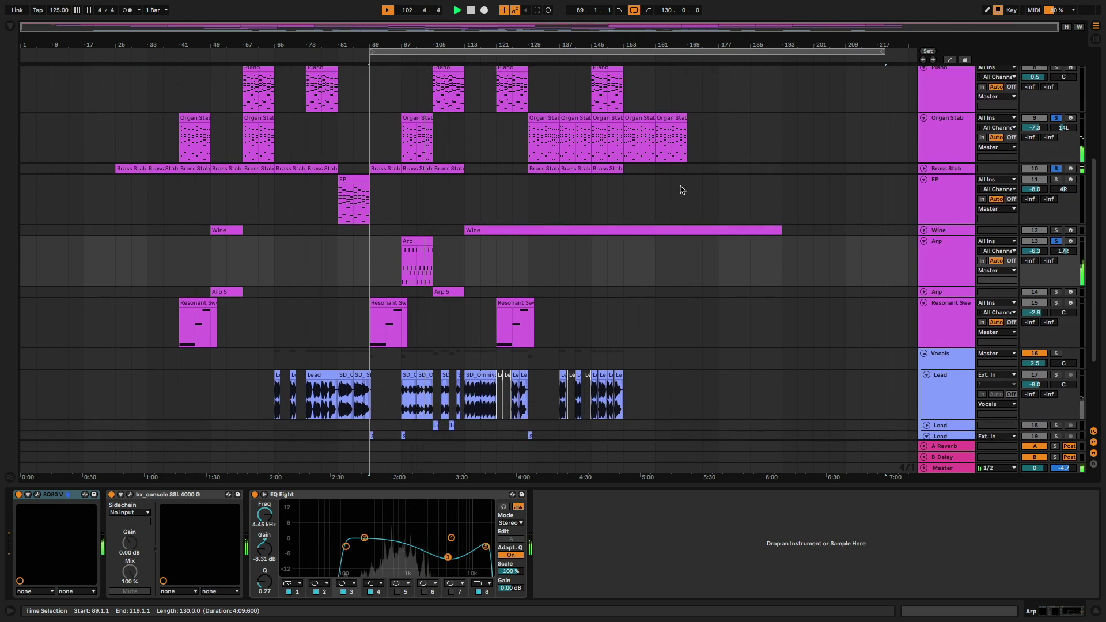
Step: Stop playback, clear the solo on all tracks and play the full mix from bar 89
scroll(681, 190, up, 3)
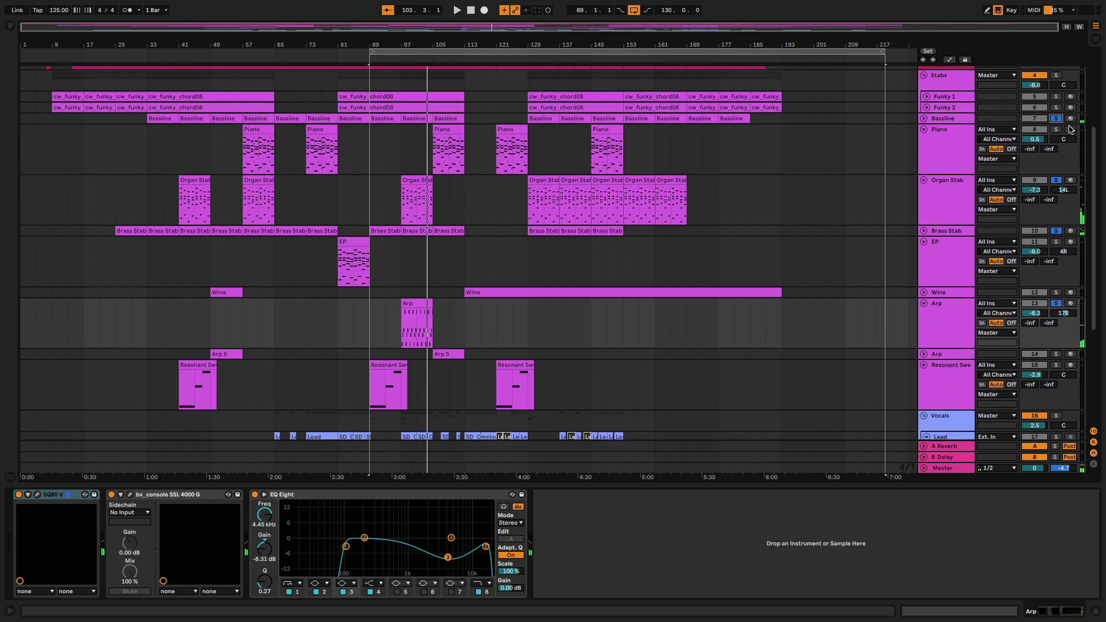
click(1056, 122)
scroll(774, 271, up, 7)
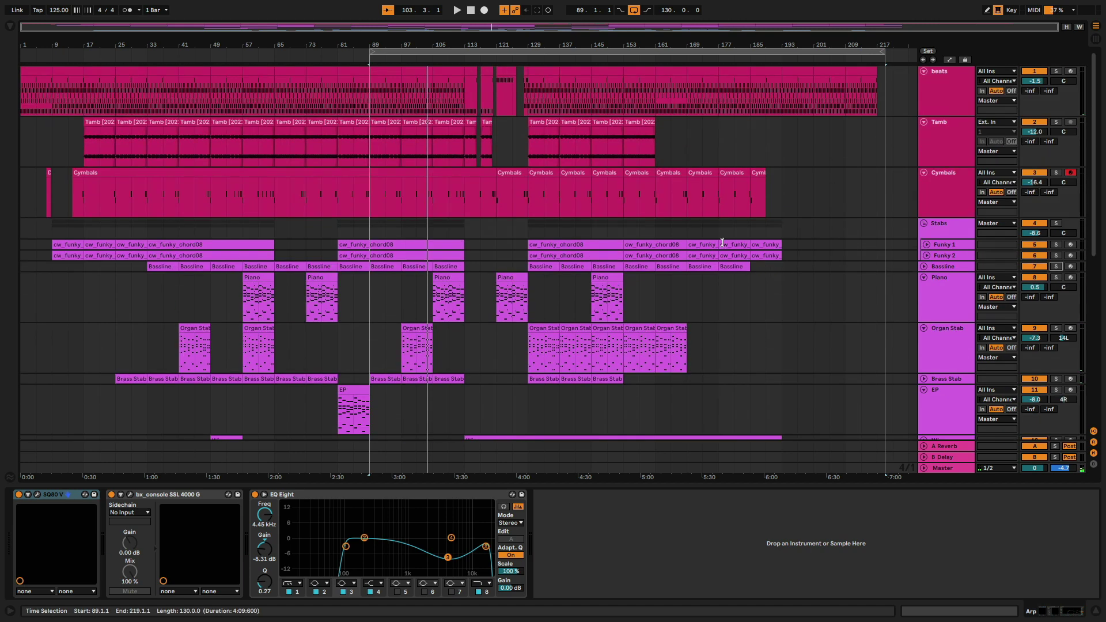
key(space)
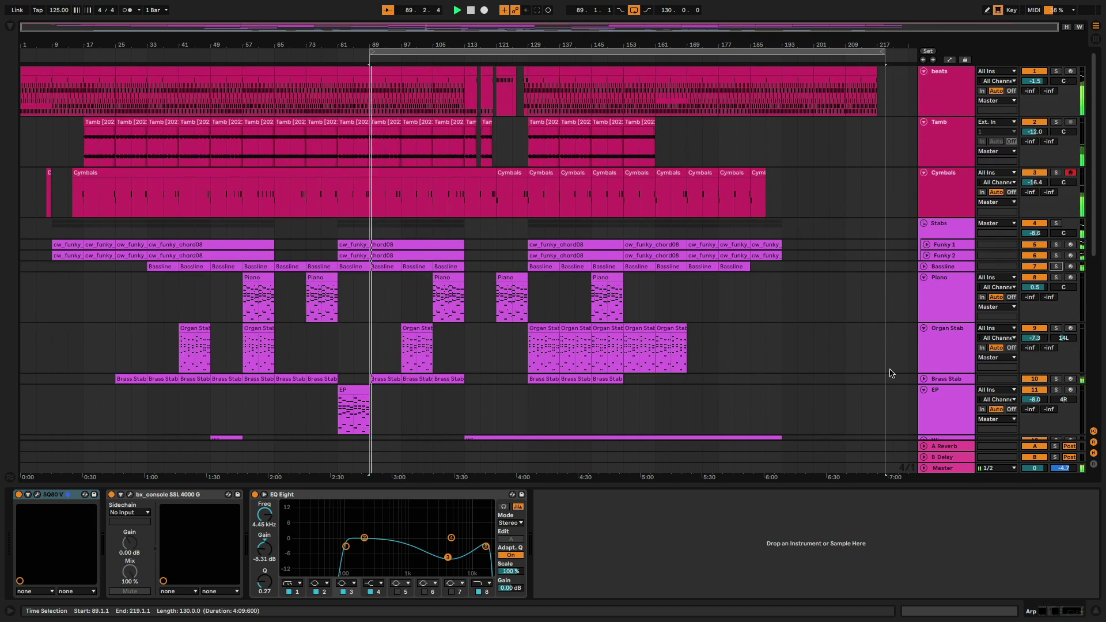
Step: Show the Master track's device chain and examine its bx_console SSL 4000 G settings during playback, then hide the plug-in window
click(942, 468)
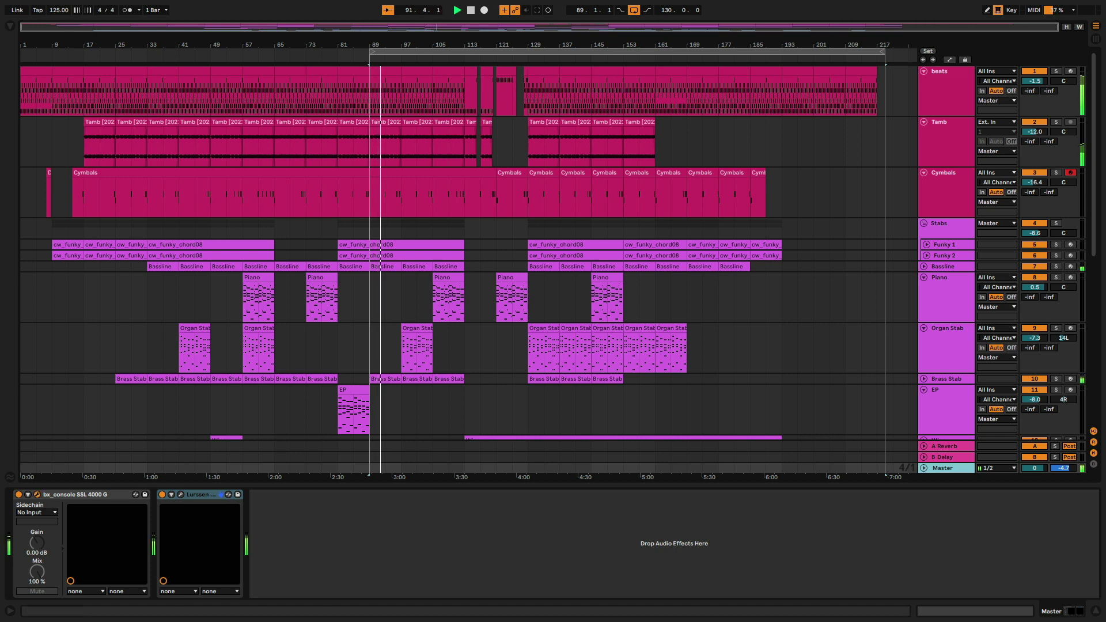
click(37, 494)
drag(534, 118, 540, 80)
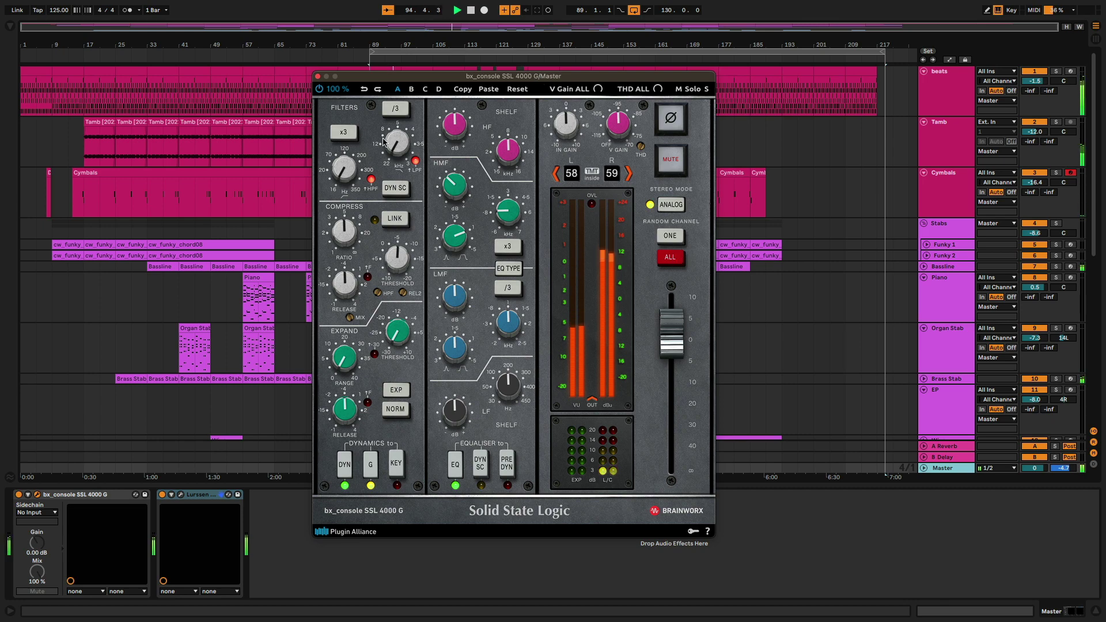
key(super+alt+p)
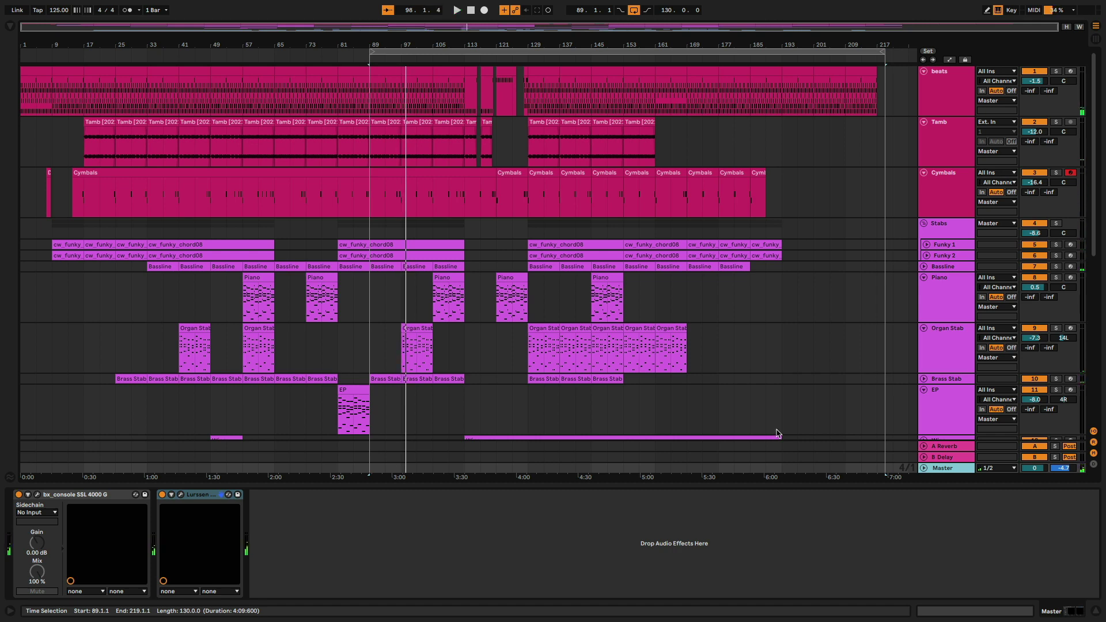
Step: Open the Lurssen plug-in on the Master track to examine its settings
click(180, 495)
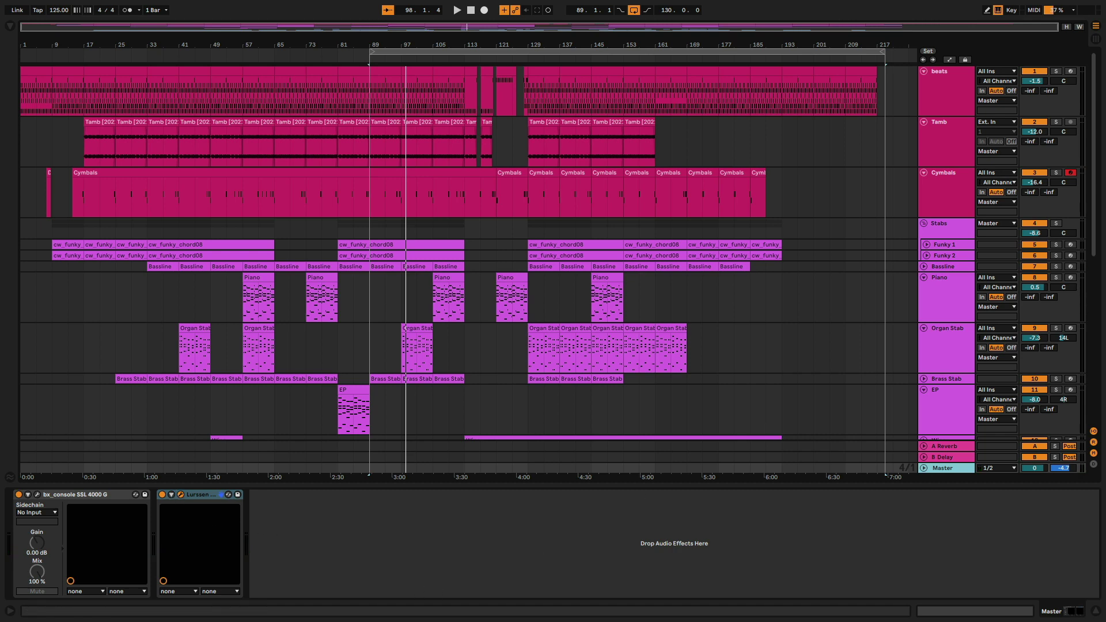